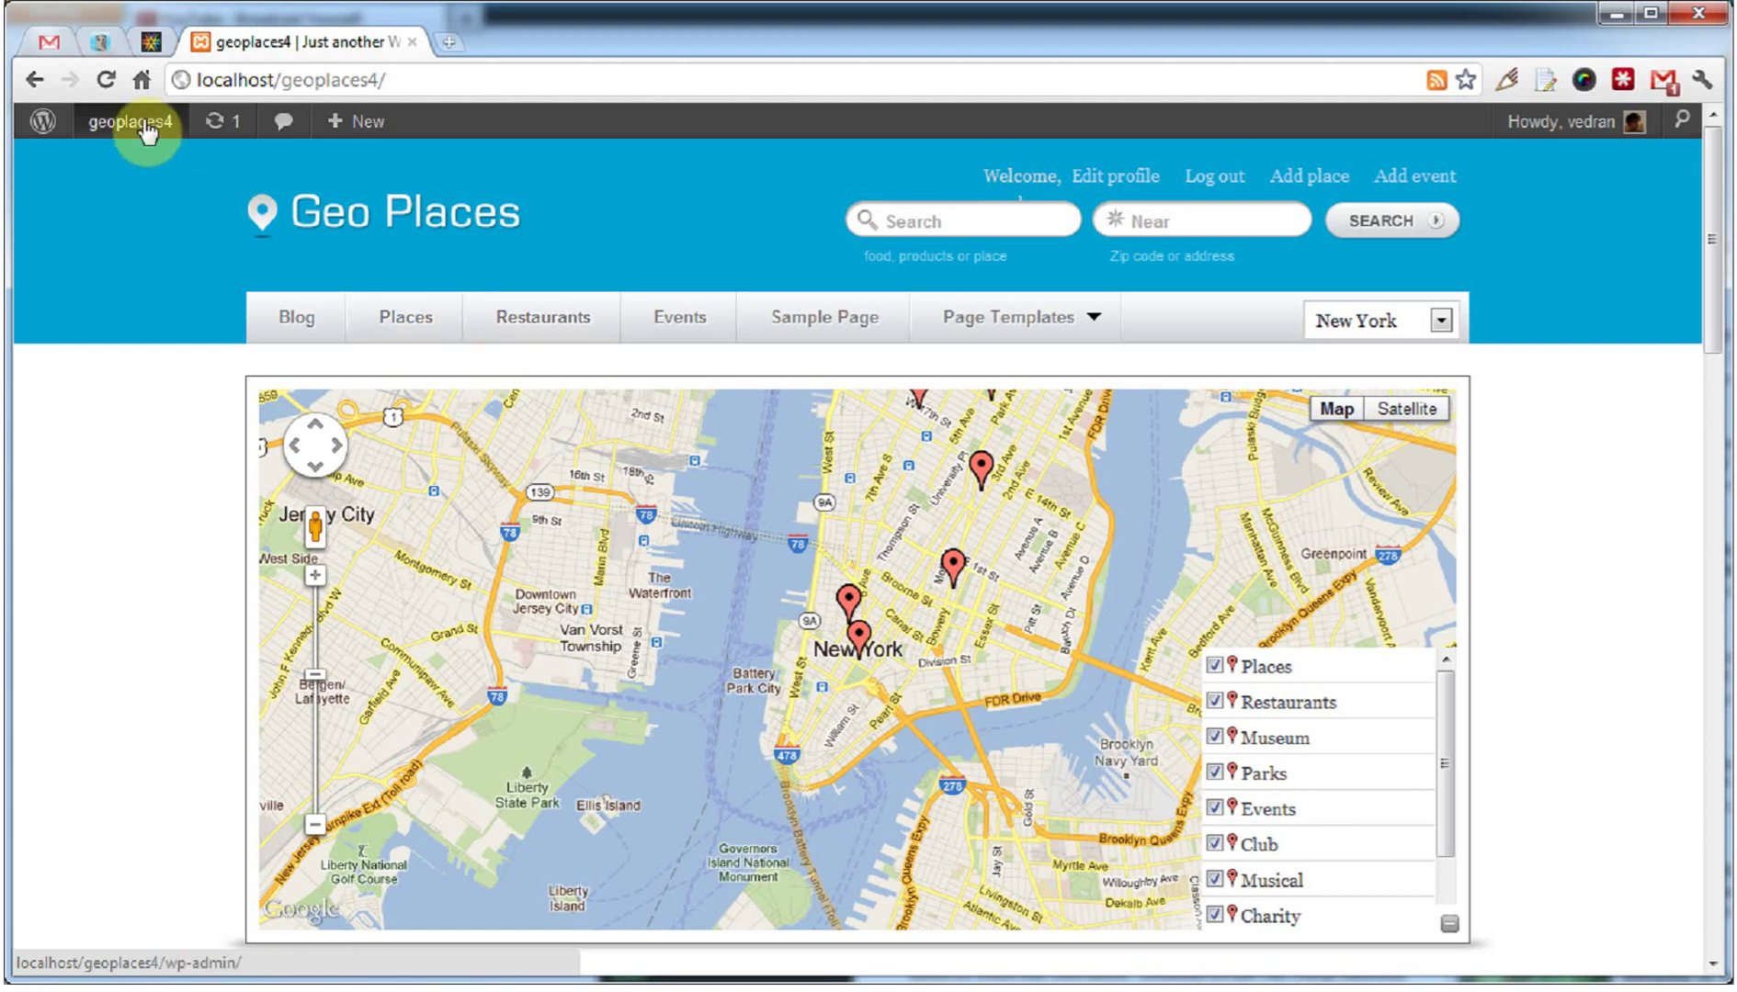
- Go from the GeoPlaces front page to the admin Dashboard via the geoplaces4 site menu
mouse_move(131, 124)
click(134, 164)
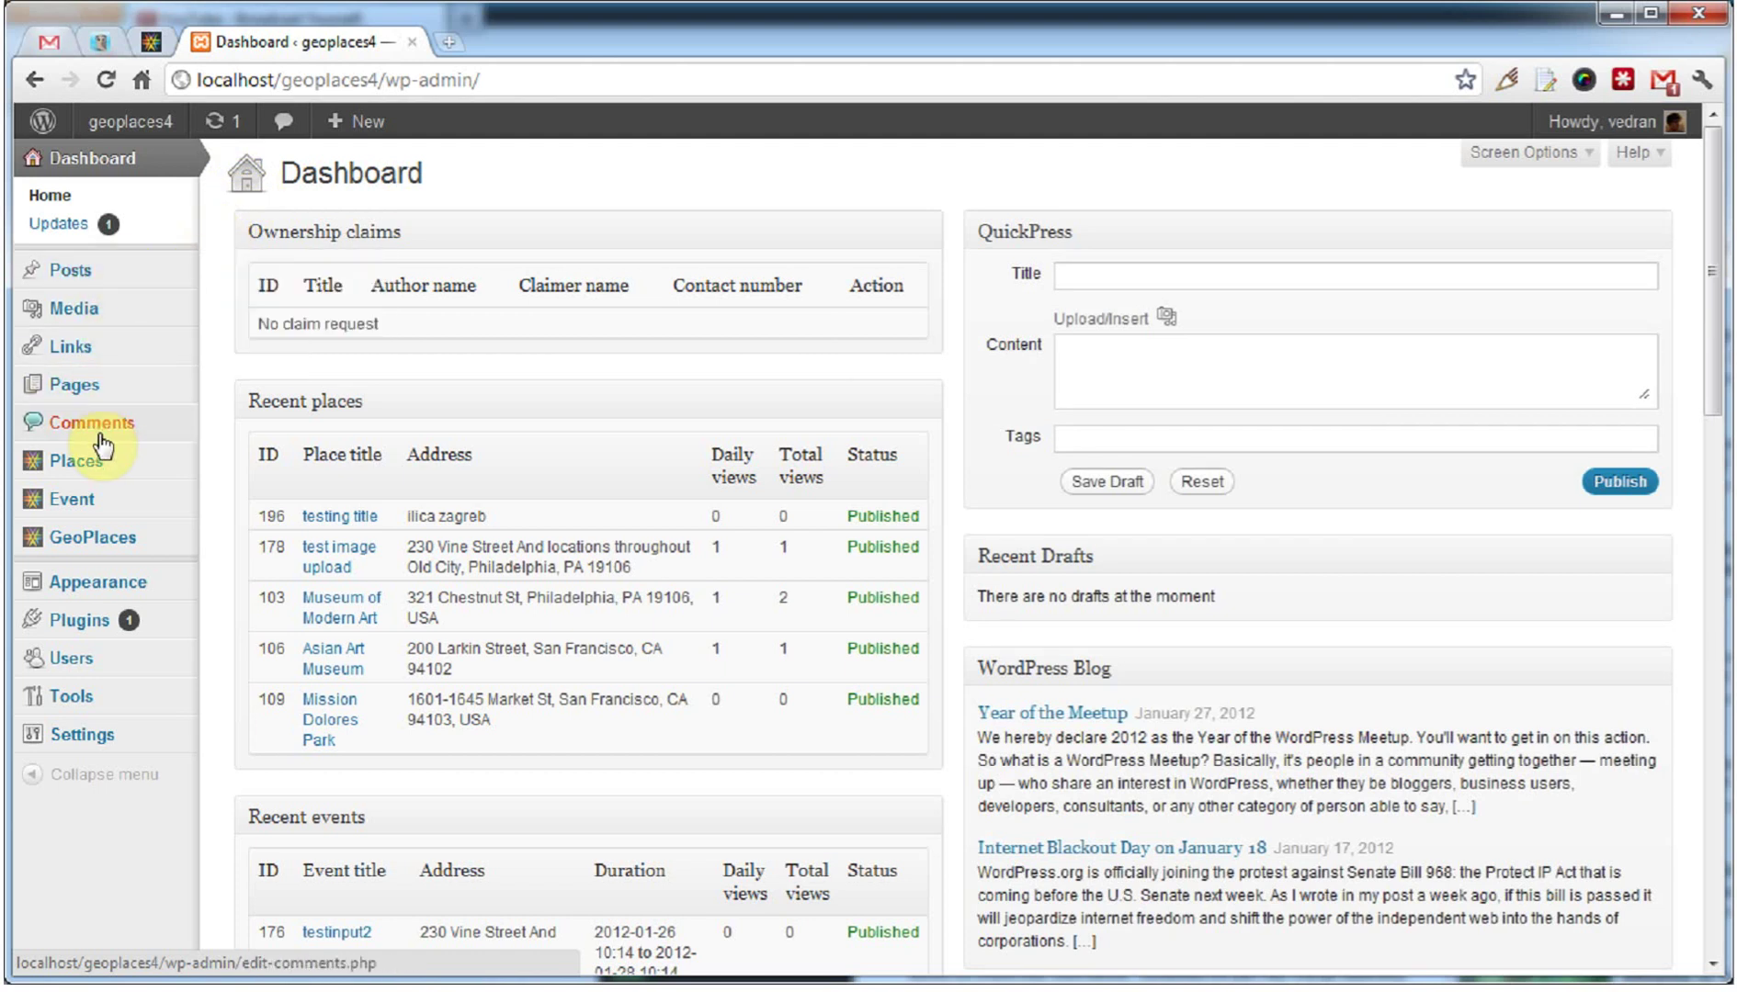
- Browse the Places and Events lists, then open GeoPlaces Basic settings from the Dashboard
mouse_move(107, 463)
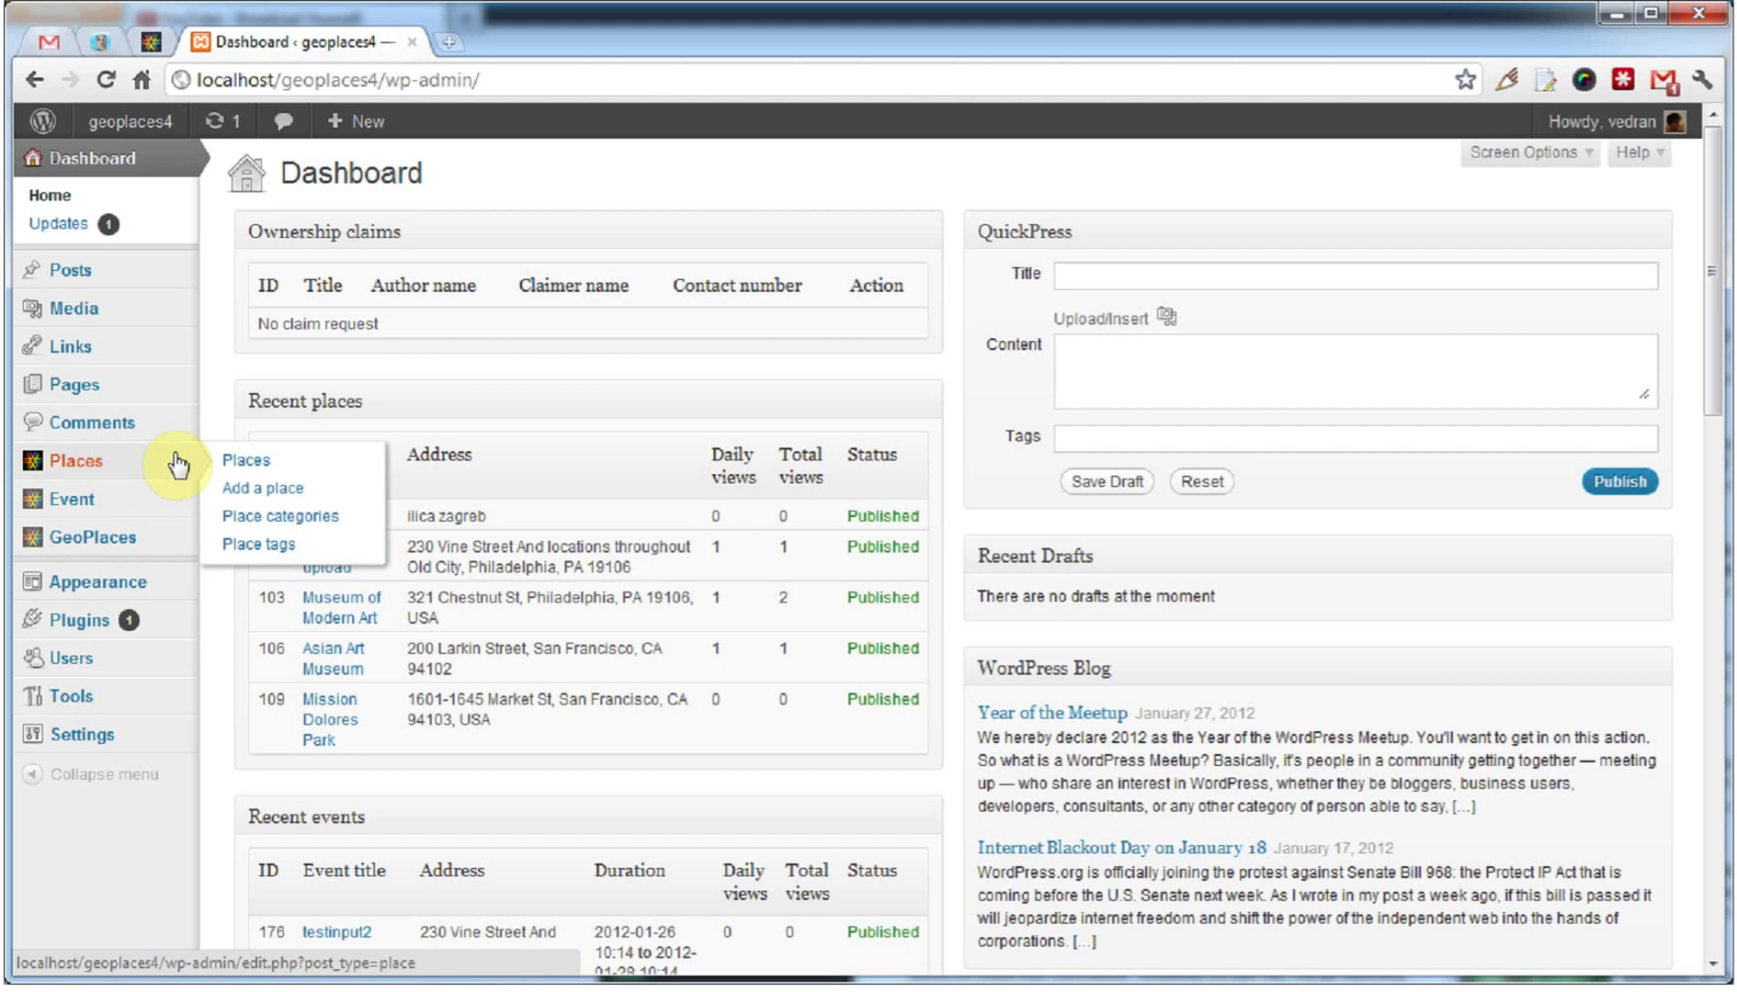
click(250, 459)
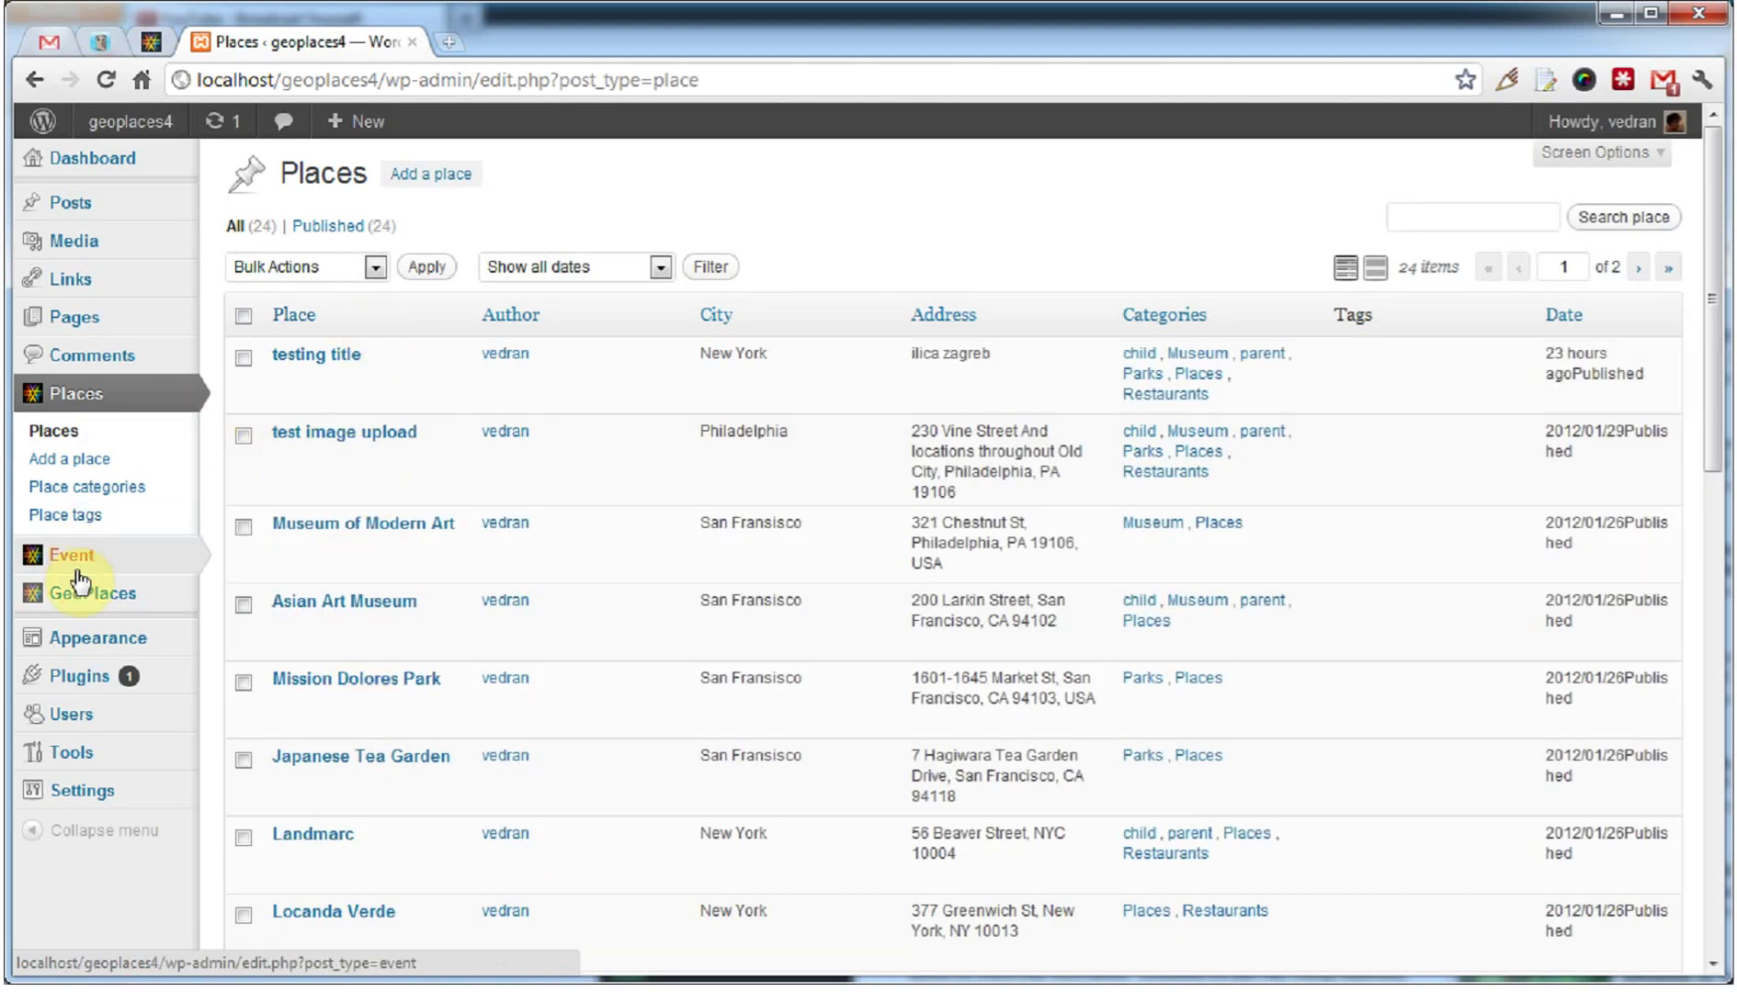
mouse_move(175, 560)
click(281, 557)
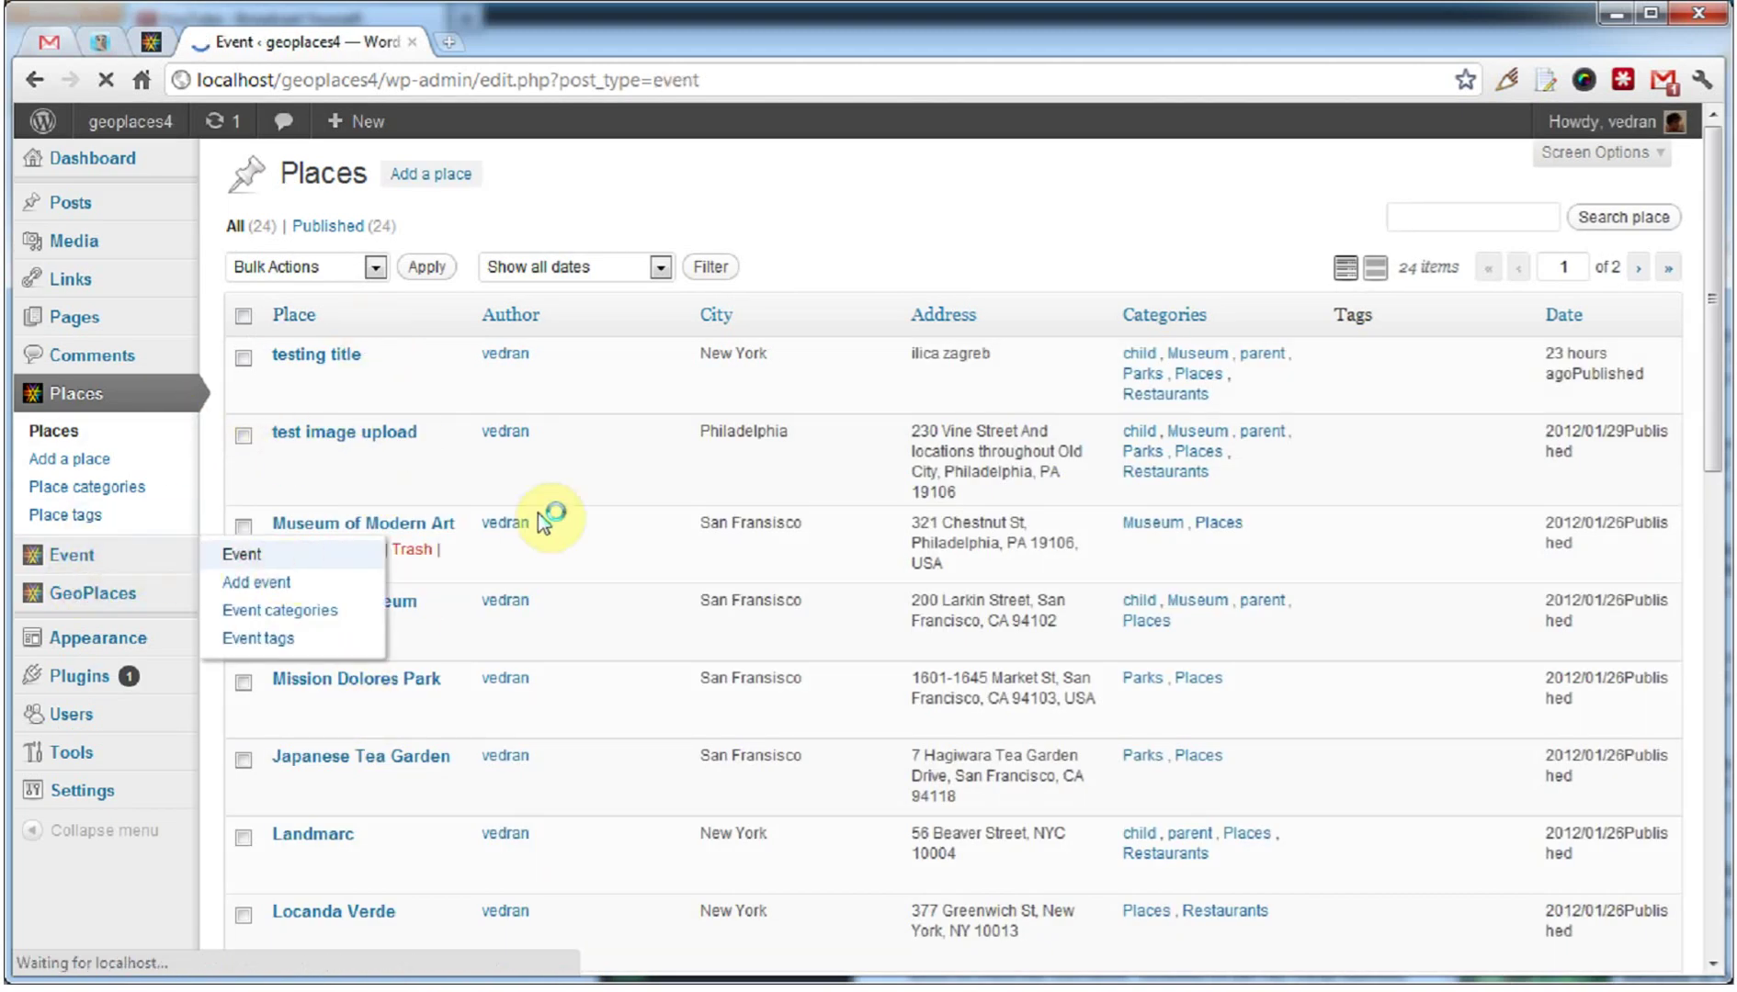
click(117, 173)
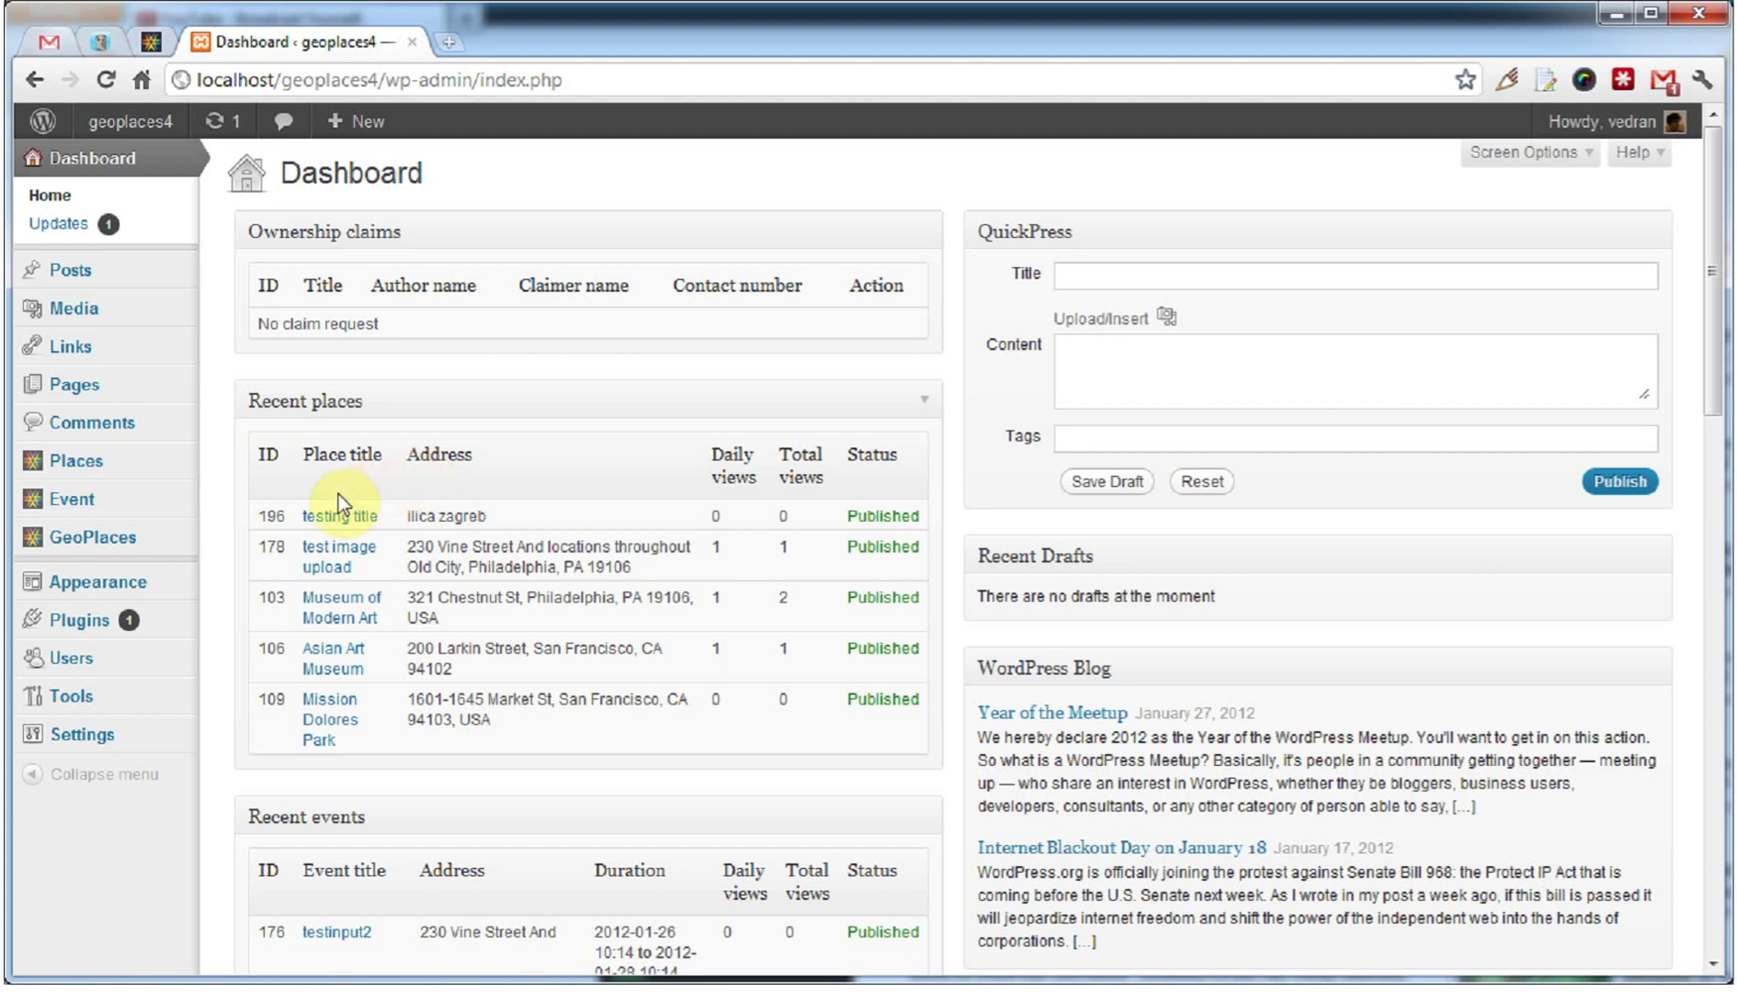
mouse_move(156, 540)
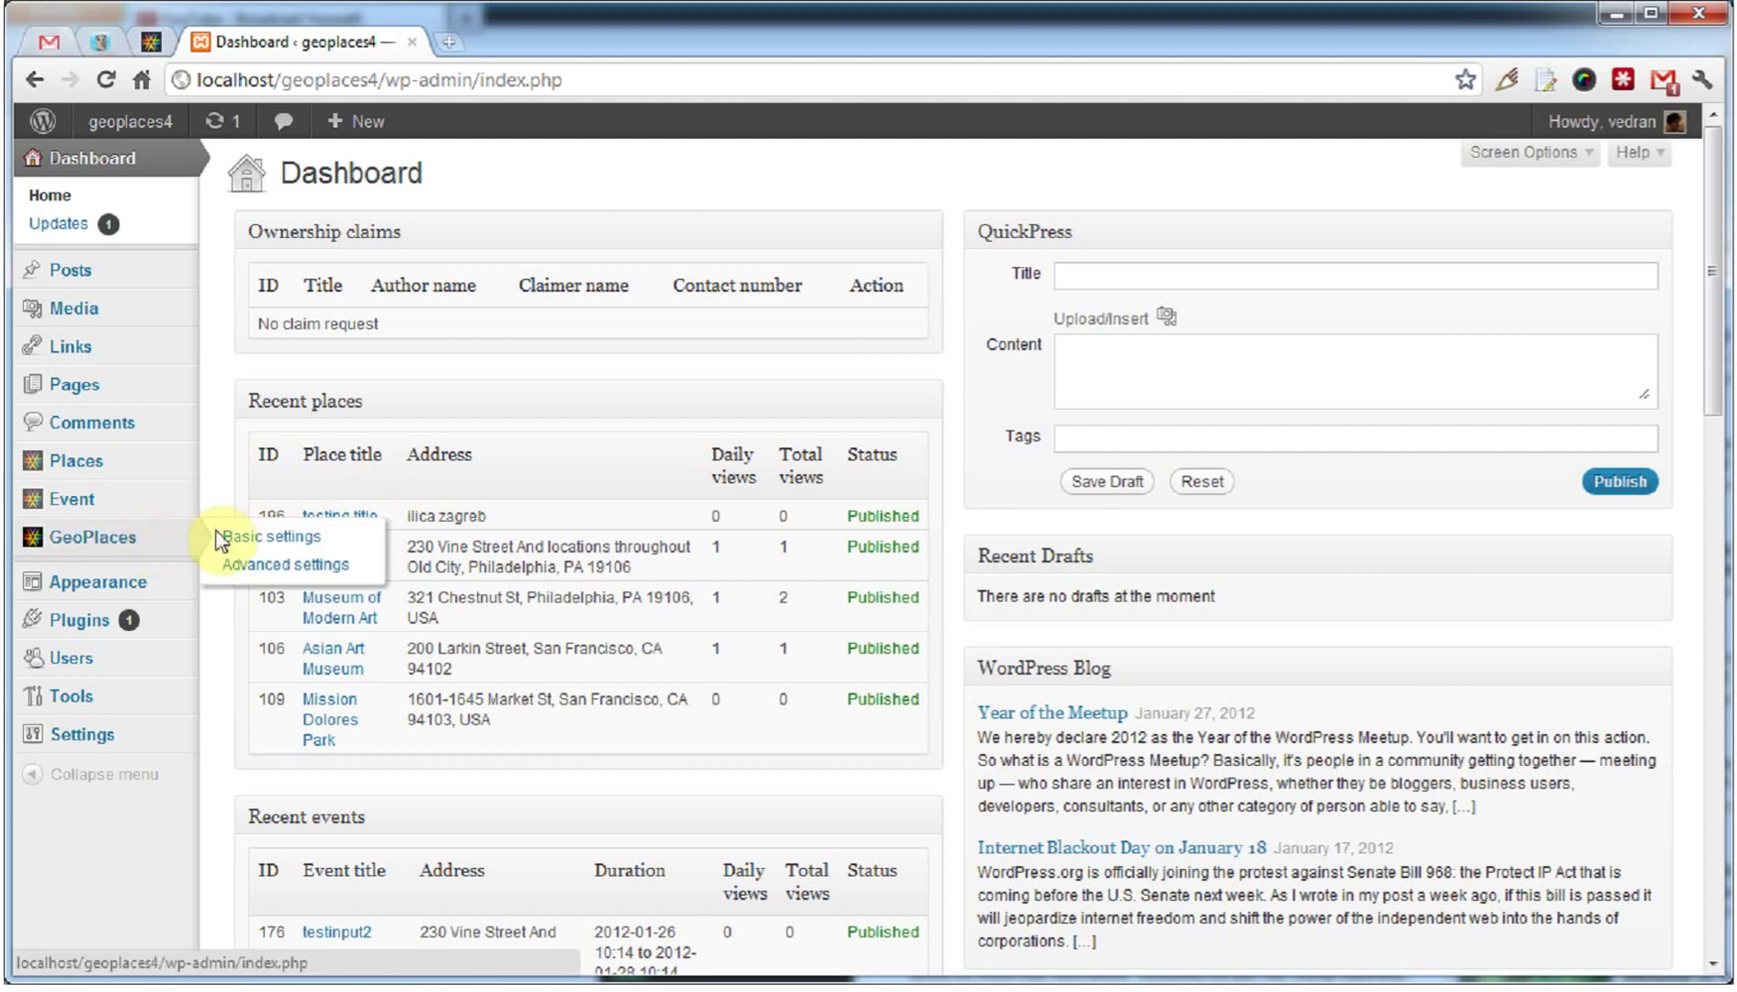
click(264, 542)
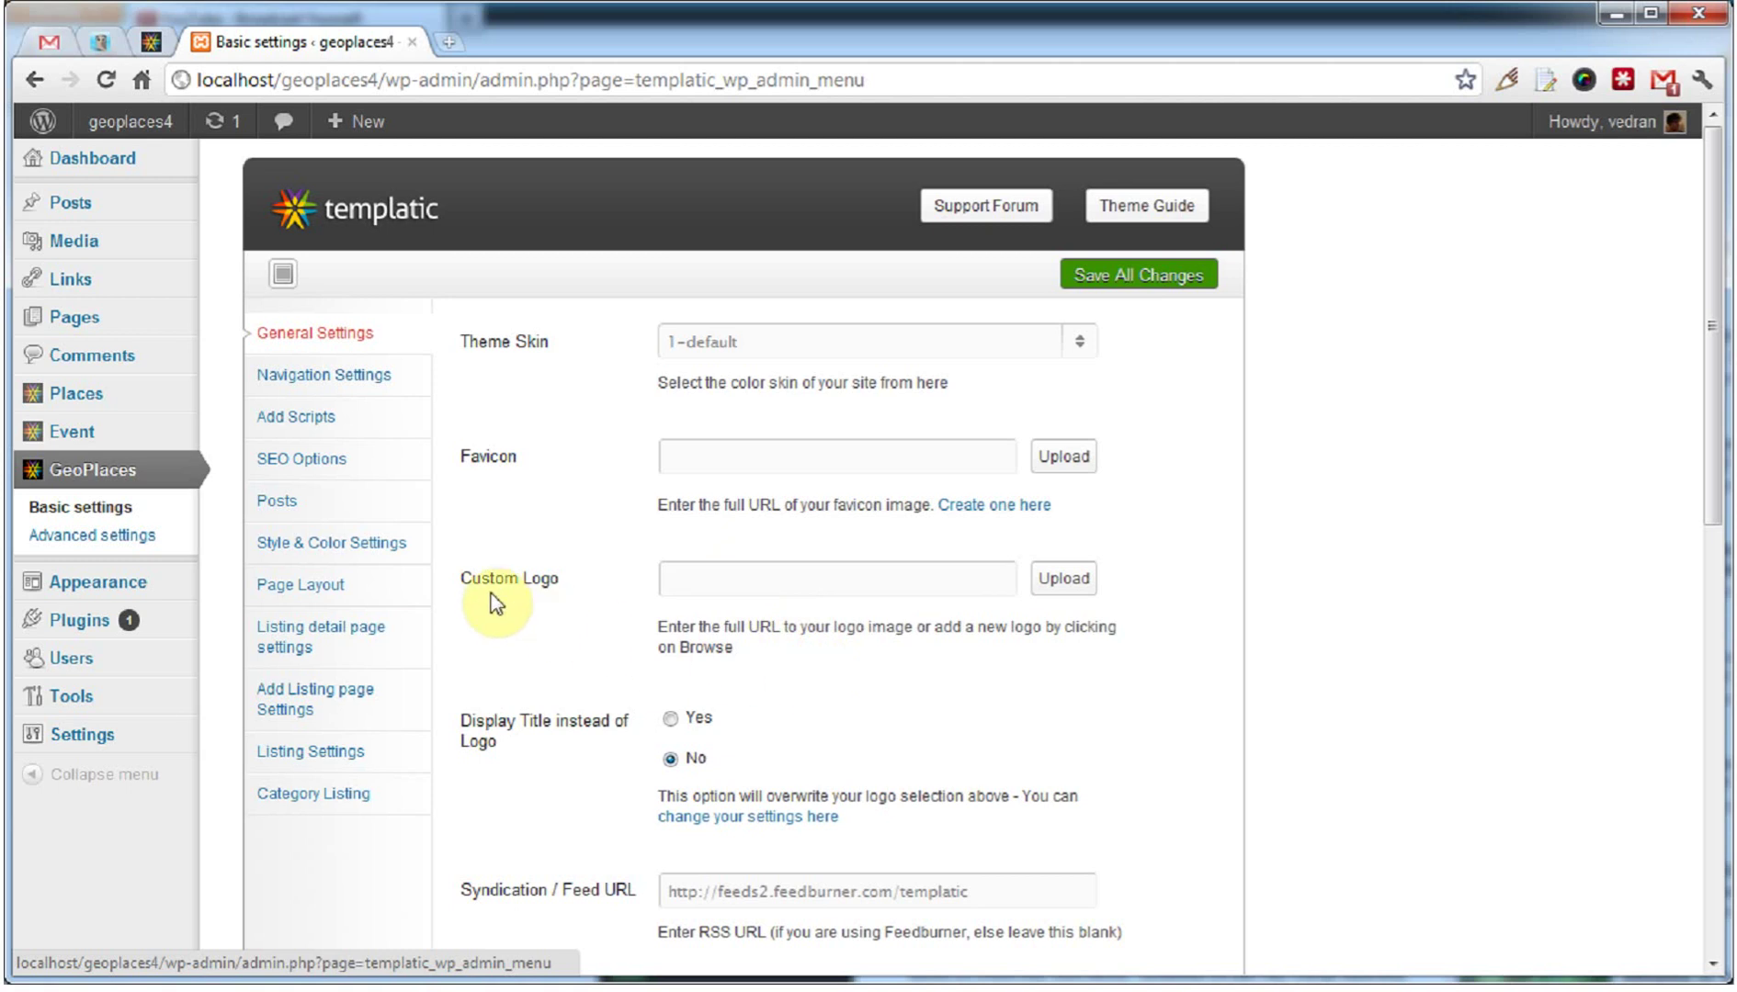
- Show Style & Color Settings and look over its font, background, link-colour and stylesheet options
click(356, 555)
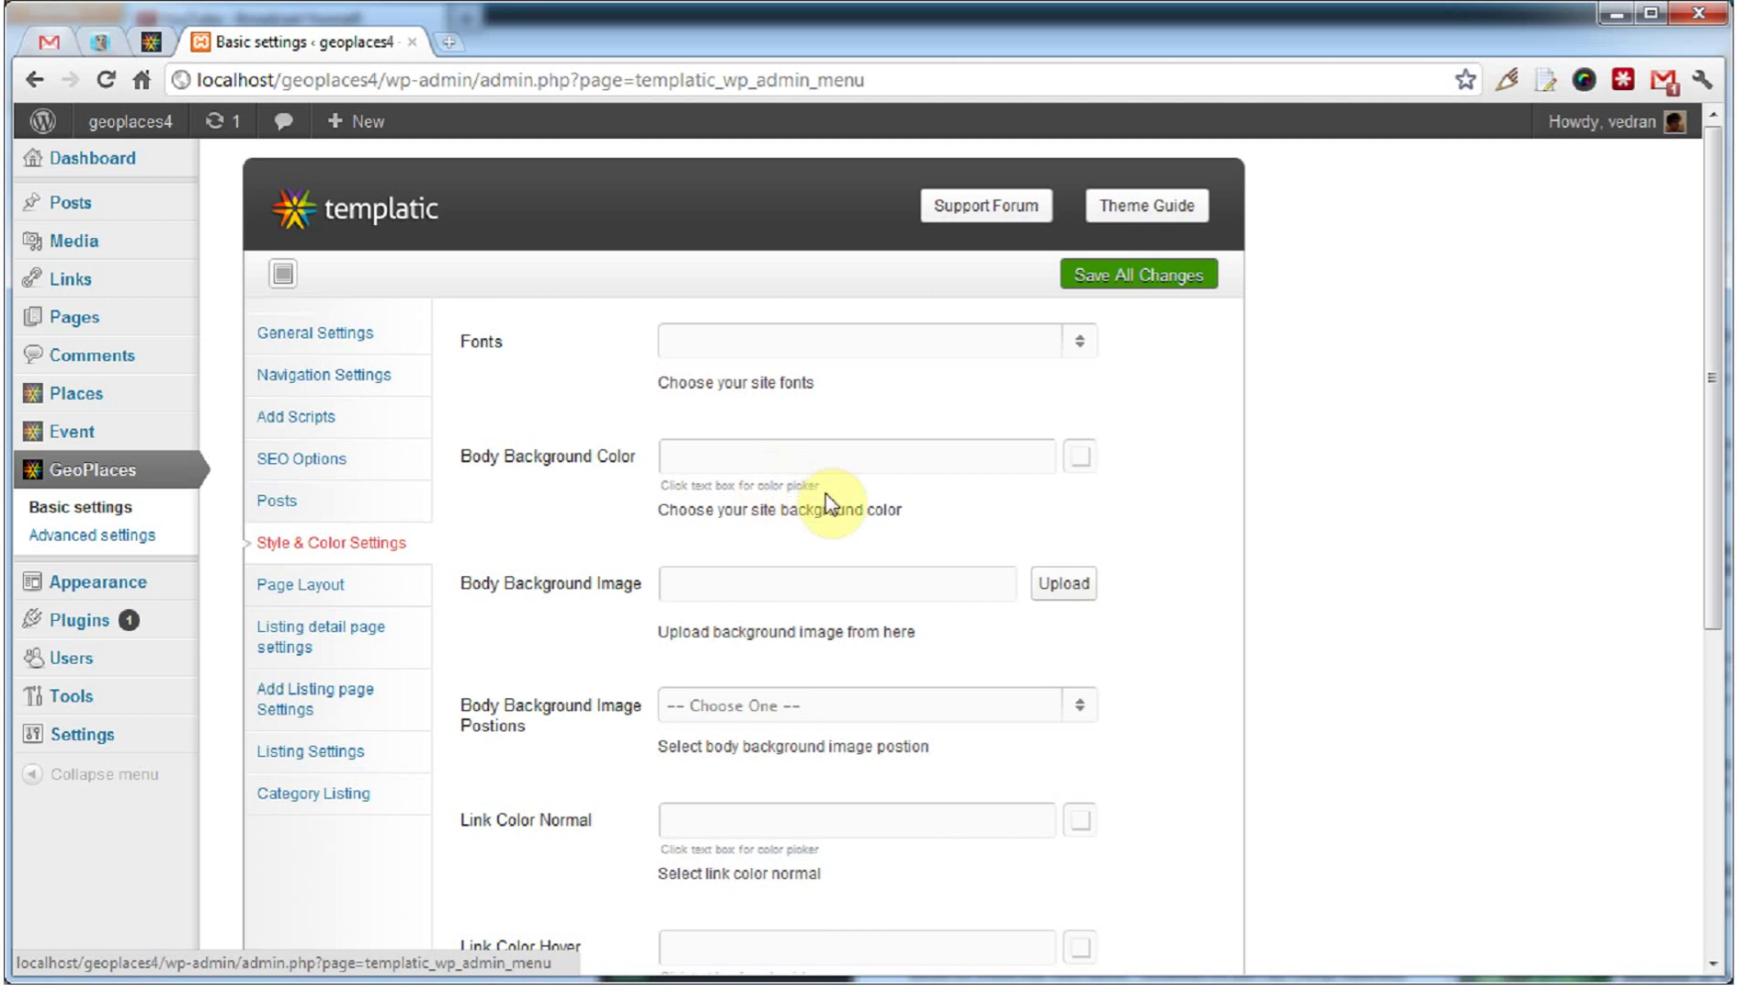
scroll(1035, 524, down, 6)
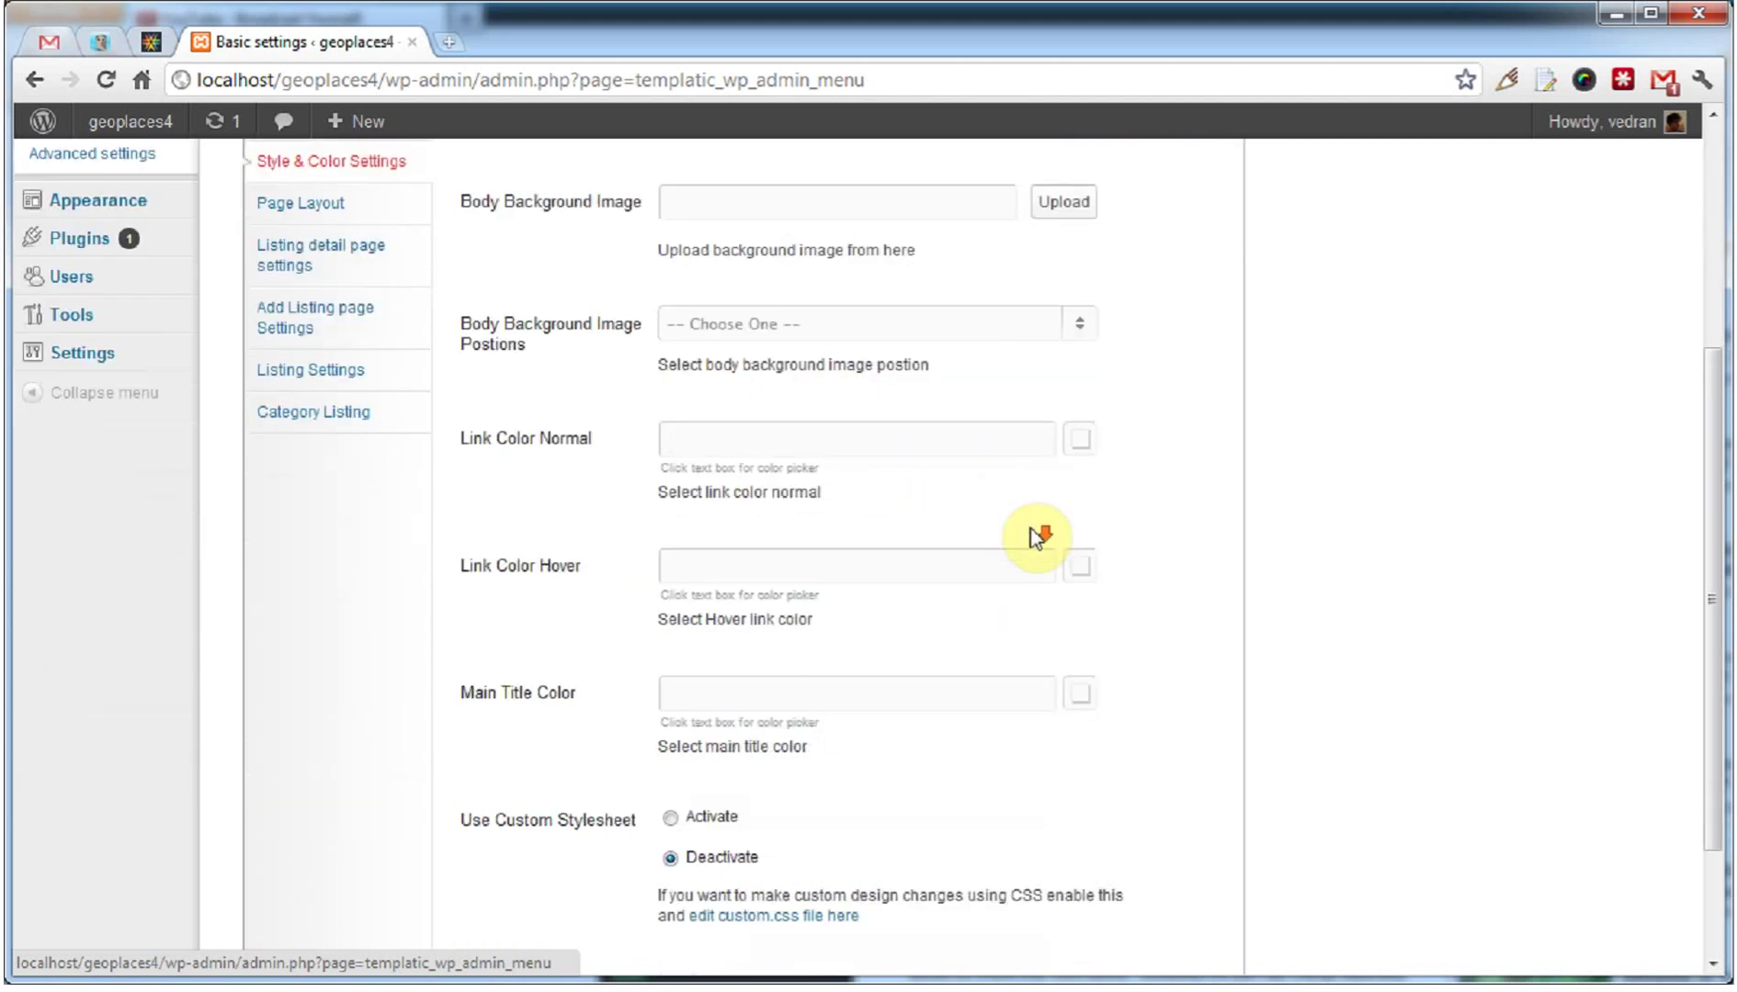
scroll(1037, 537, up, 3)
scroll(1036, 538, up, 4)
scroll(1037, 537, down, 6)
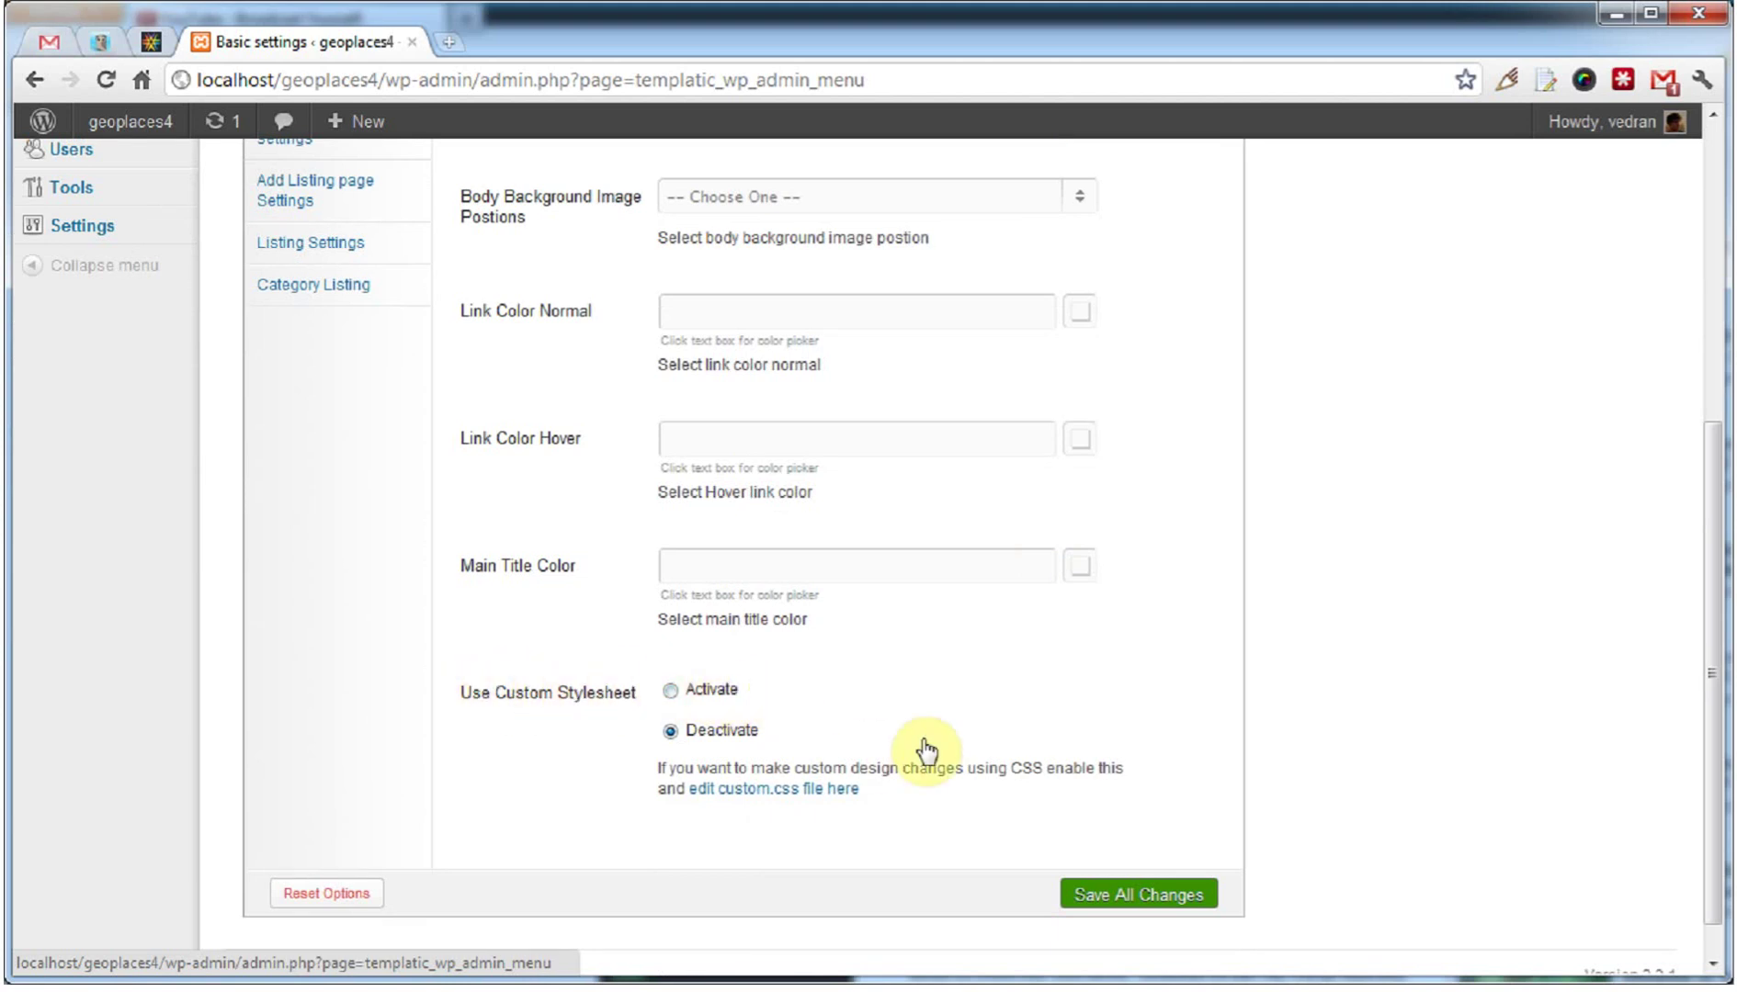
scroll(1209, 672, up, 5)
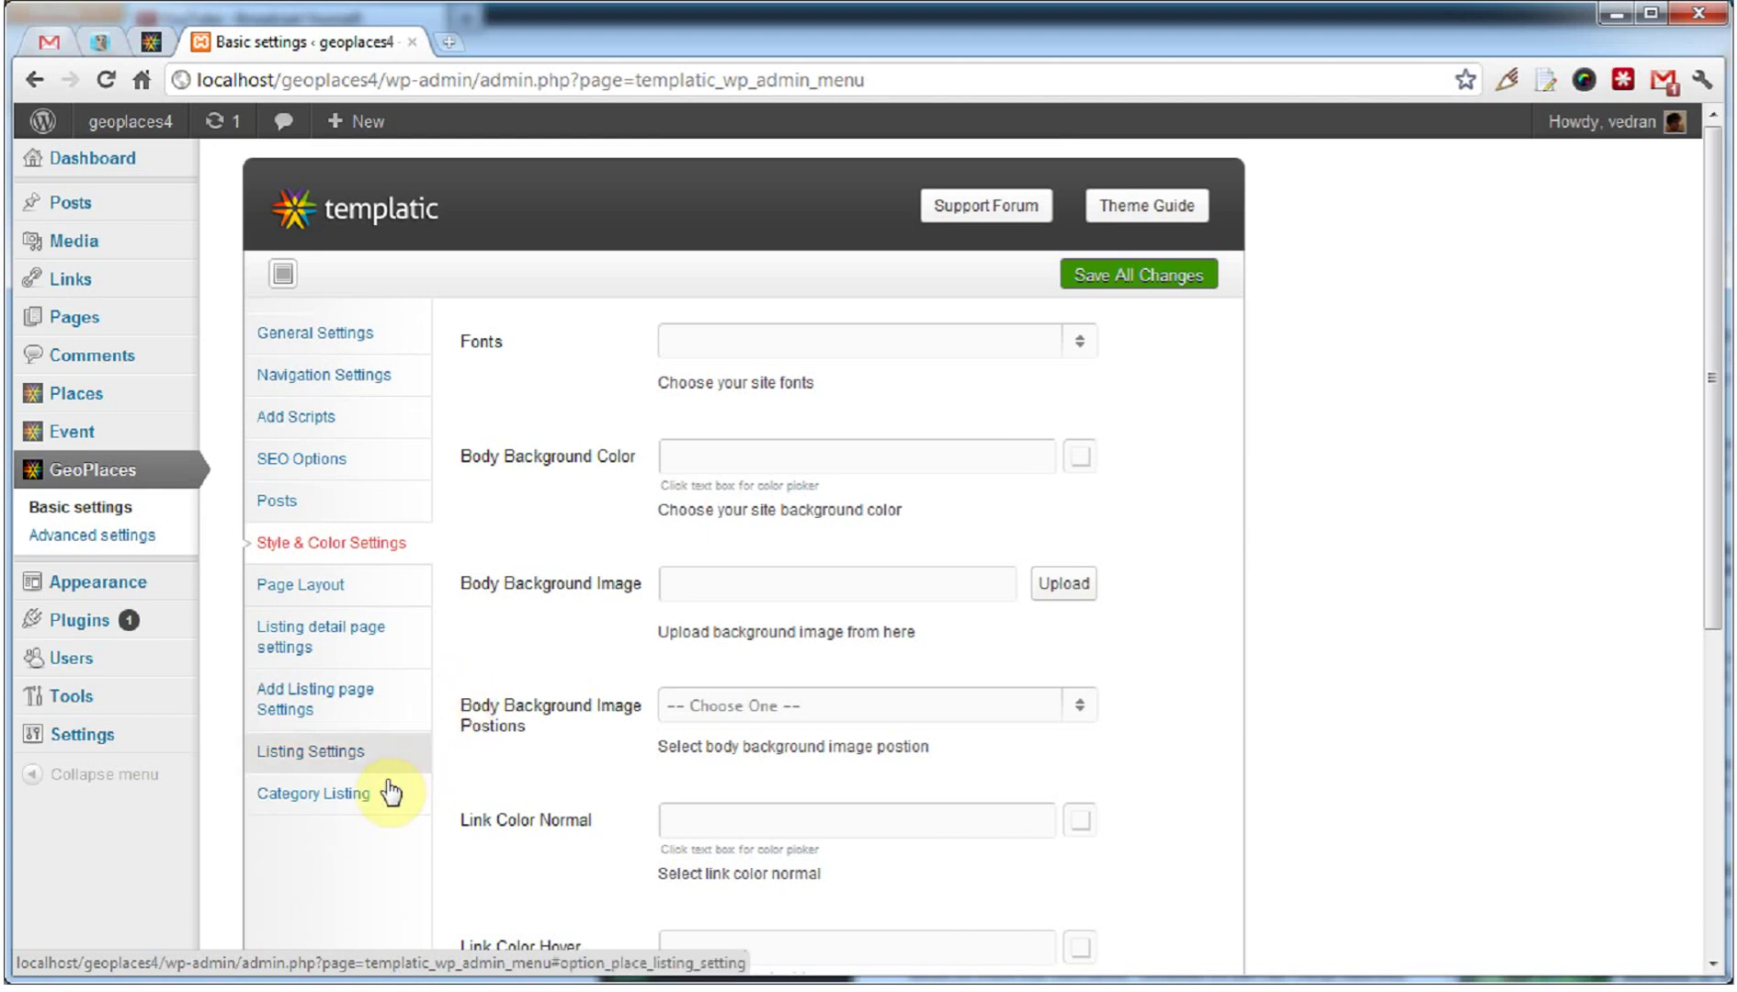
- Save the Category Listing settings showing maps on category pages, then visit the public site
click(365, 807)
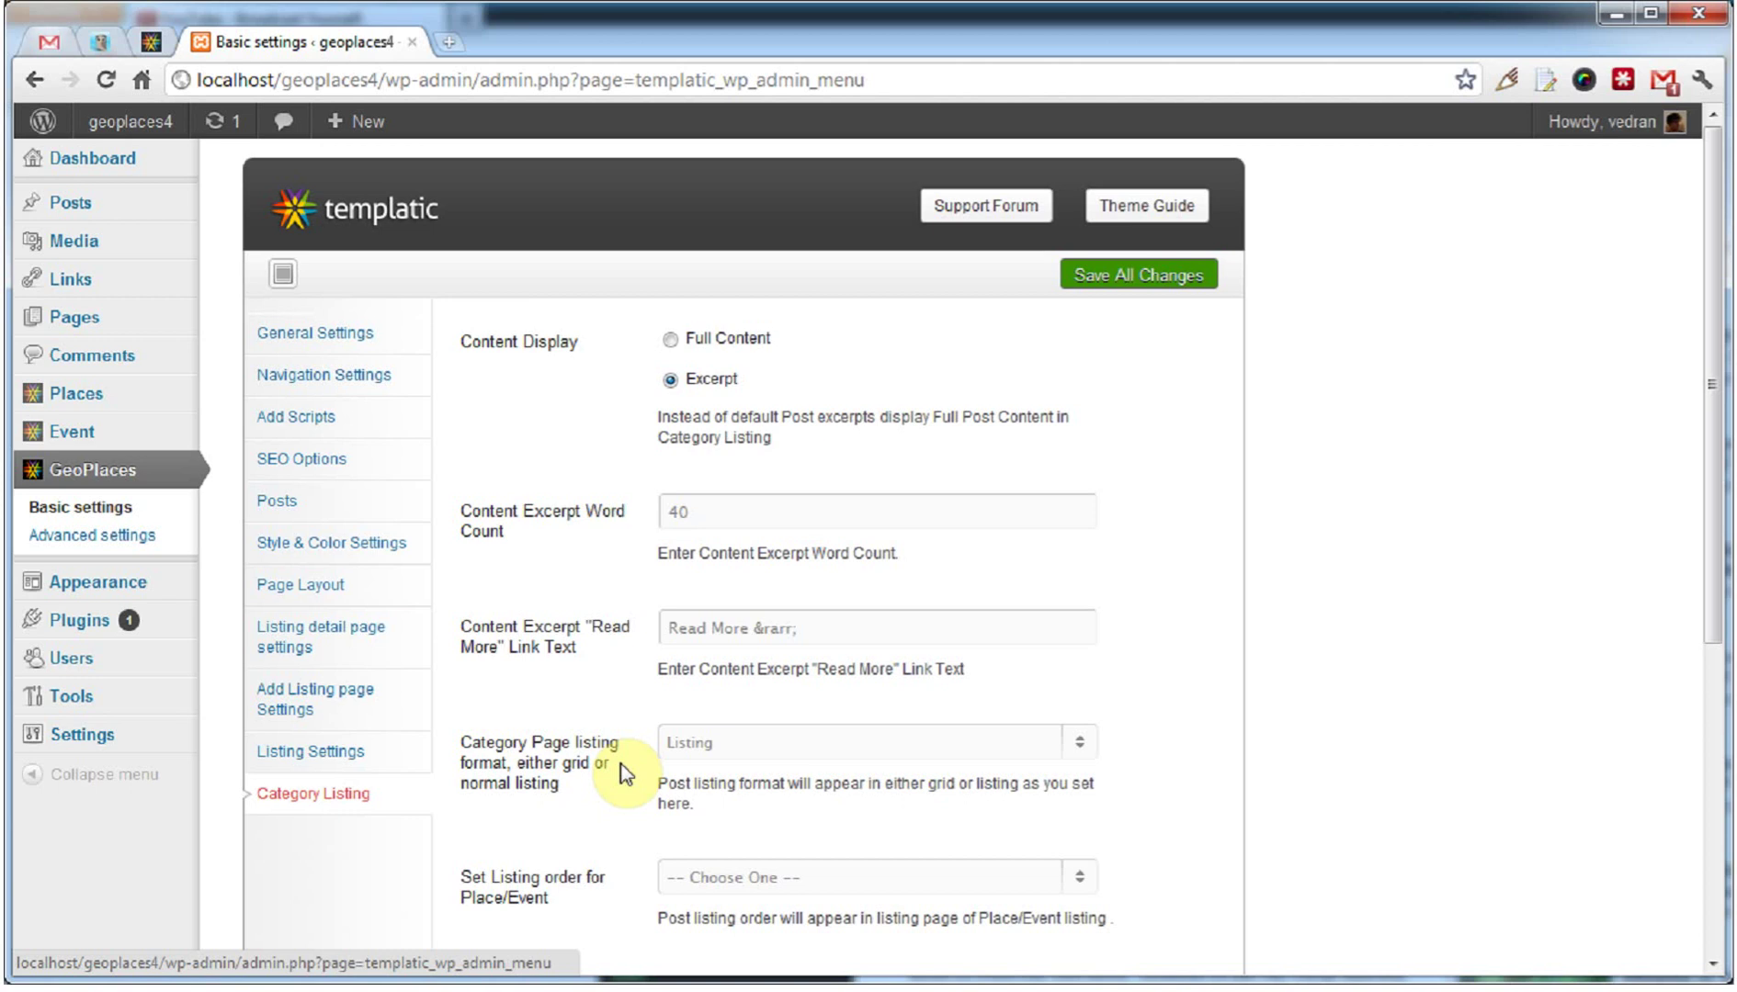
scroll(918, 691, down, 3)
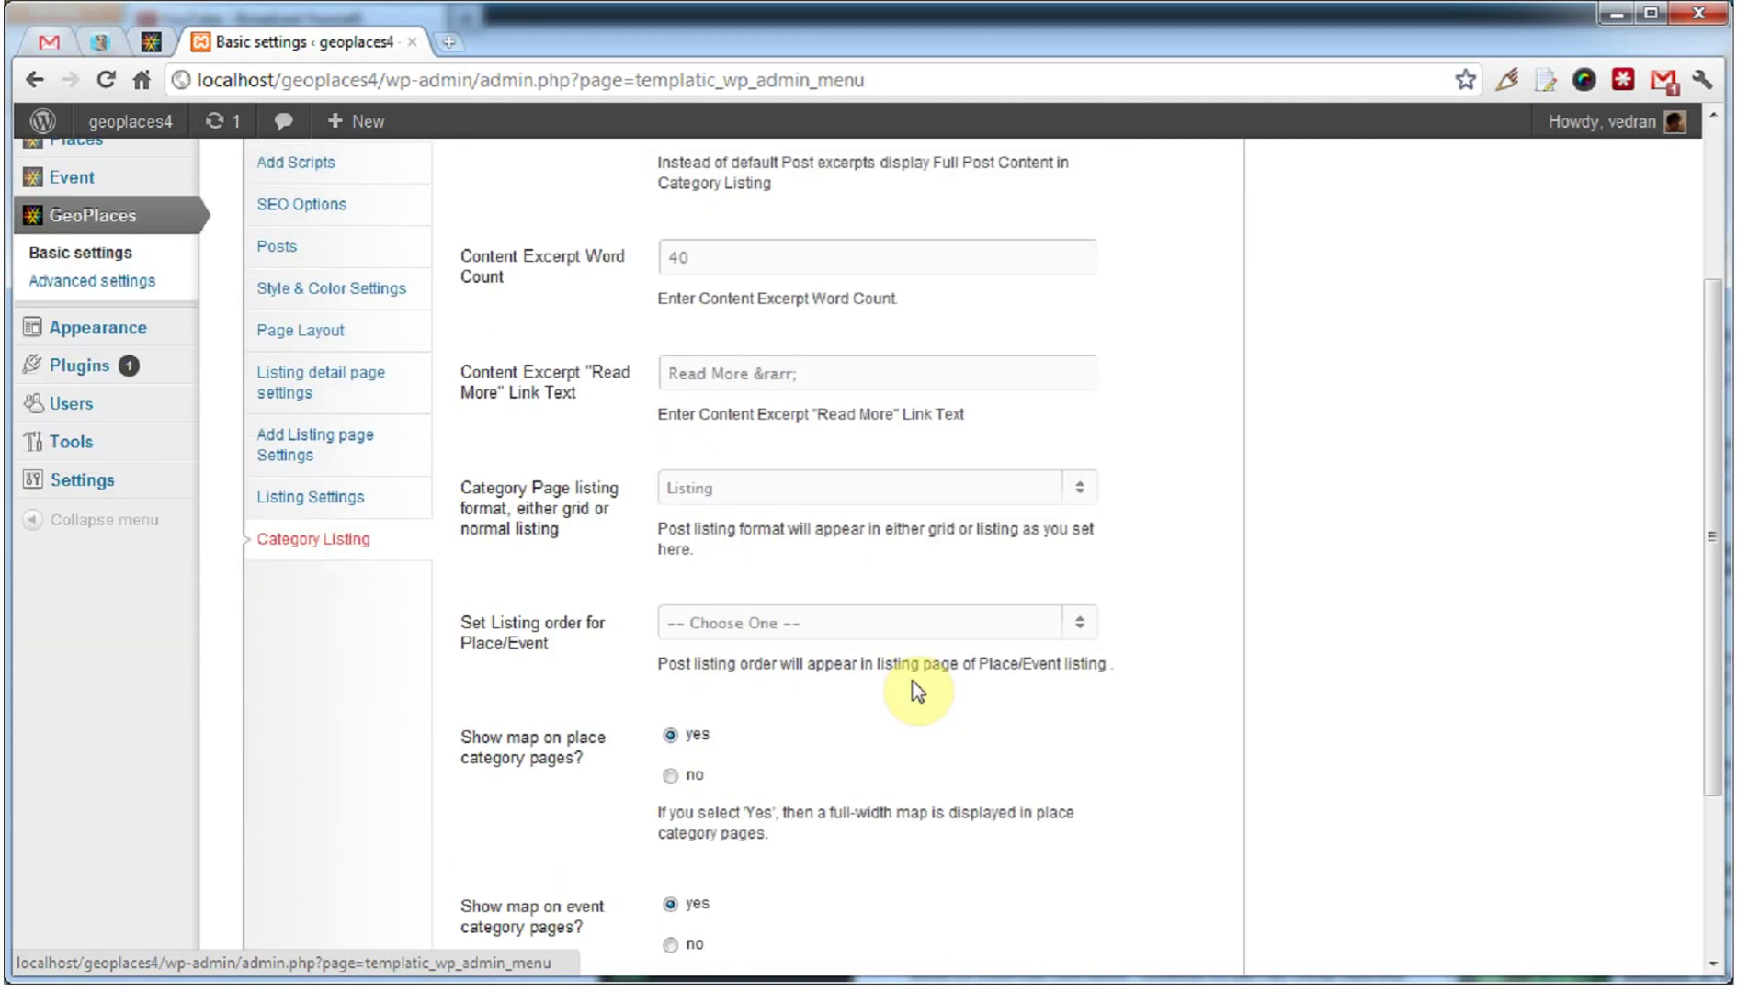
scroll(918, 691, down, 2)
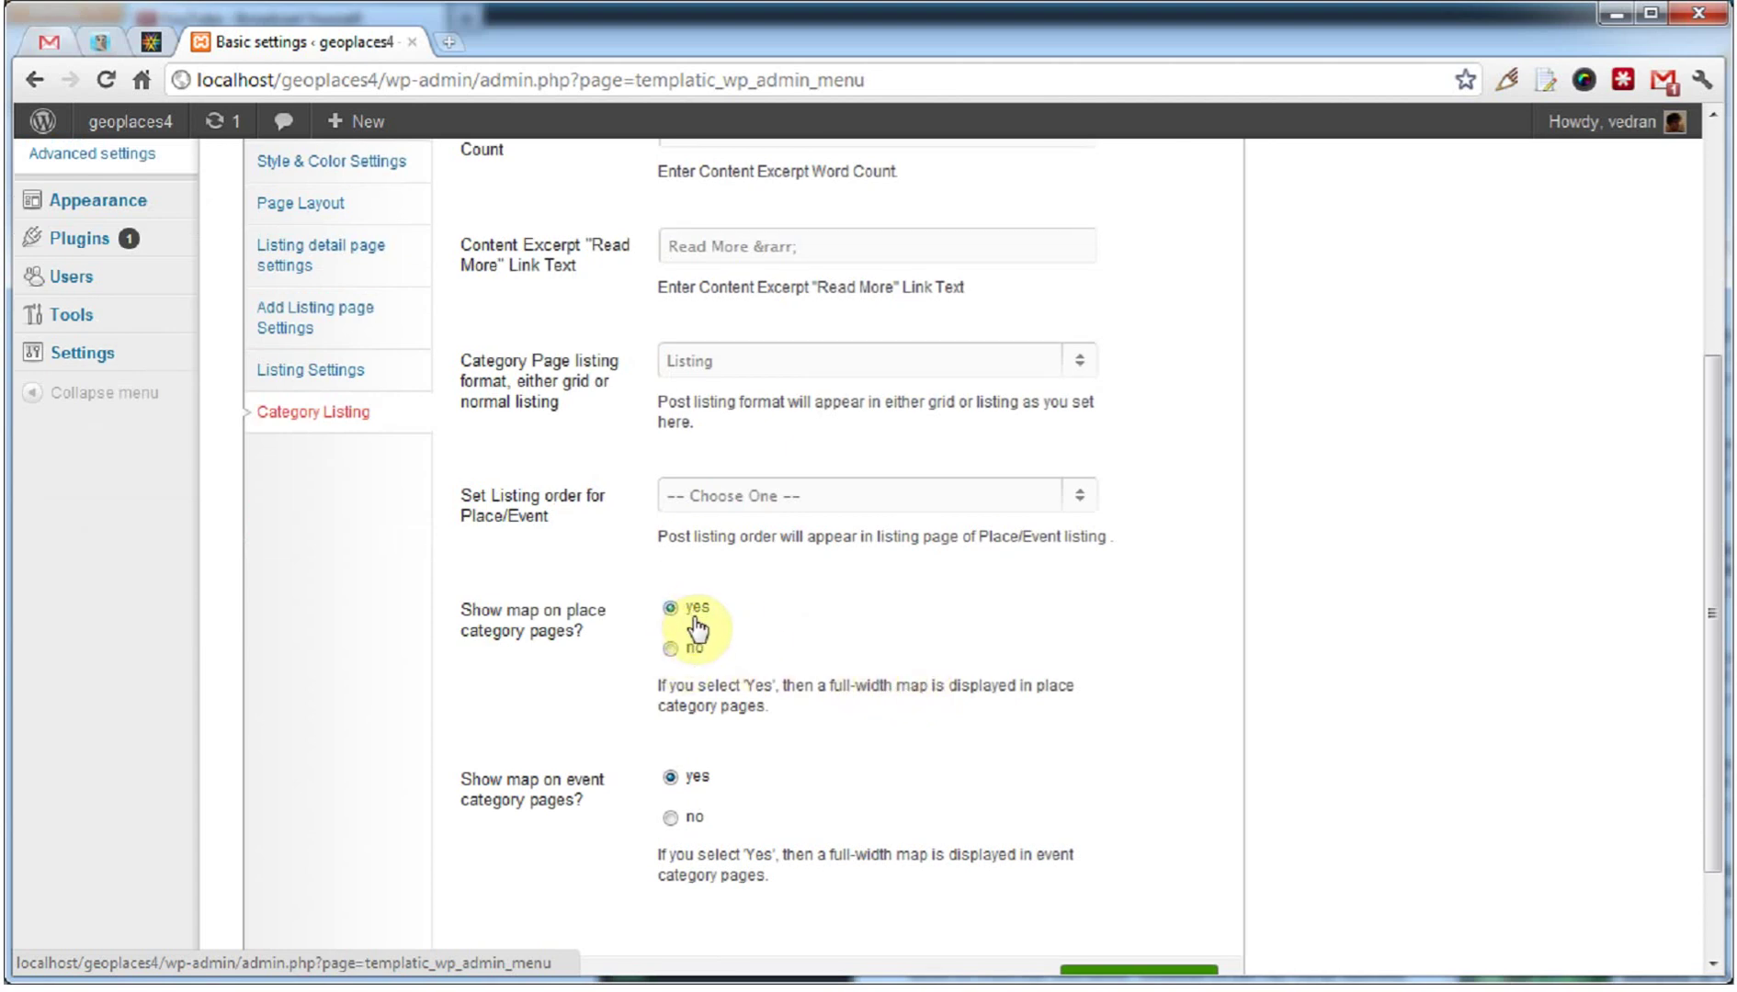
scroll(930, 666, down, 2)
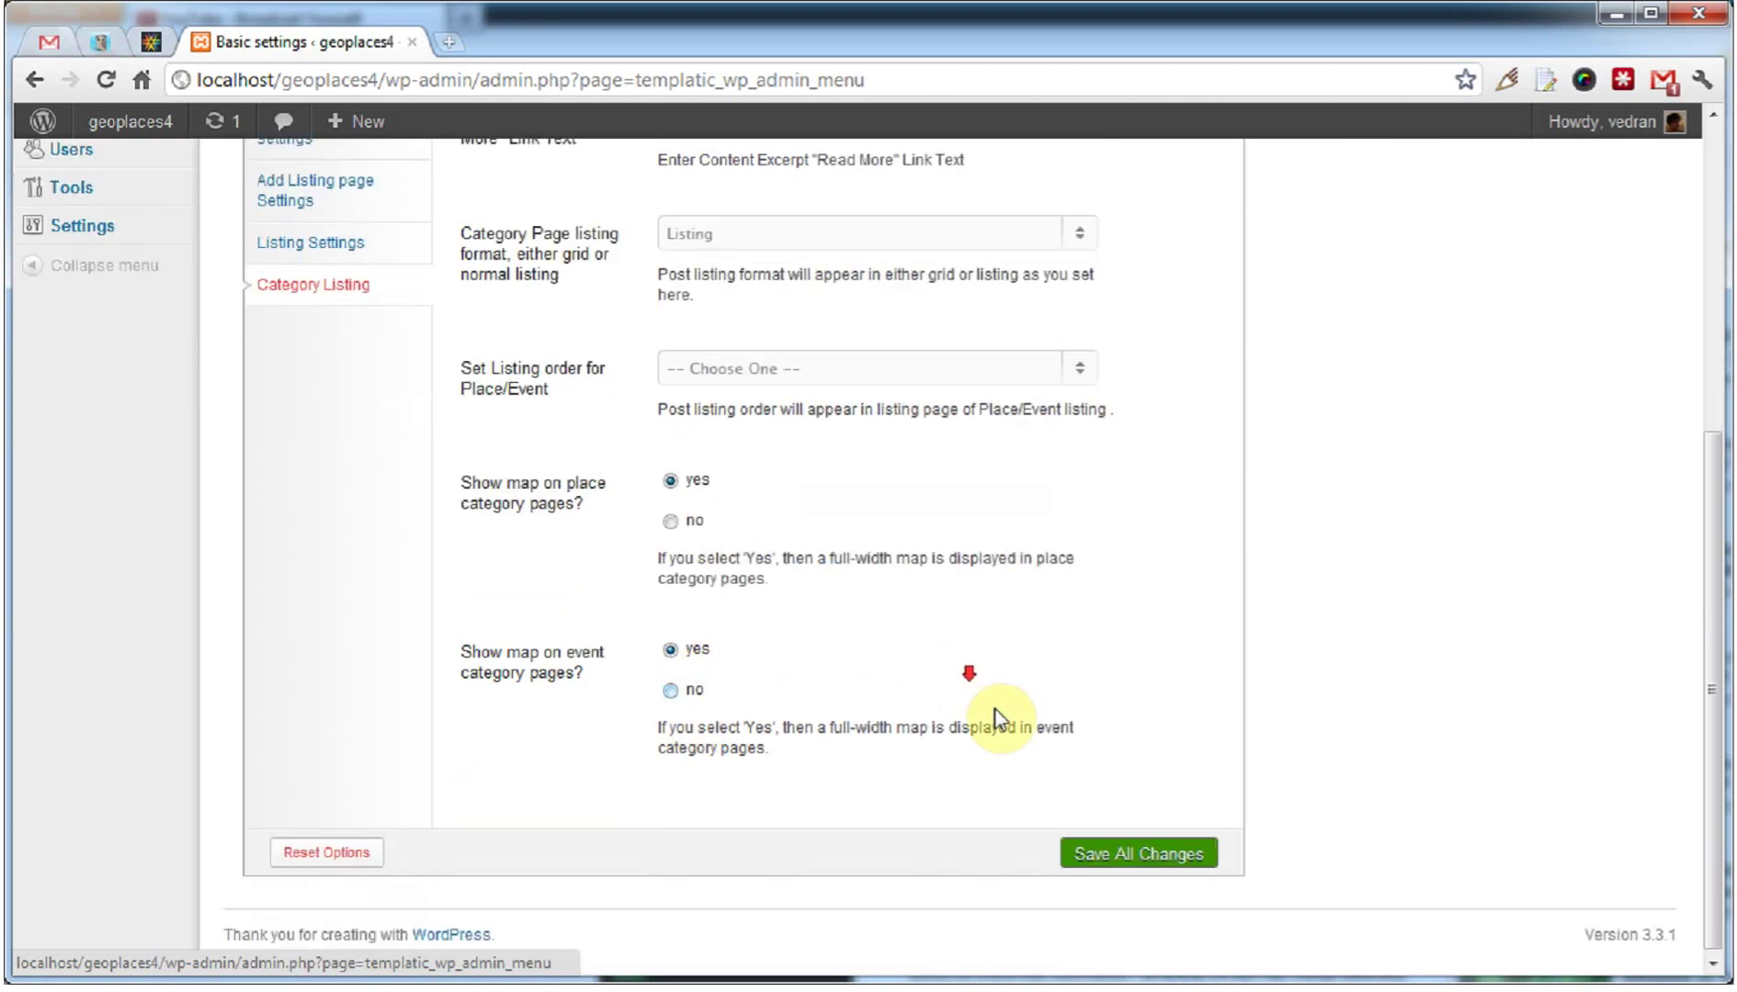
click(1103, 852)
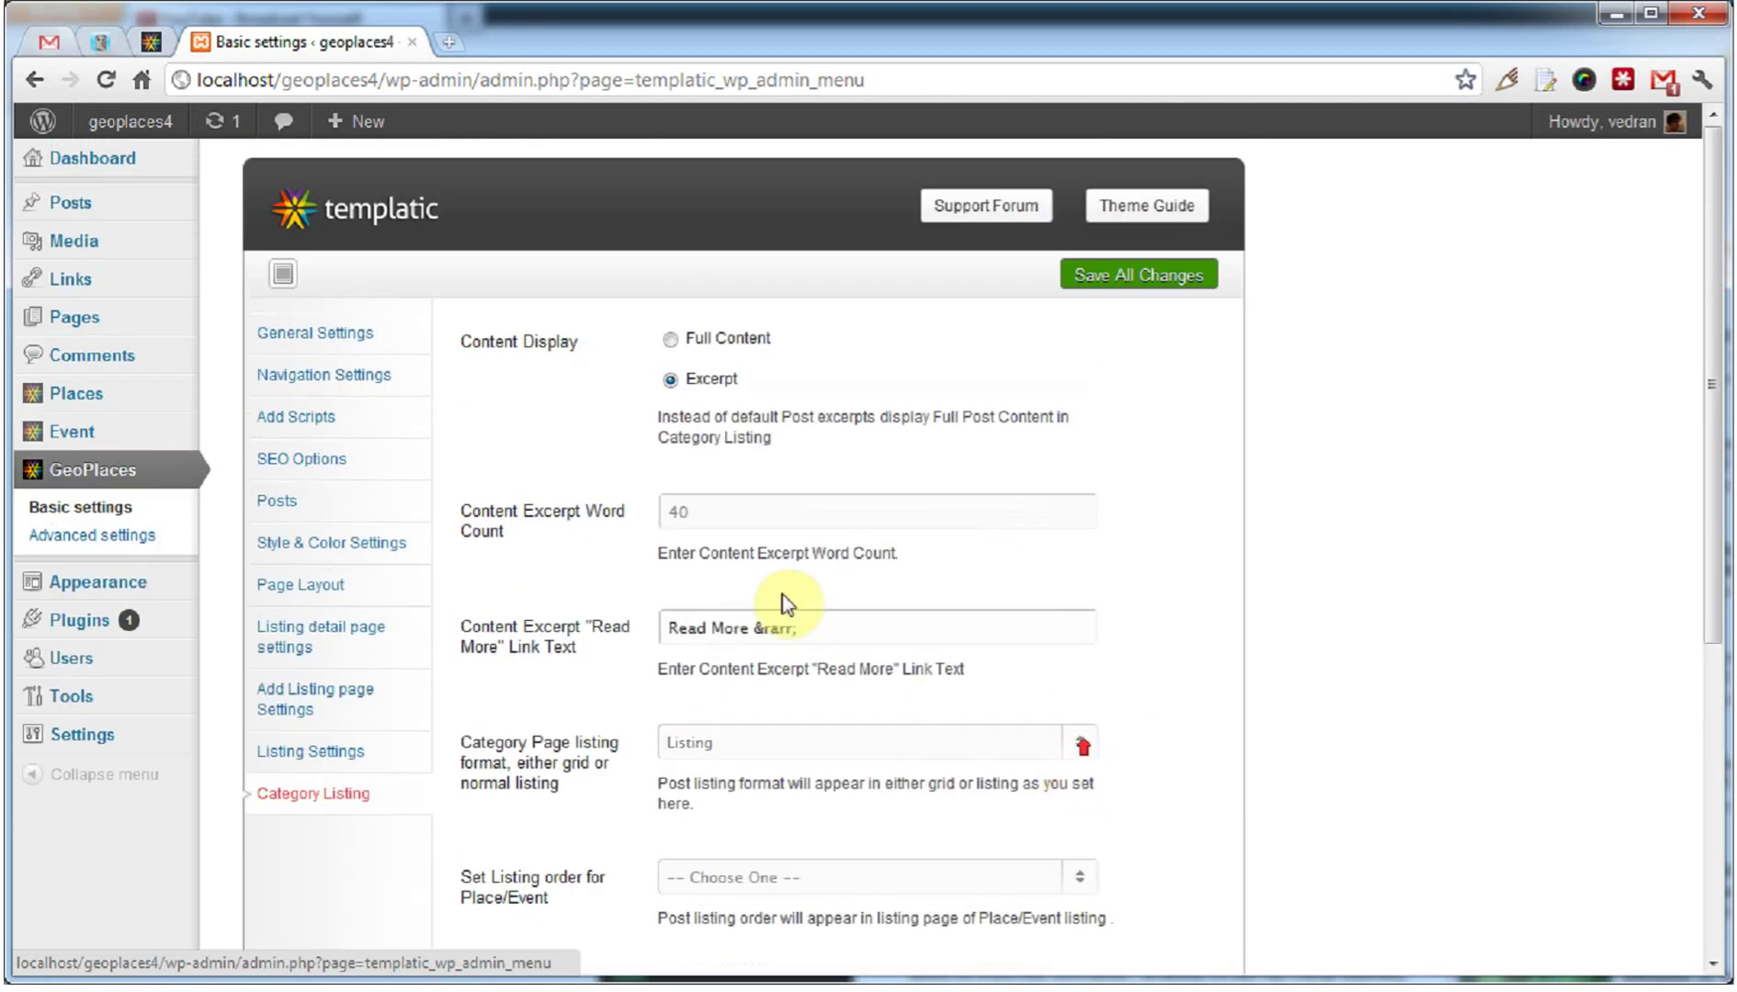
click(158, 126)
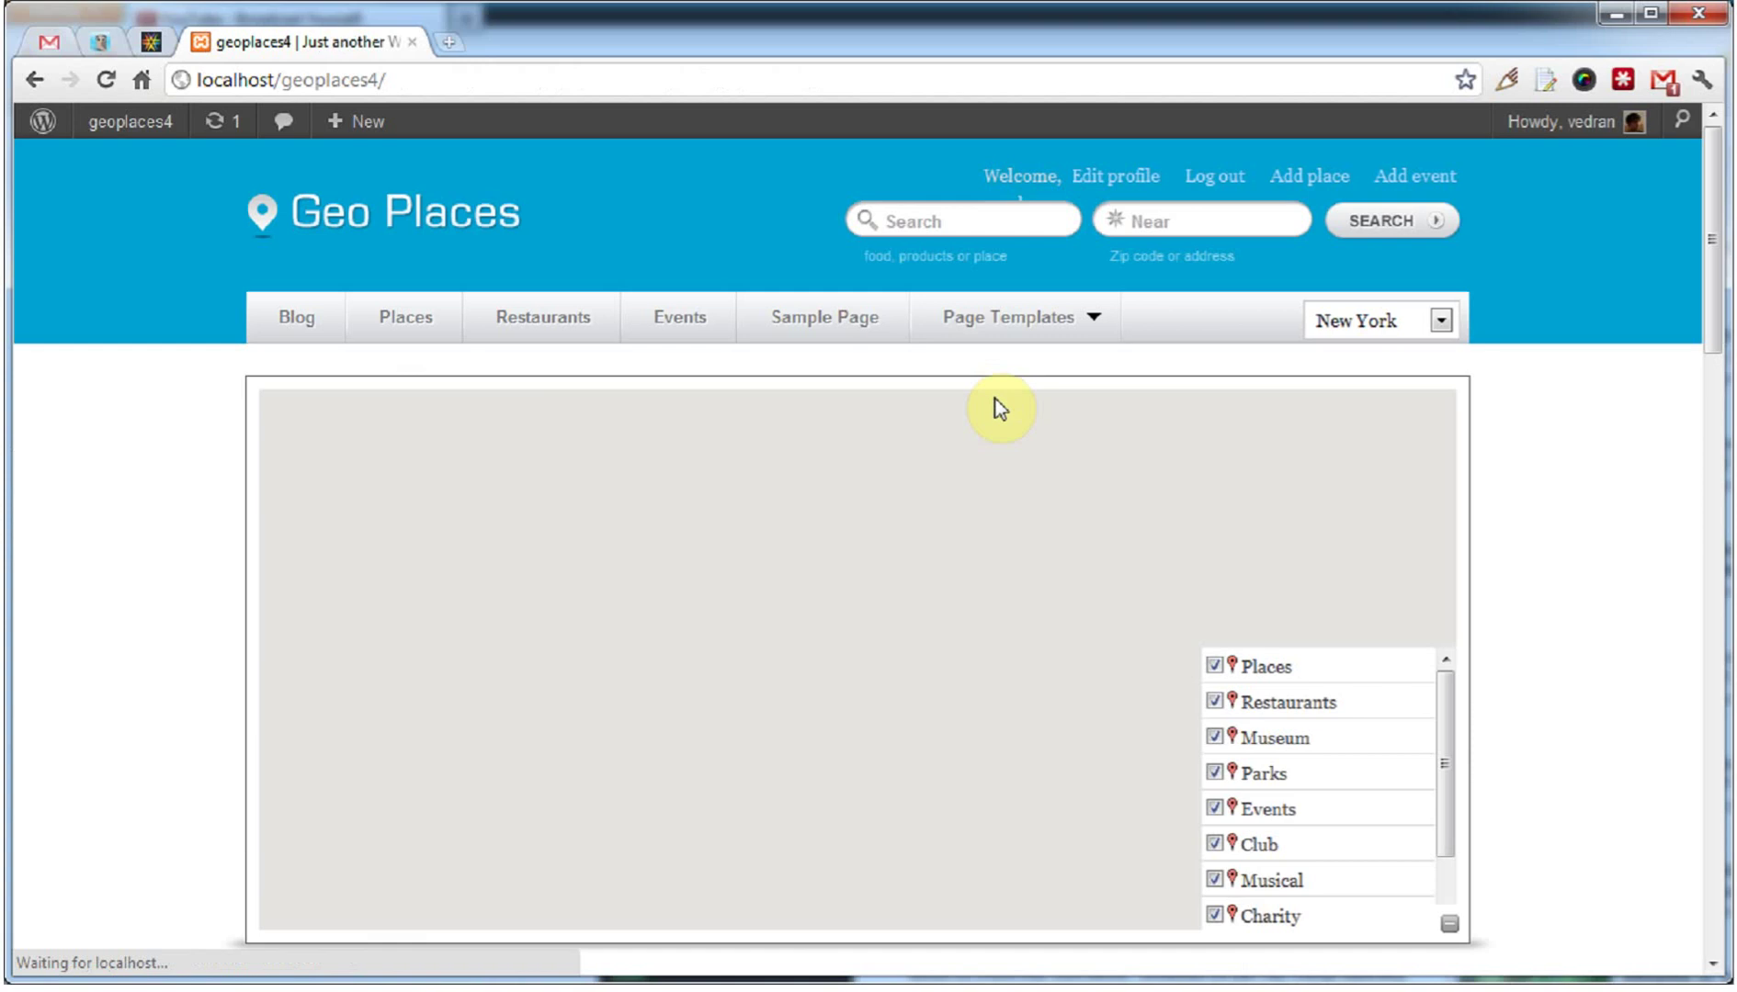
- View the Restaurants page's map and restaurant listings, then return to the admin Dashboard
click(542, 331)
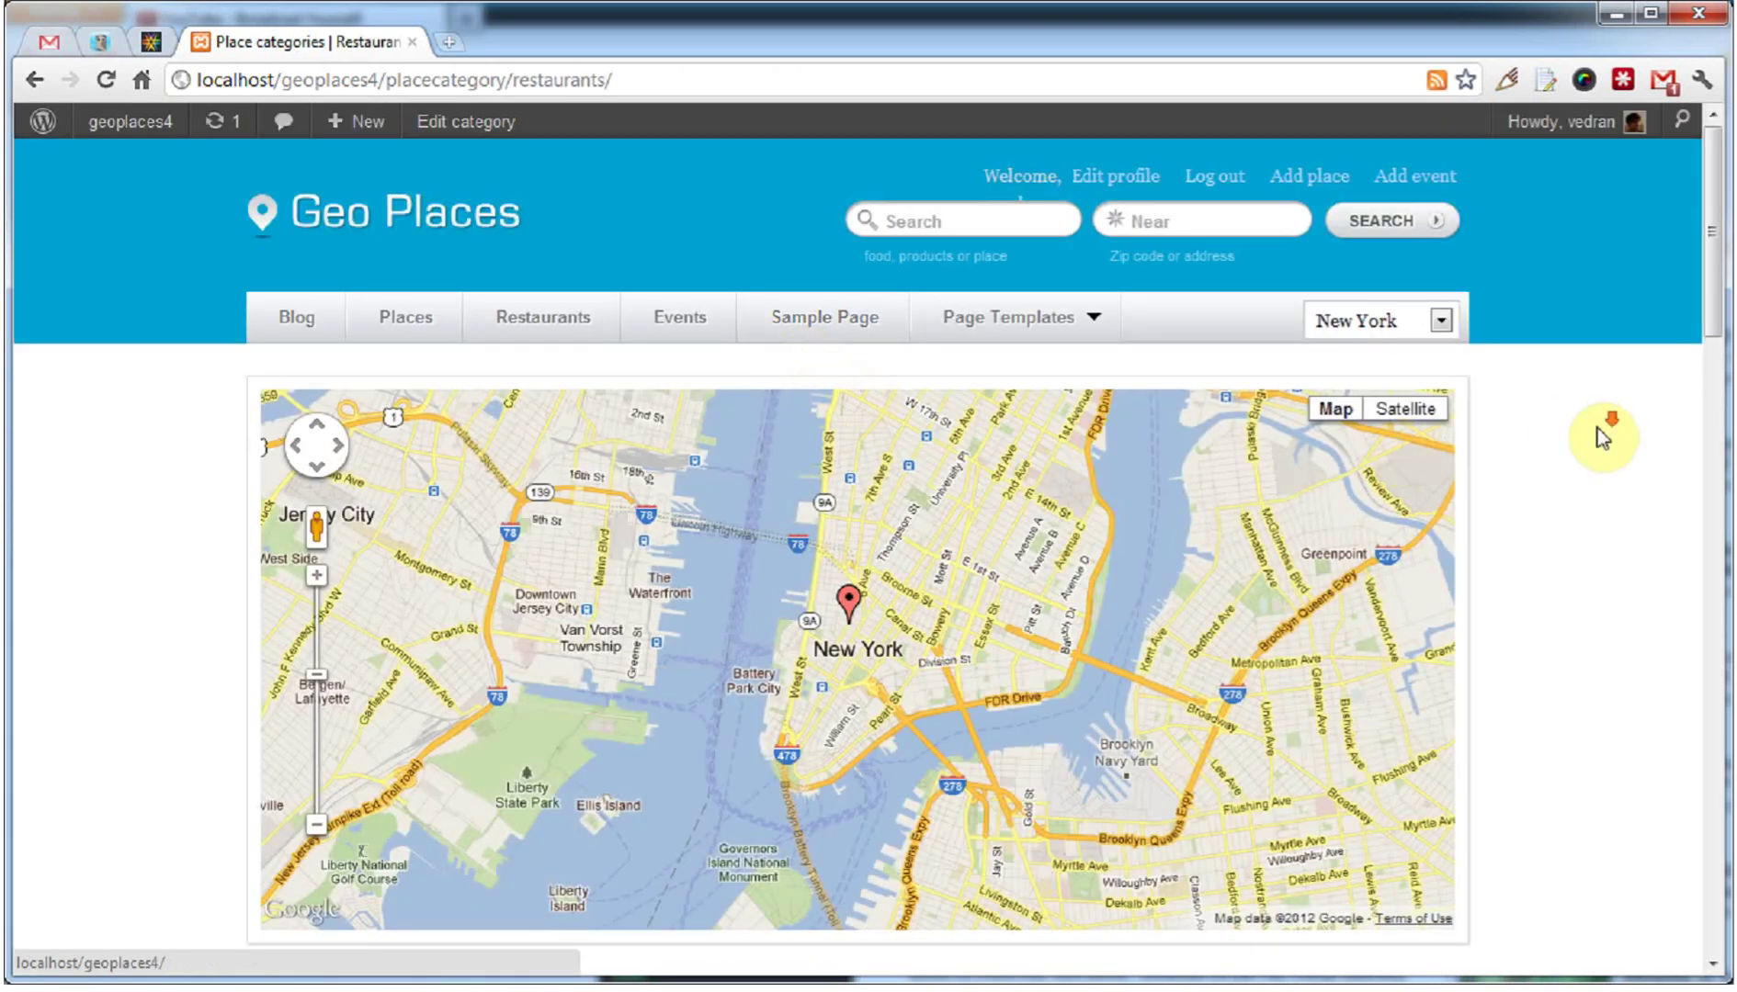
scroll(1599, 424, down, 7)
scroll(1603, 423, up, 4)
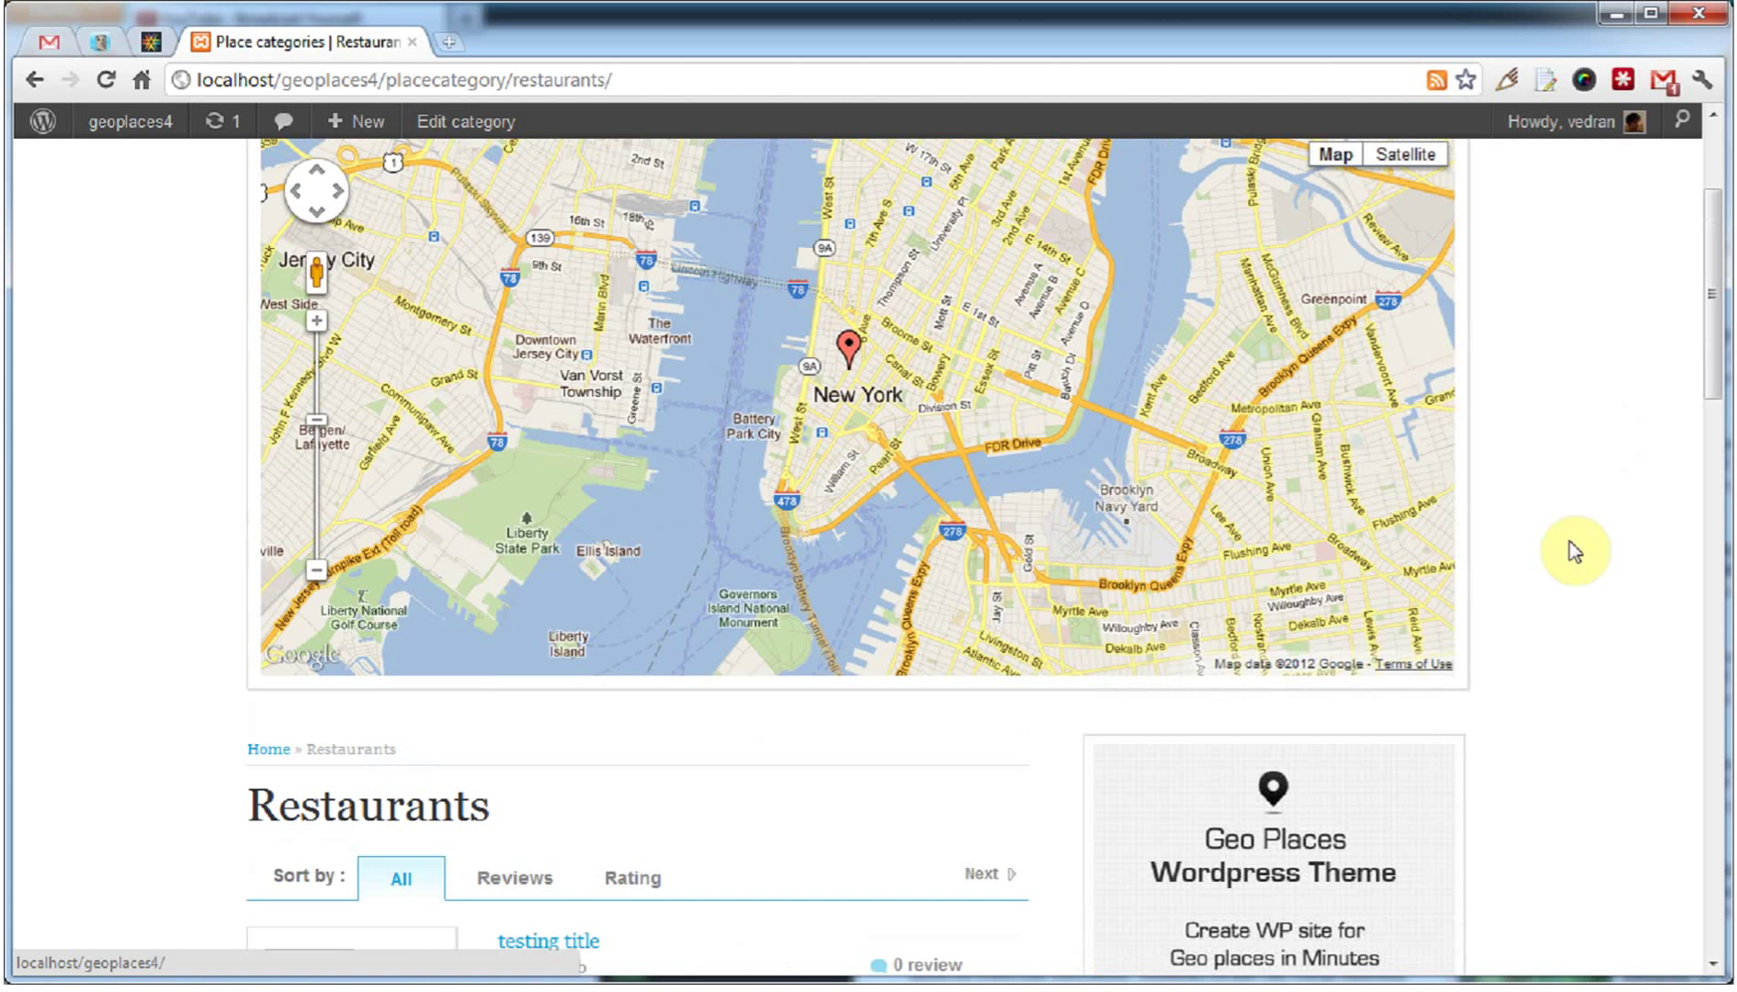
scroll(1562, 520, down, 9)
scroll(1566, 517, down, 5)
scroll(1566, 517, up, 8)
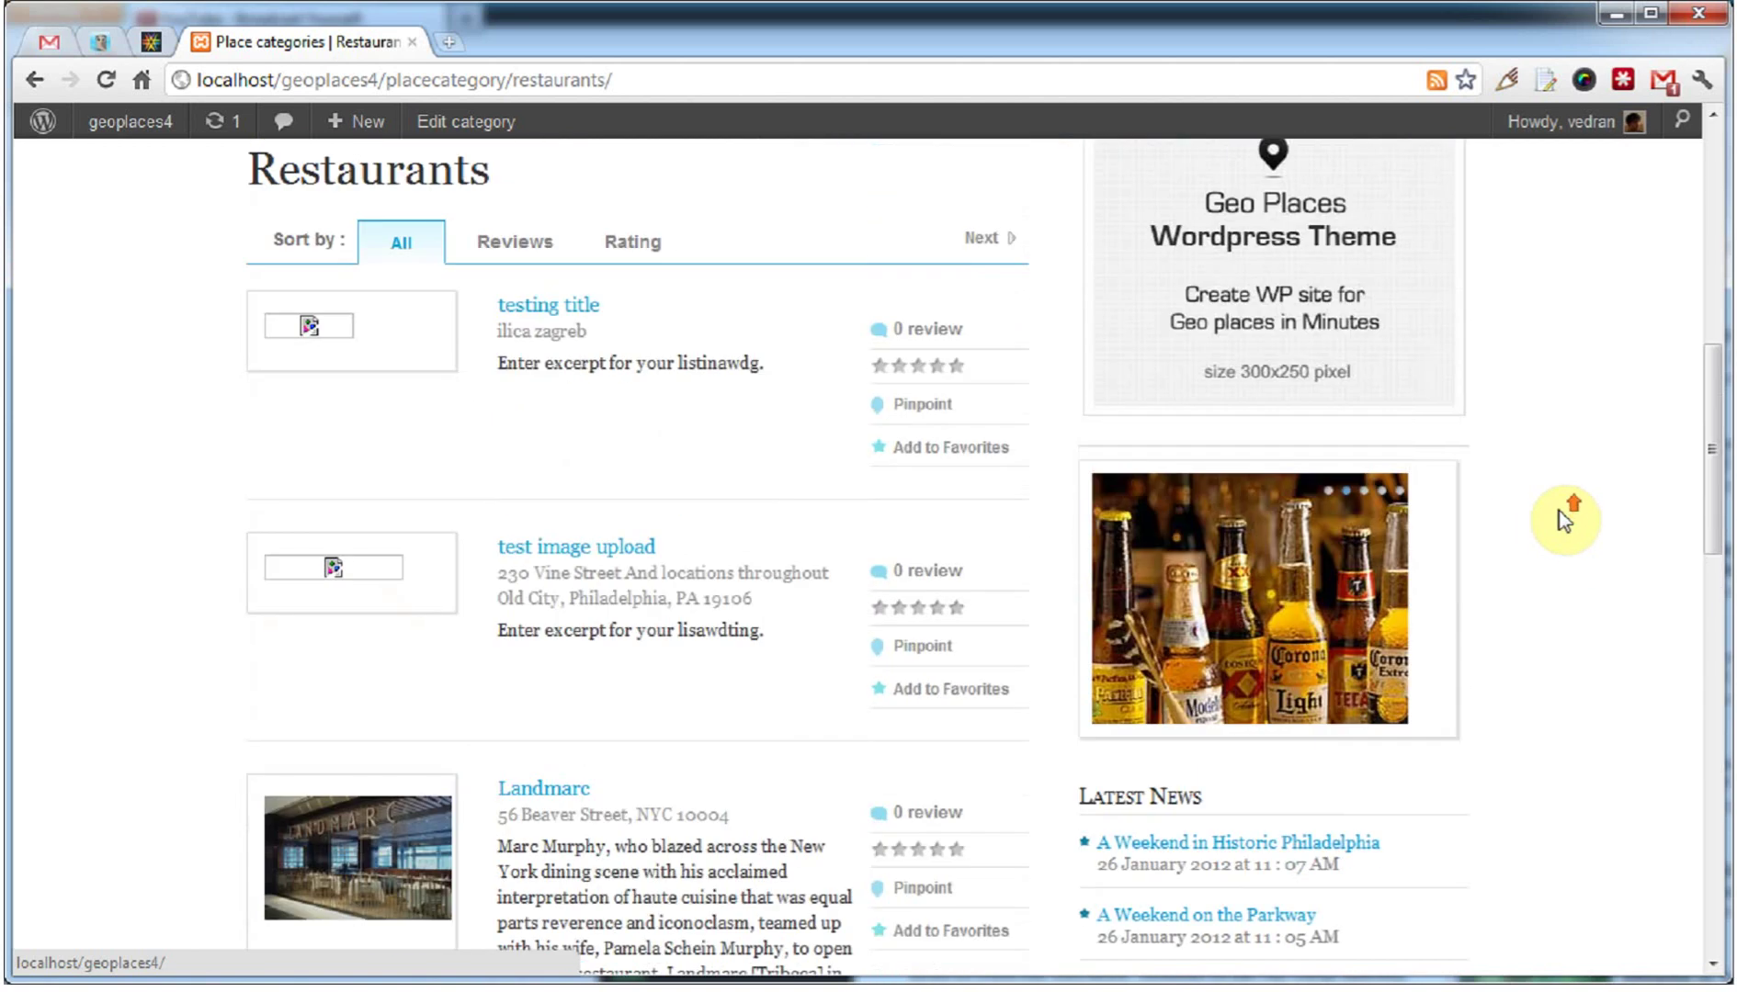
scroll(1566, 517, up, 8)
click(156, 124)
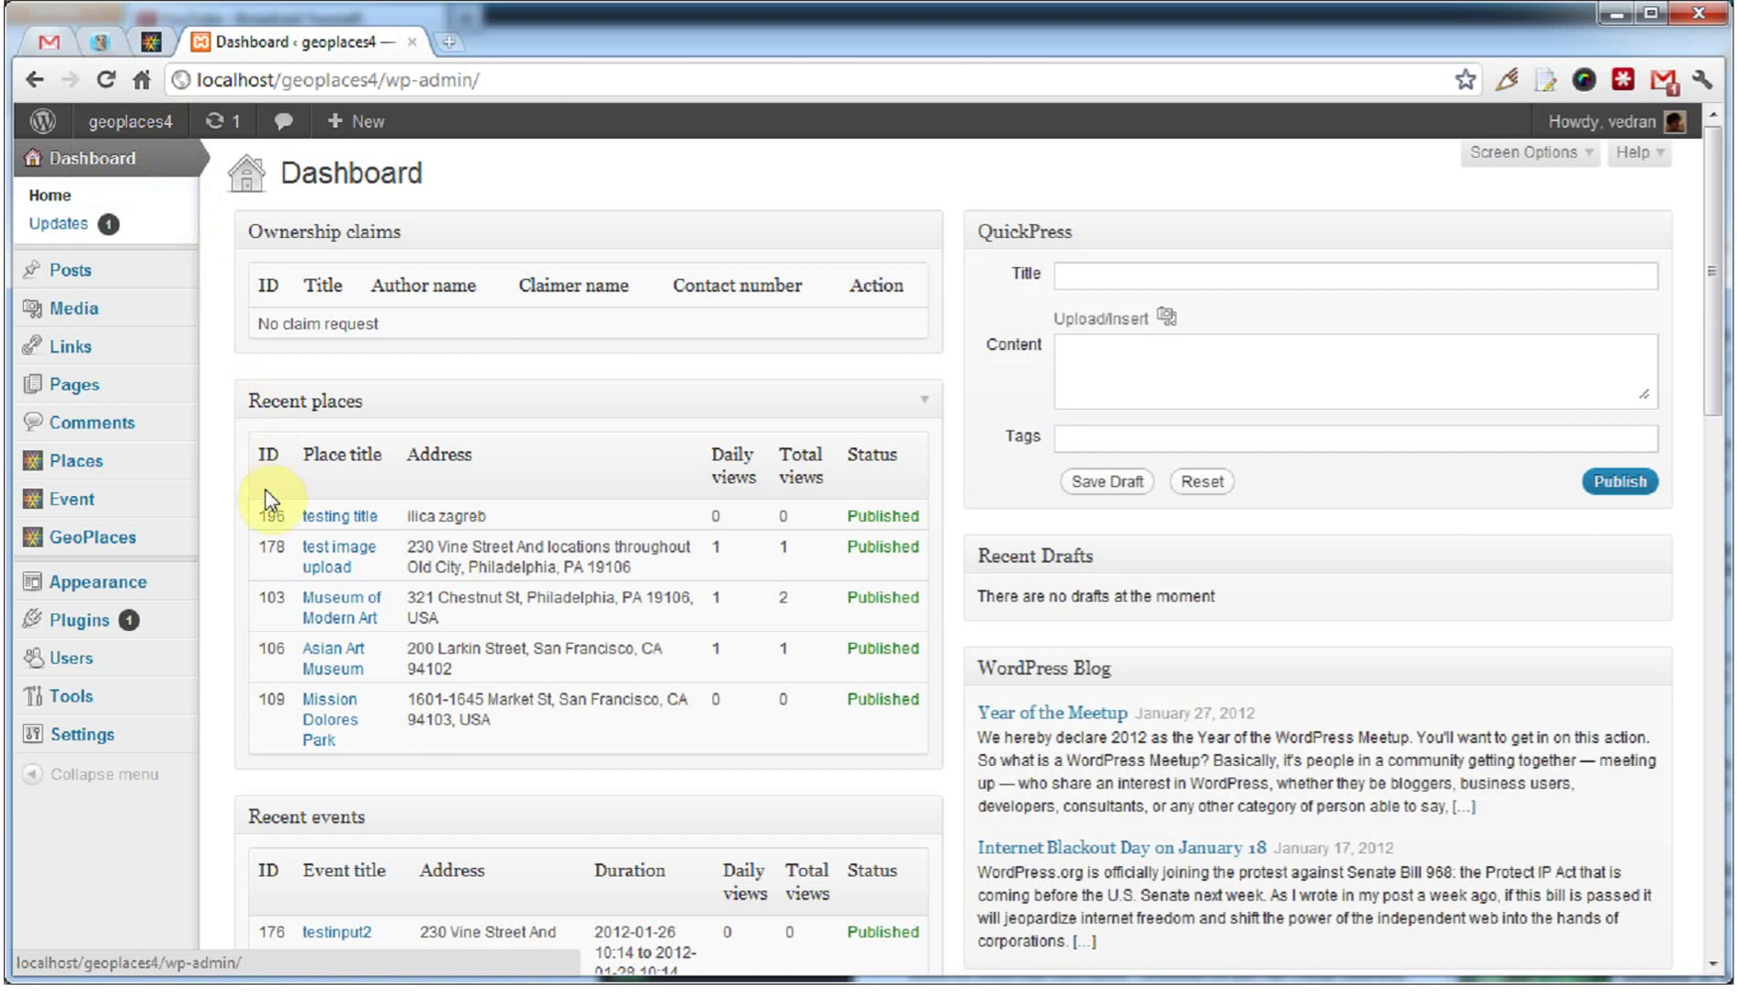
- Review the Advanced settings e-mail notification and message templates, then show Manage permissions
mouse_move(170, 537)
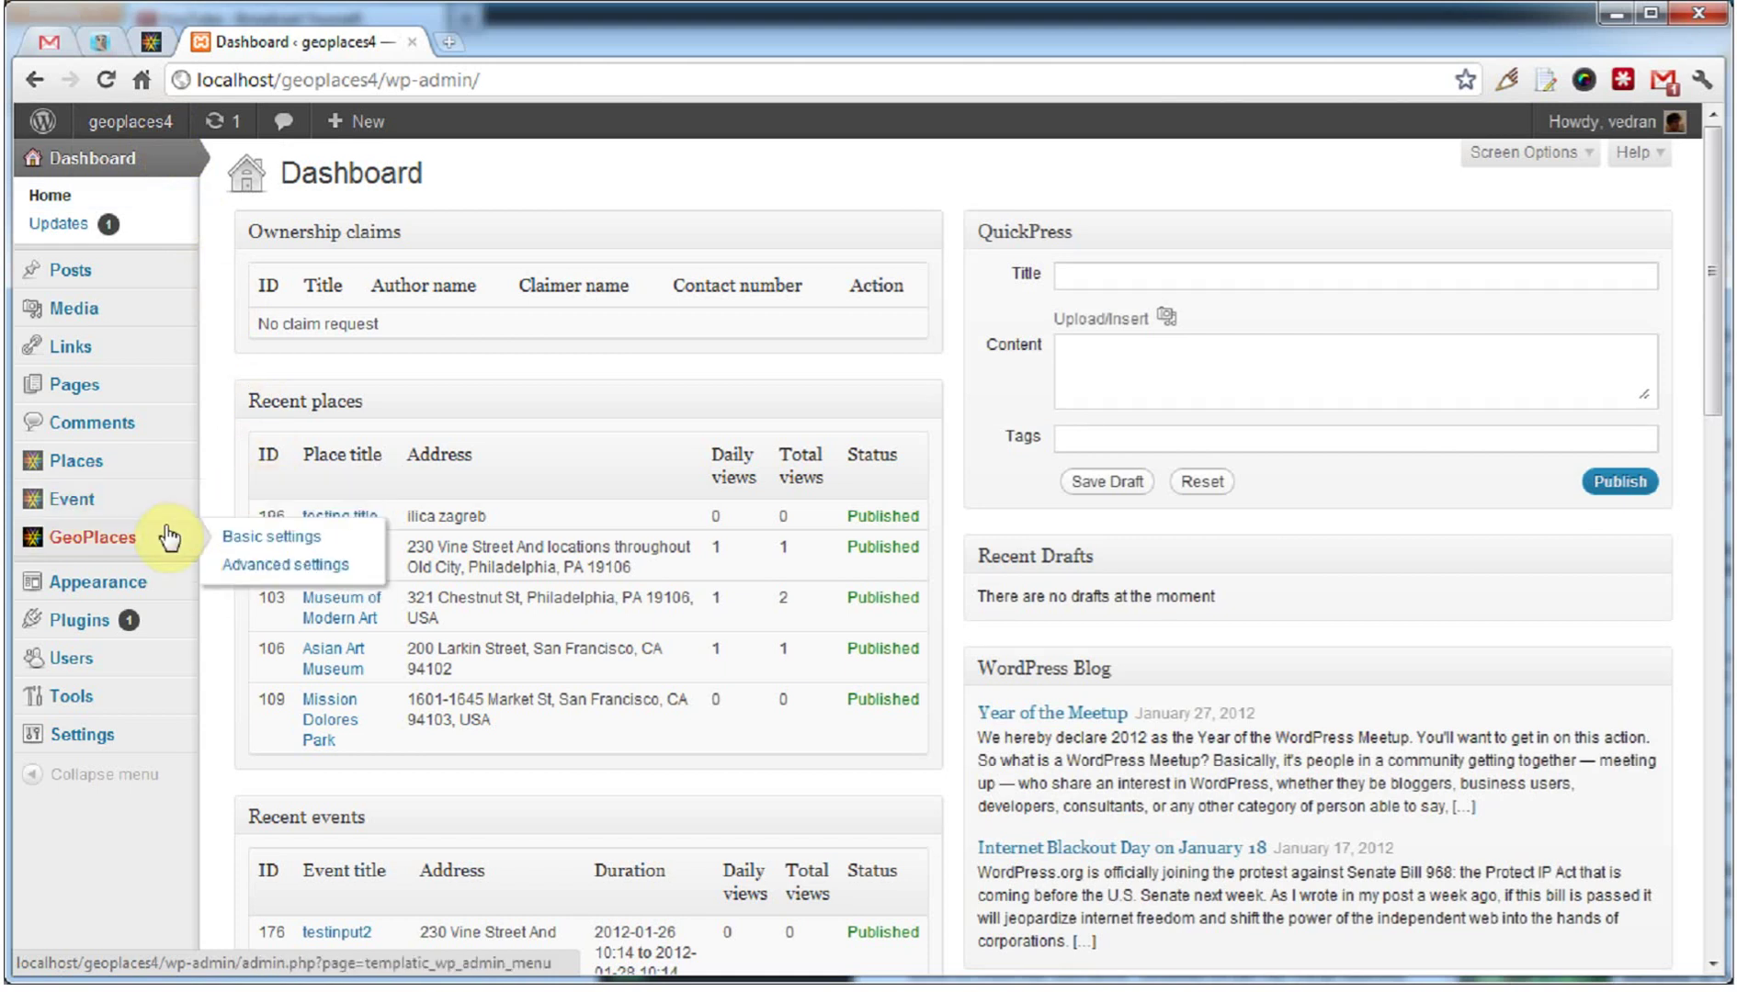
click(264, 564)
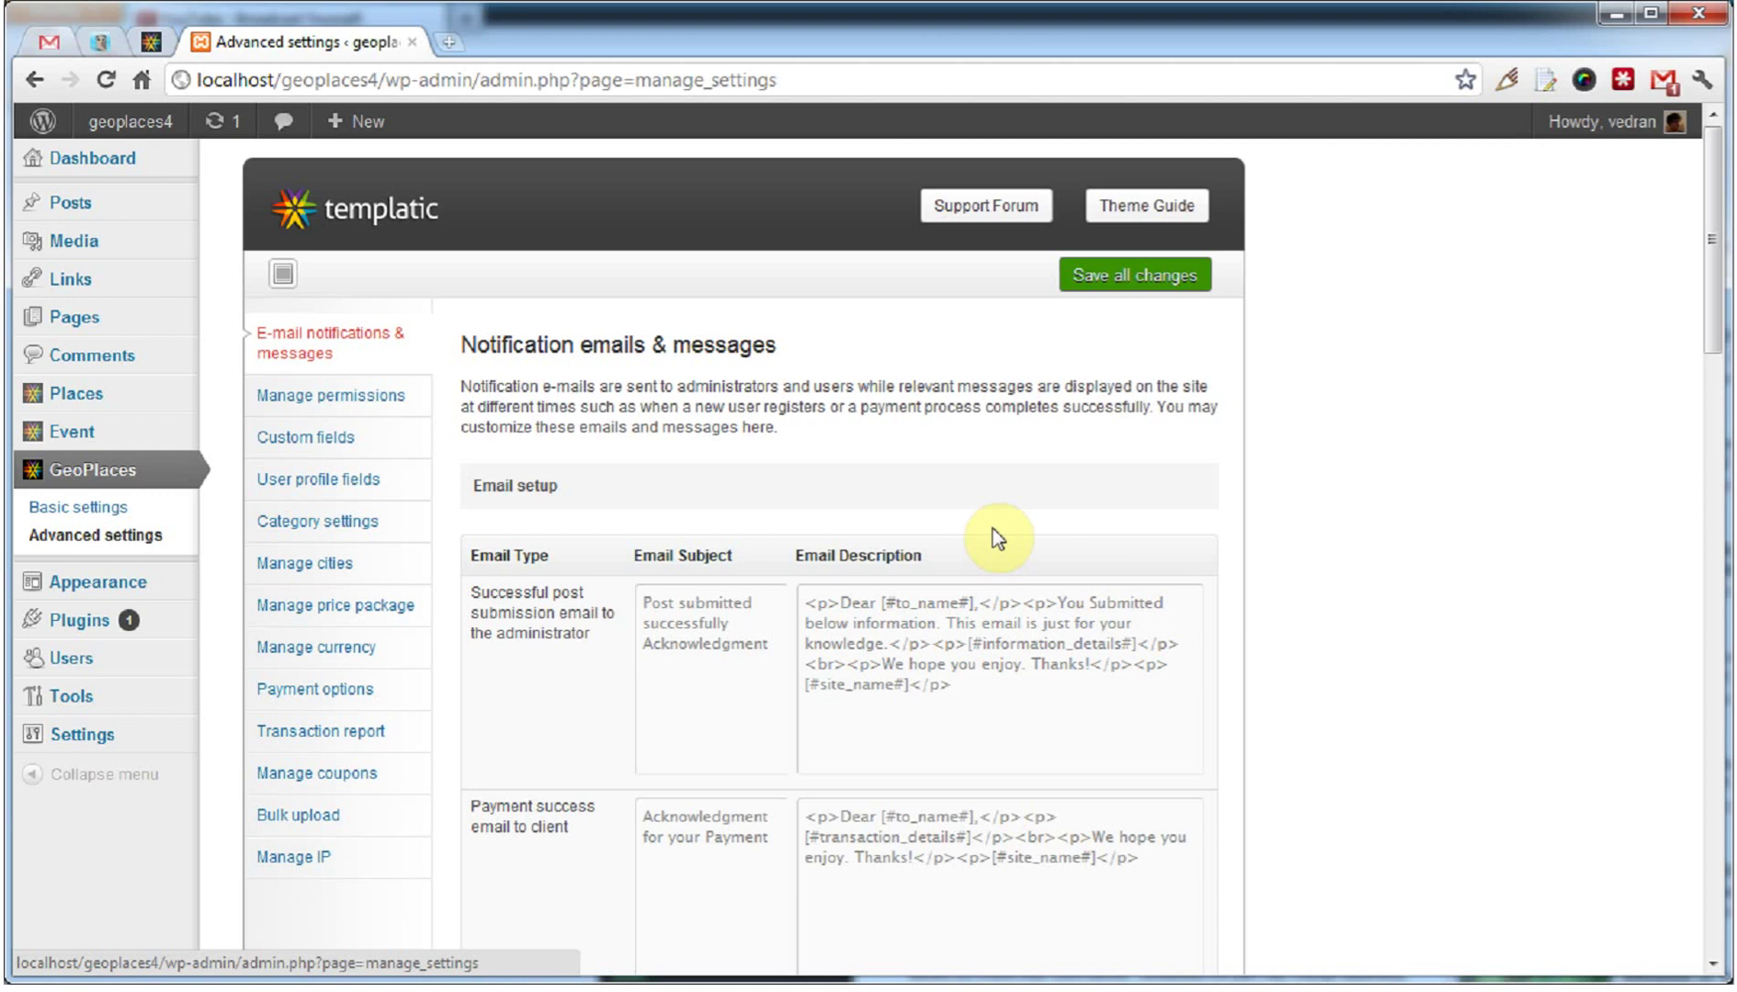
scroll(913, 588, down, 9)
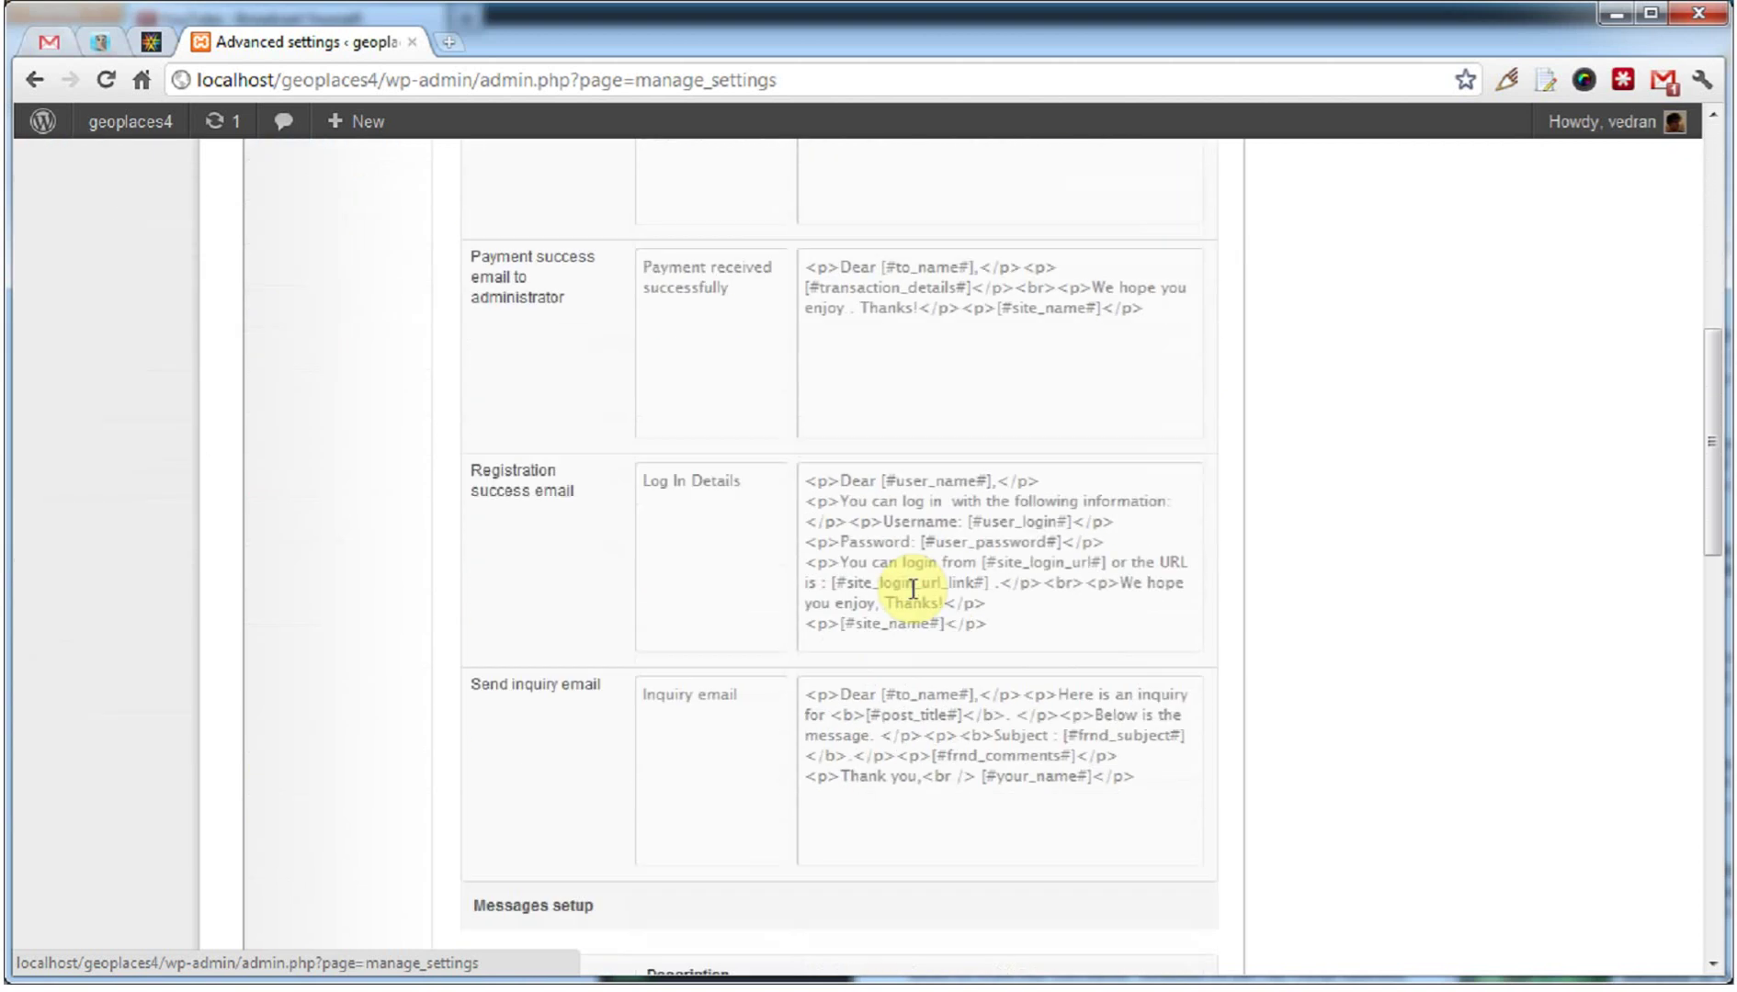
scroll(913, 588, down, 8)
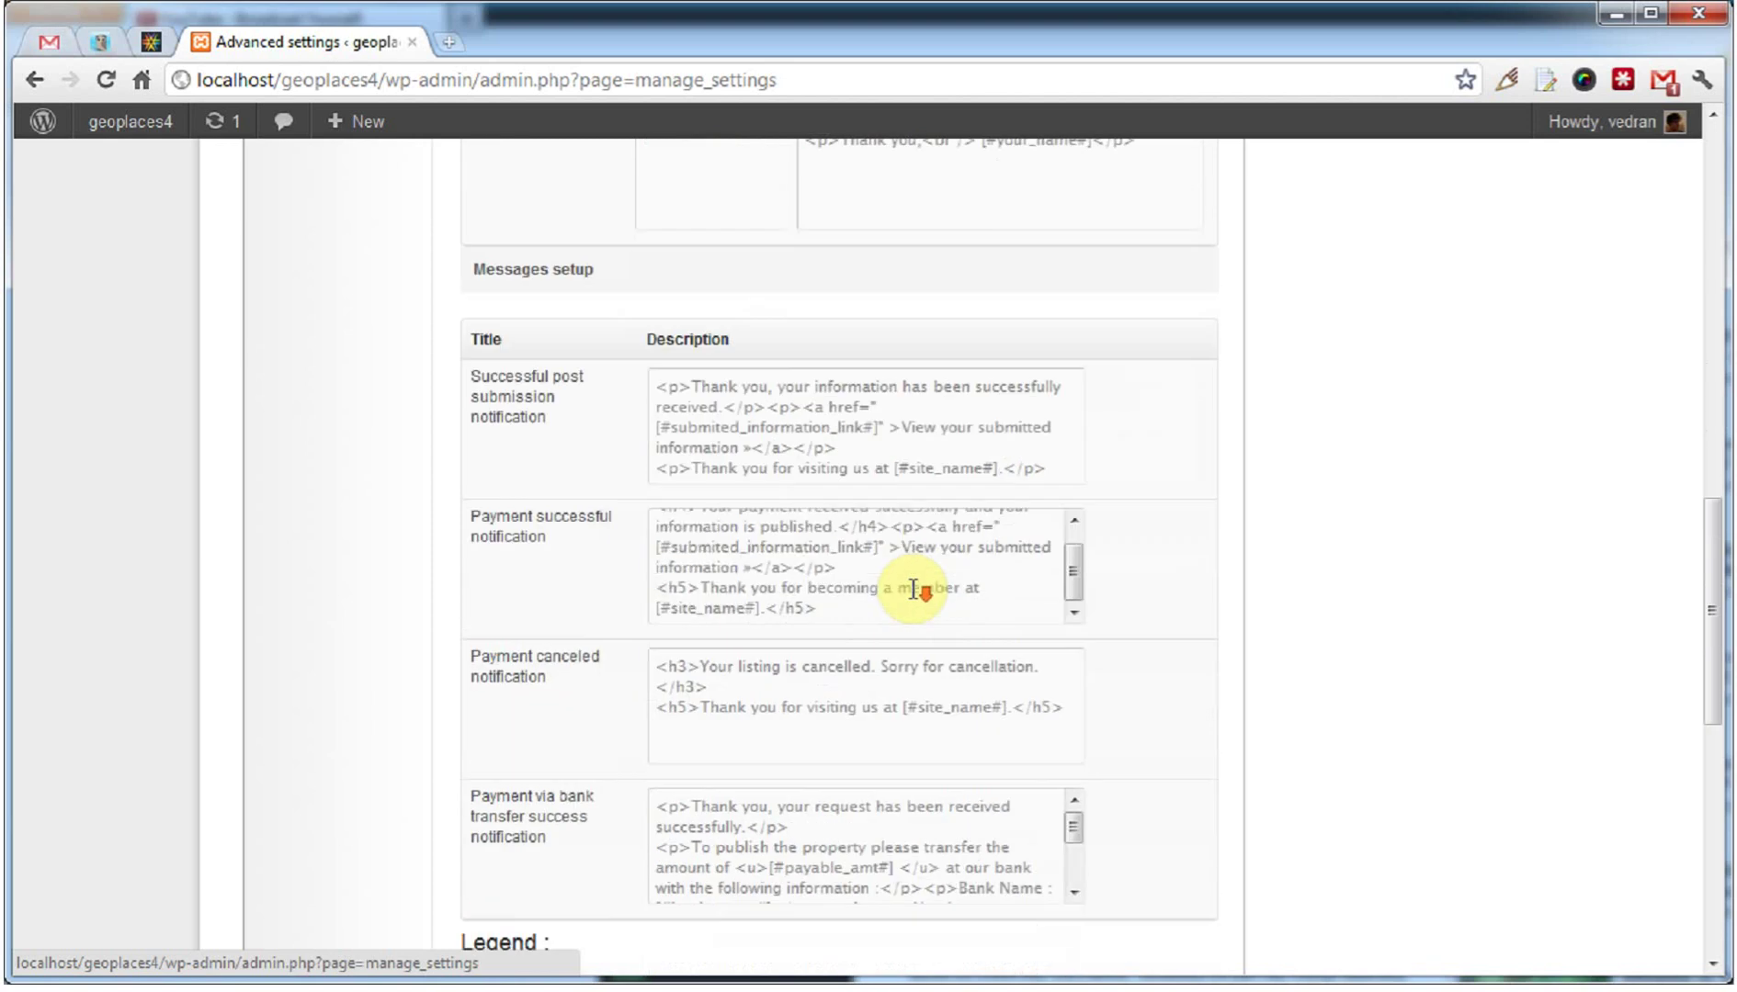
scroll(912, 588, down, 3)
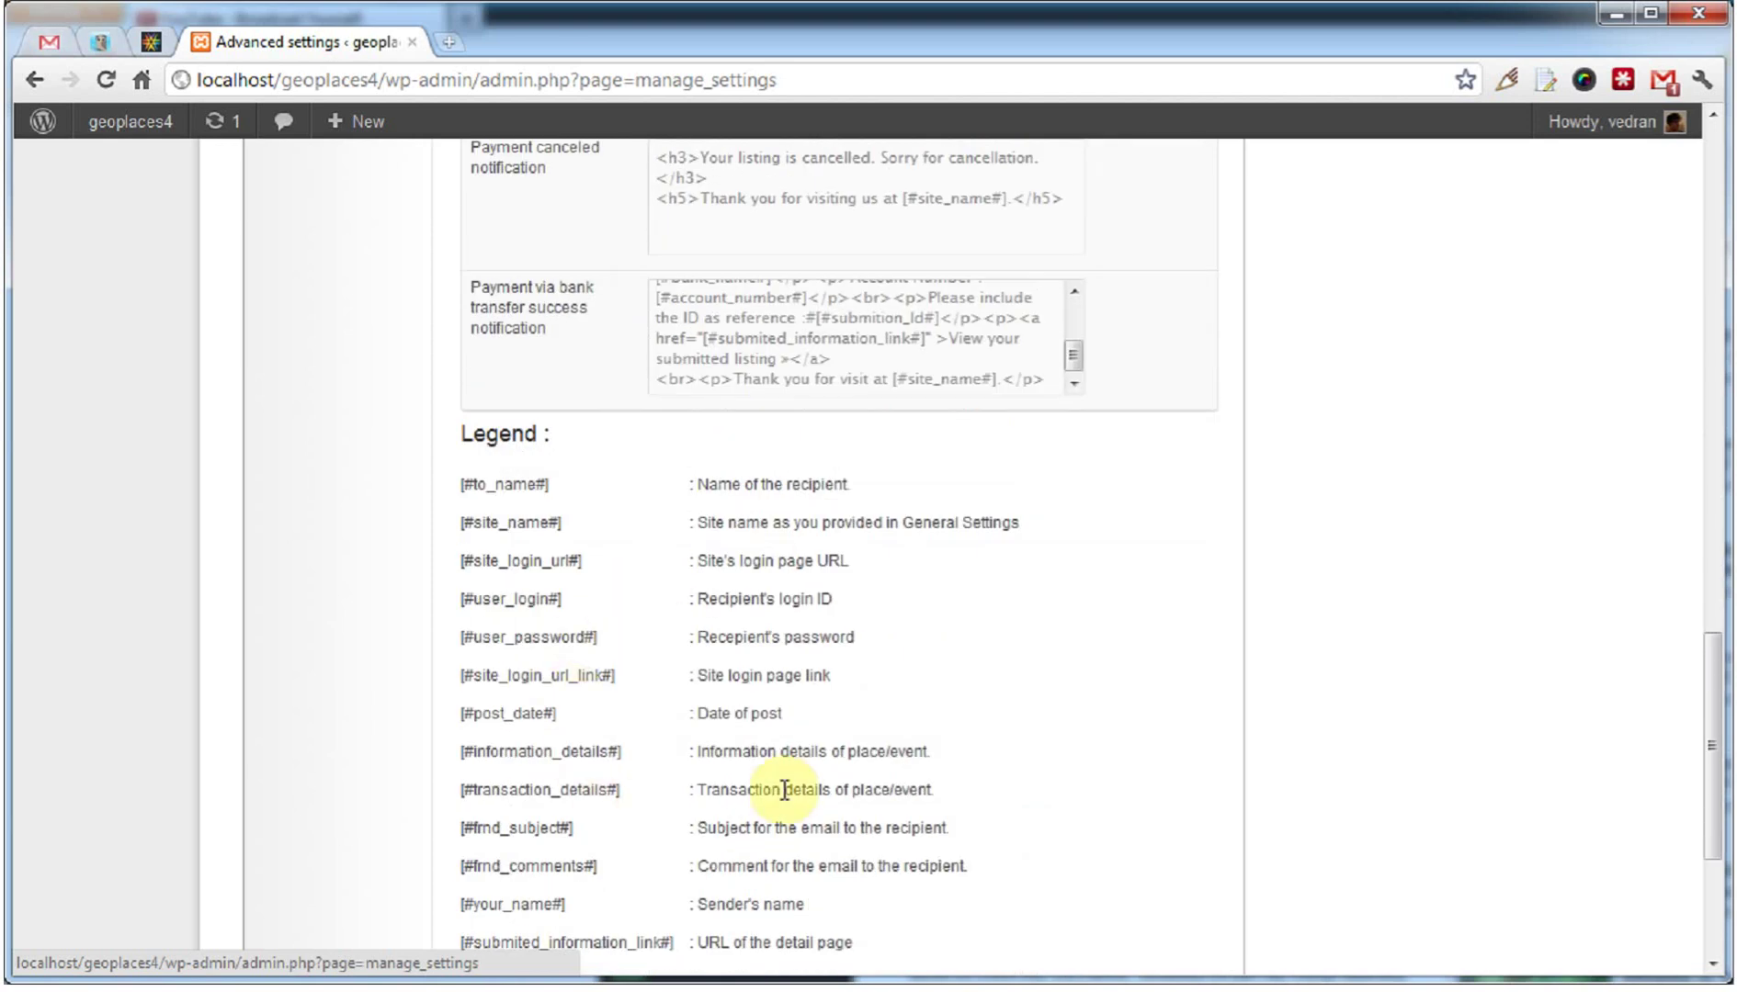
scroll(787, 795, down, 3)
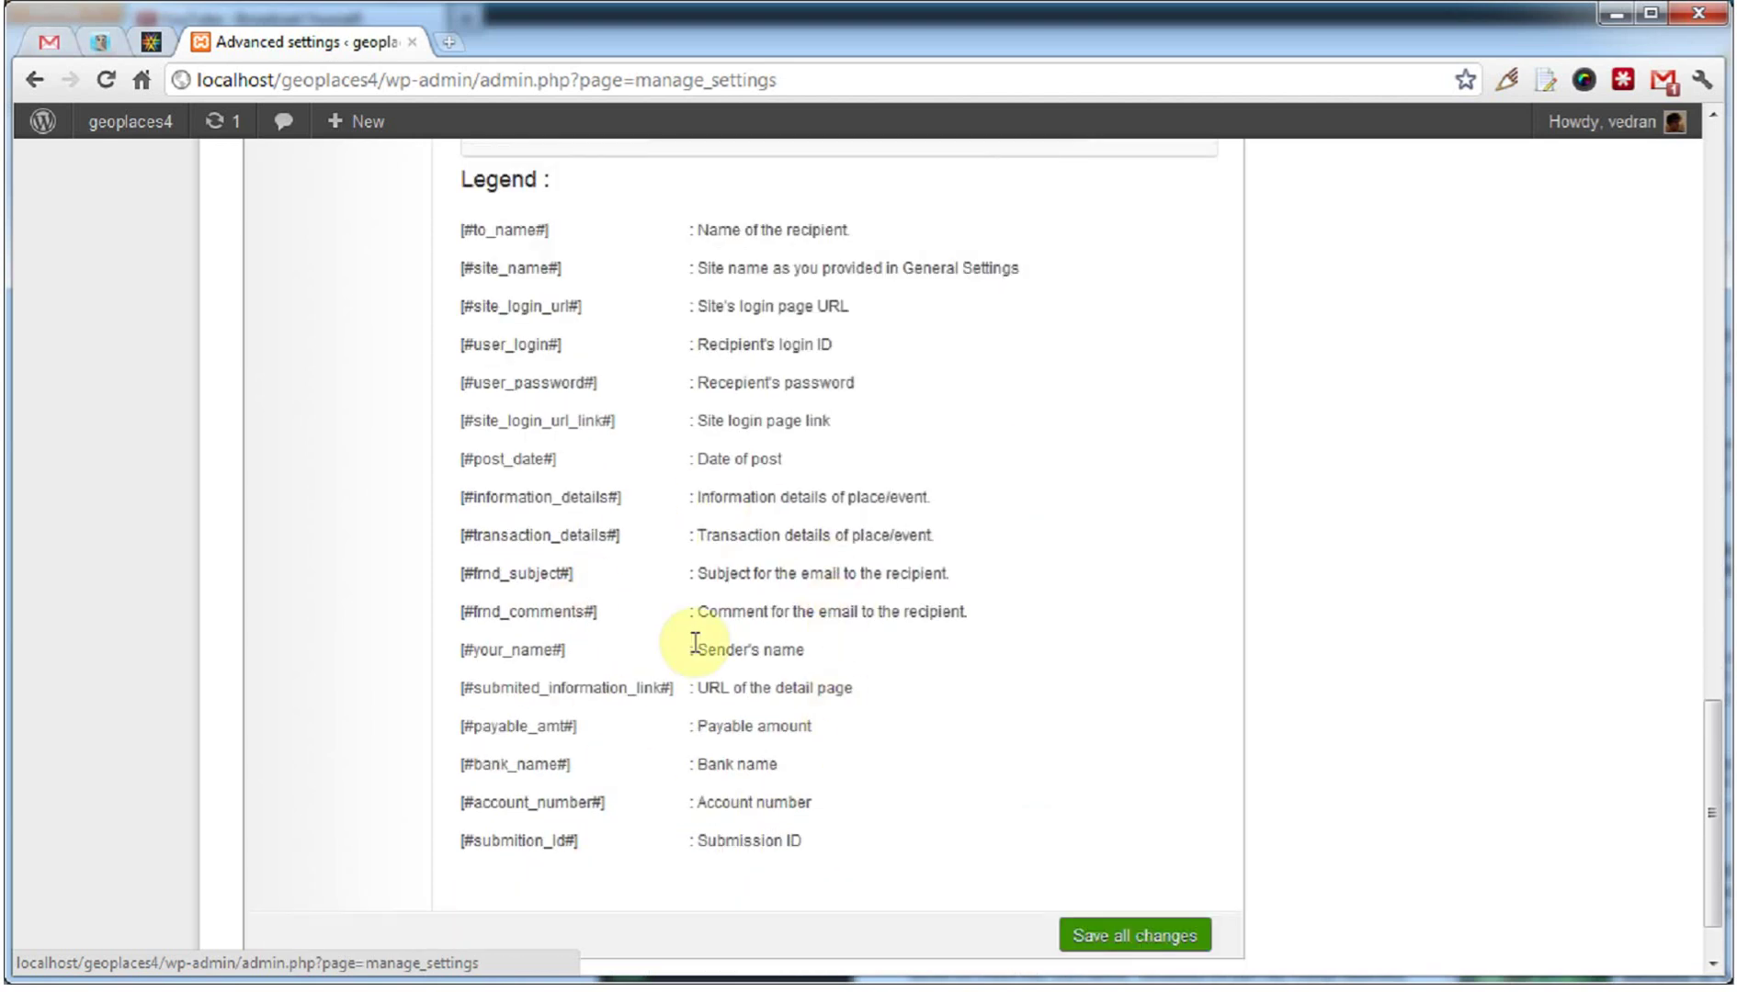
scroll(1002, 668, up, 10)
scroll(1001, 668, up, 10)
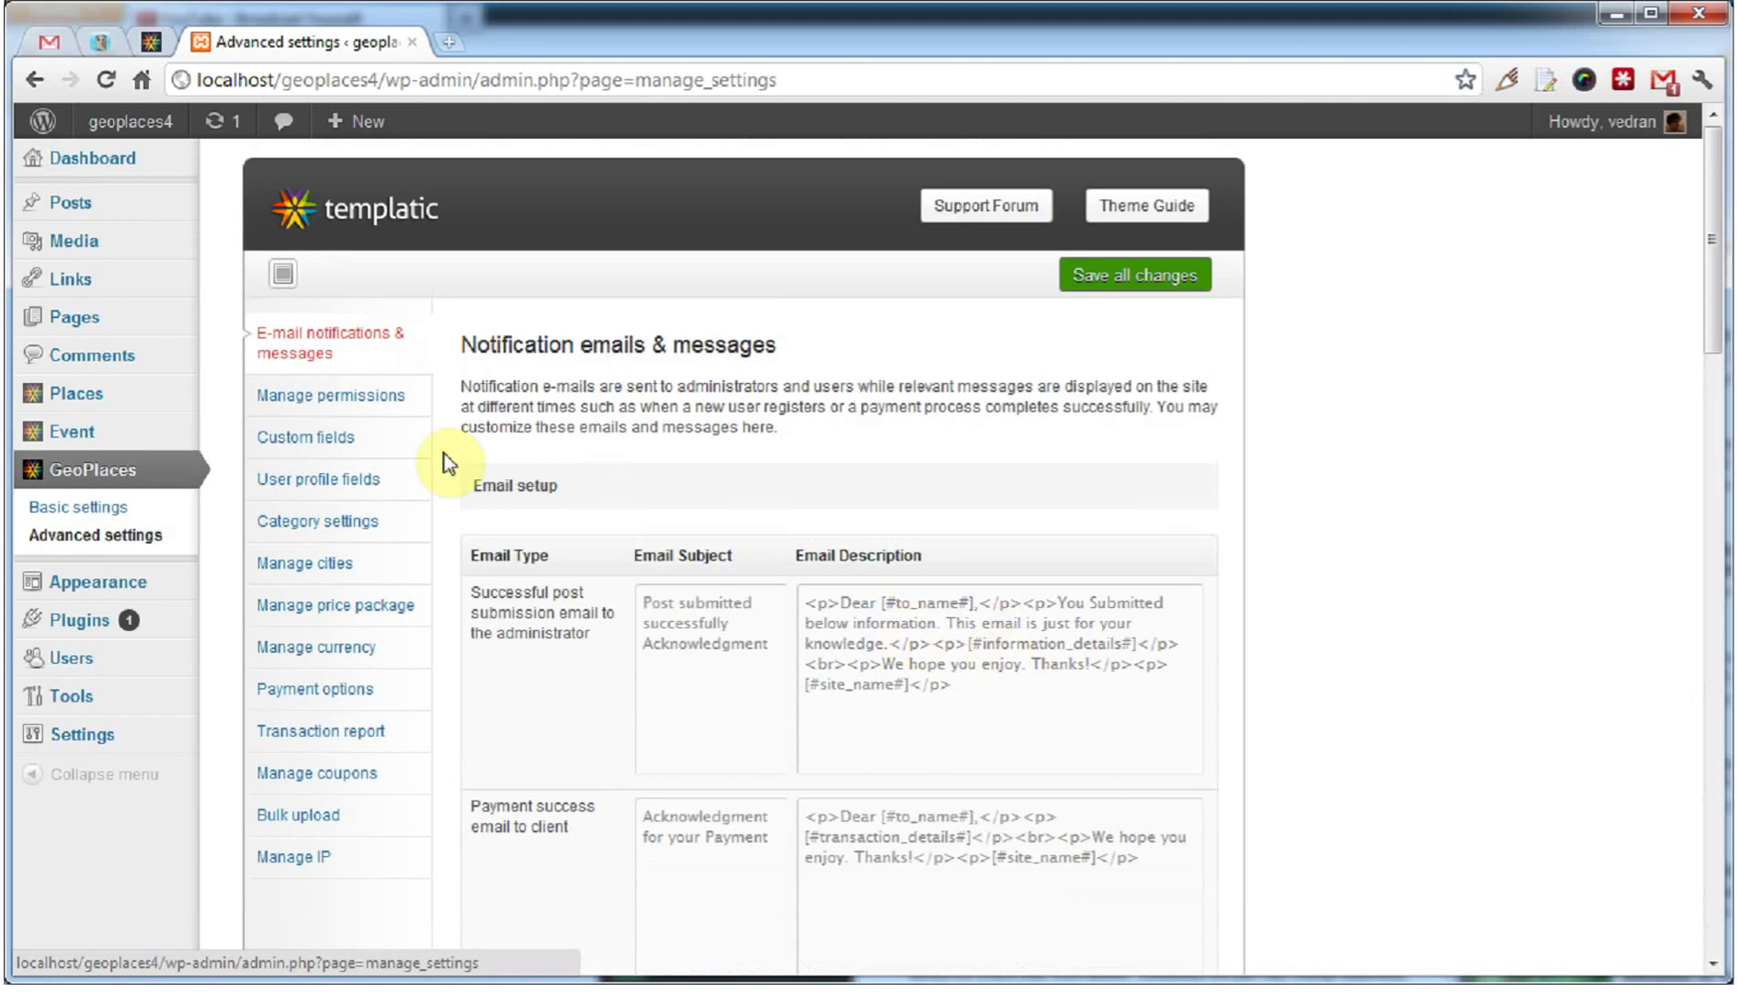
click(384, 416)
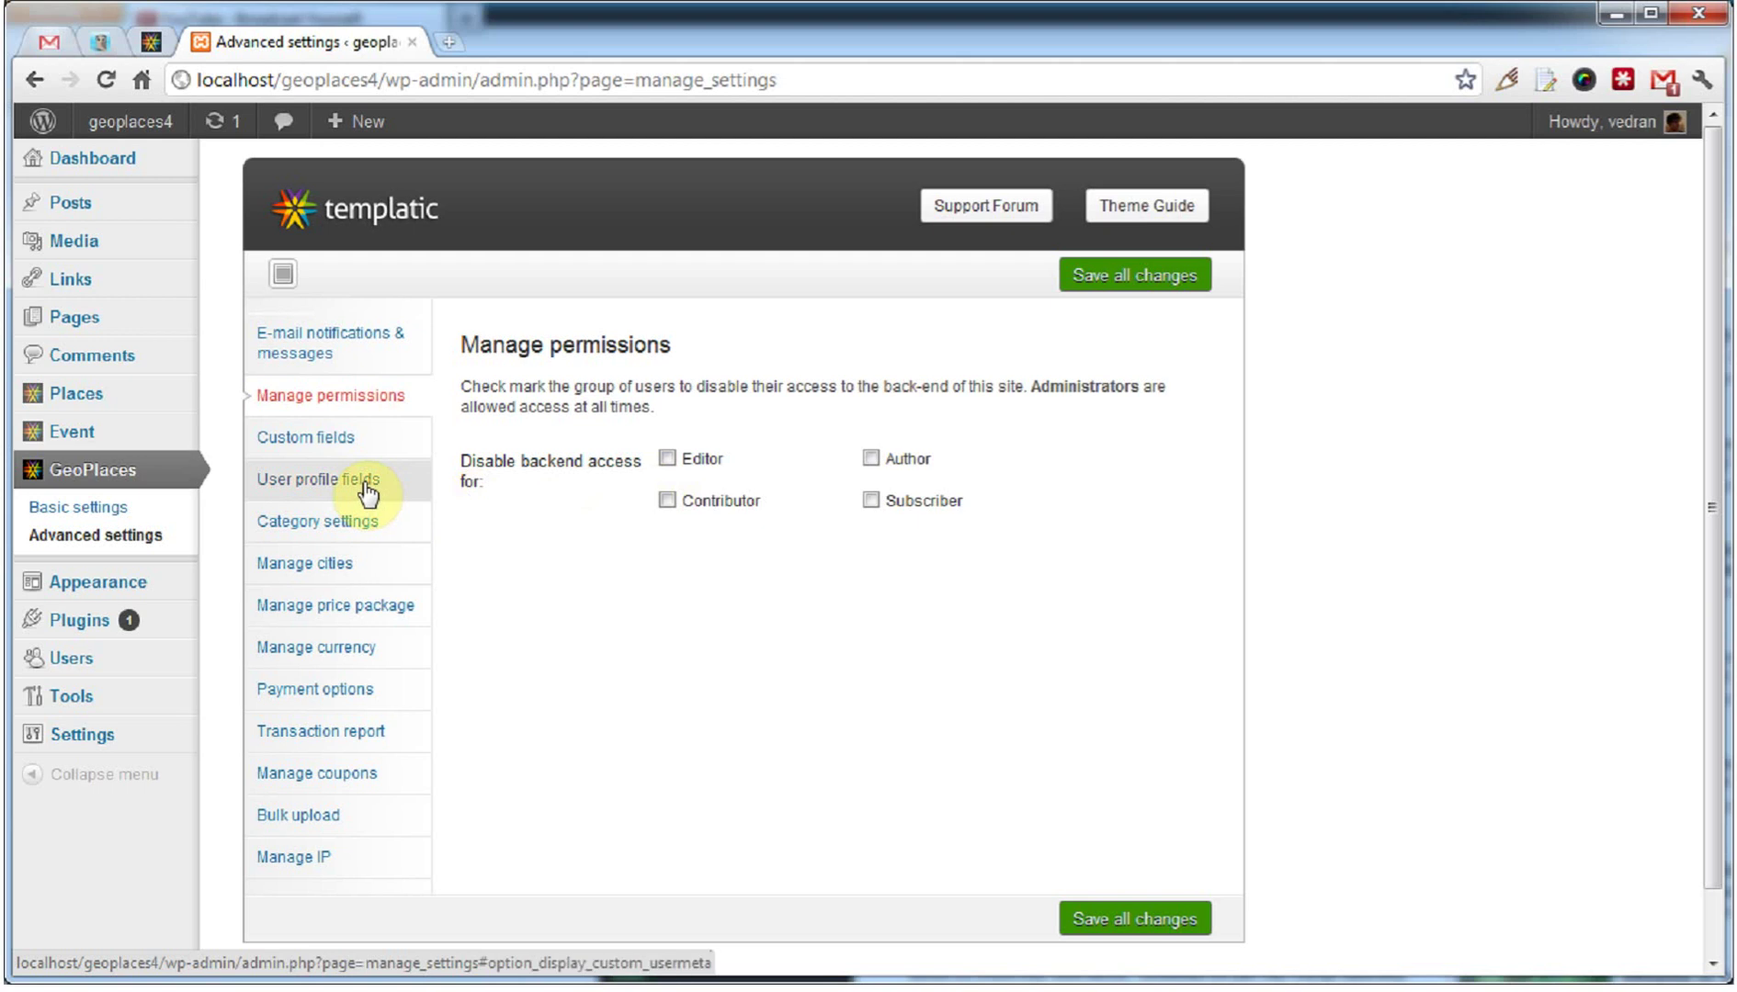
- Switch to Custom fields and scroll through fields like Event Title, Address and Phone
click(376, 448)
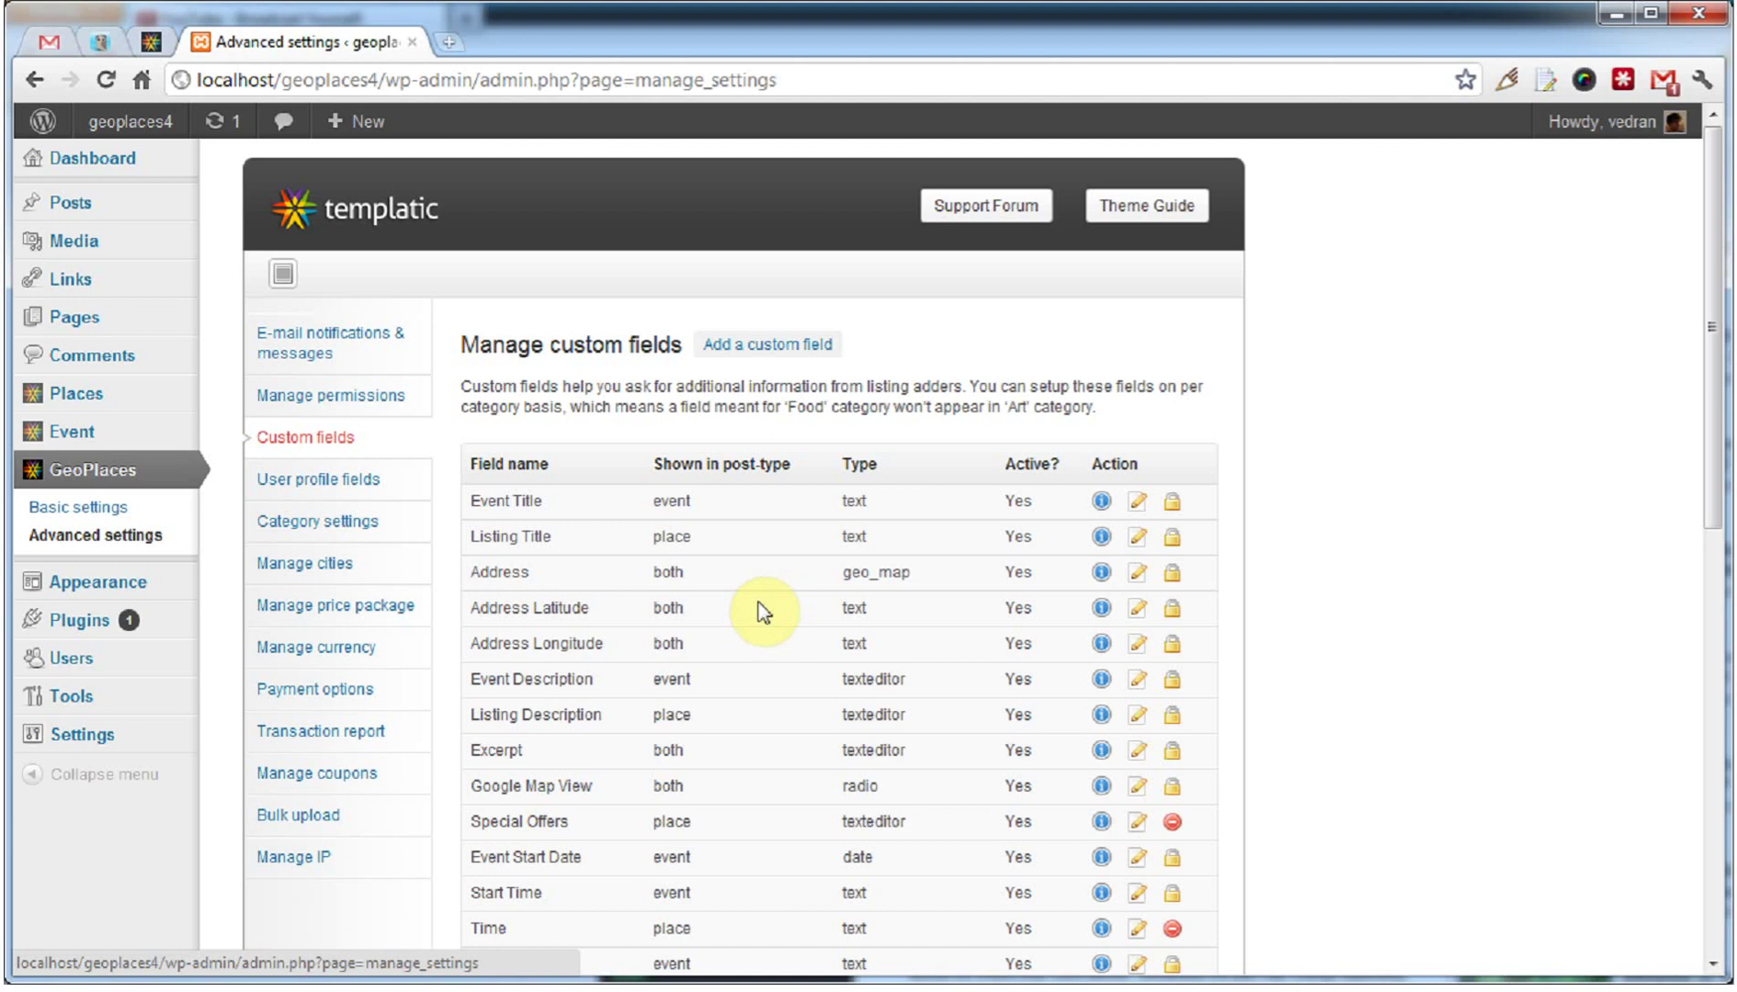
scroll(775, 608, down, 1)
scroll(775, 609, down, 1)
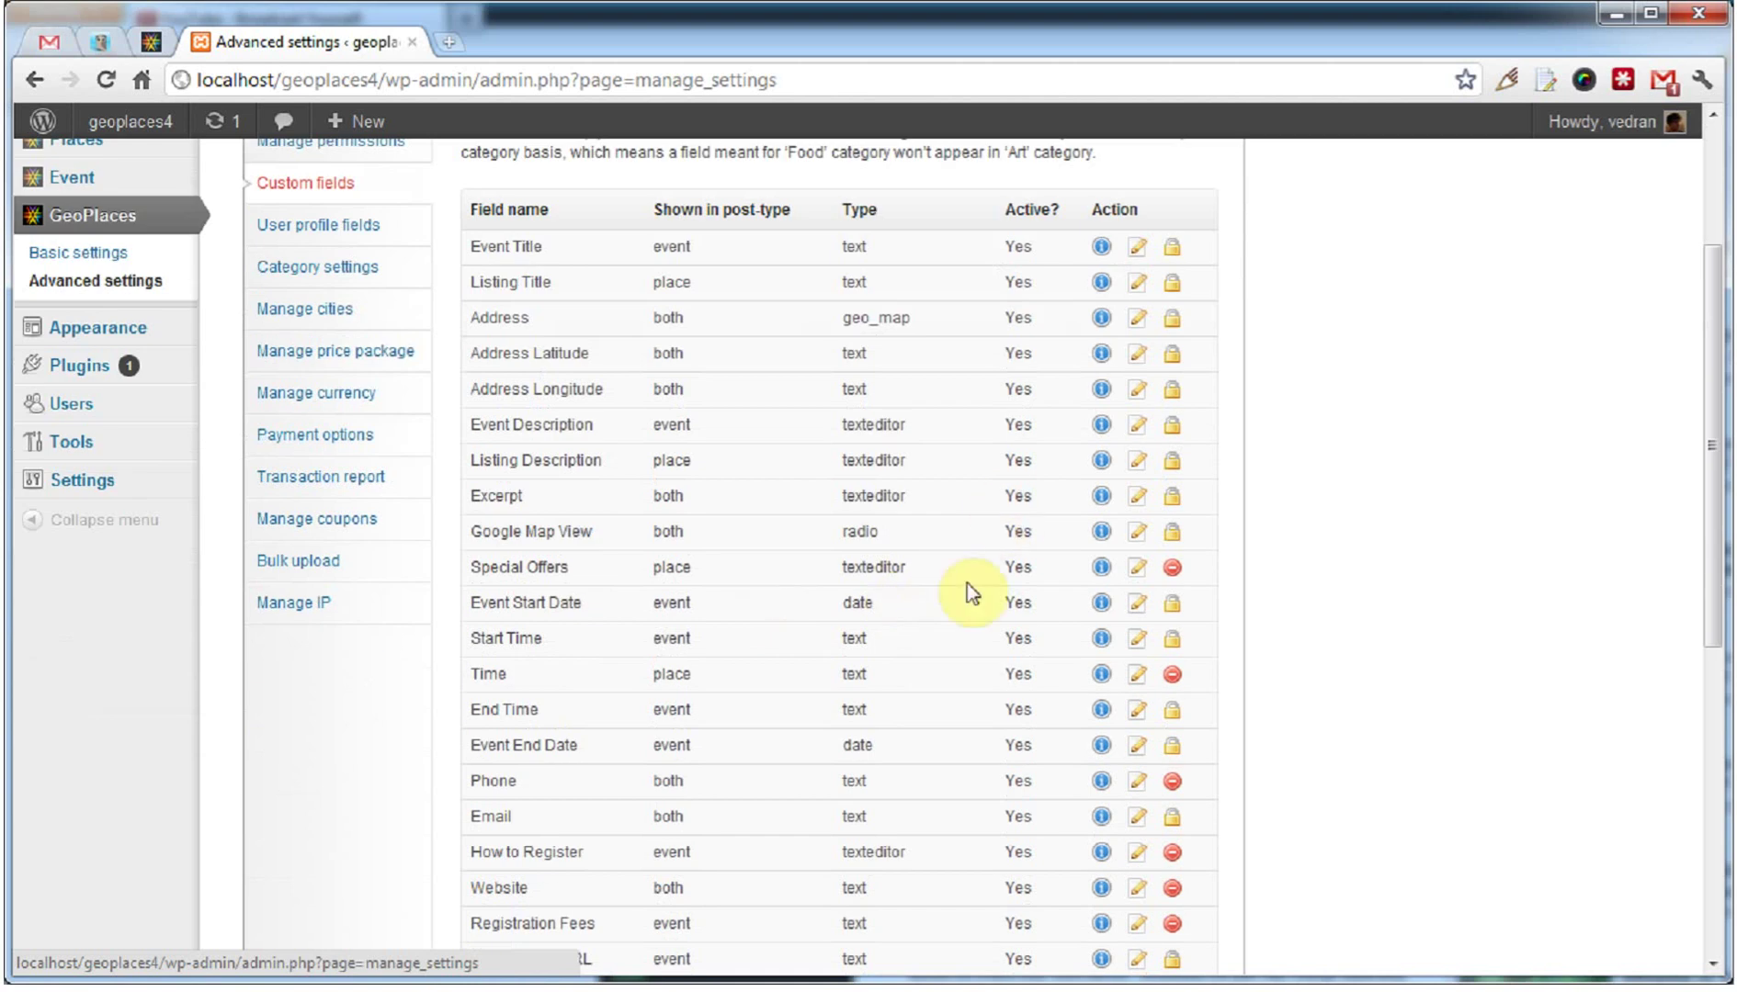
mouse_move(1177, 762)
click(1159, 716)
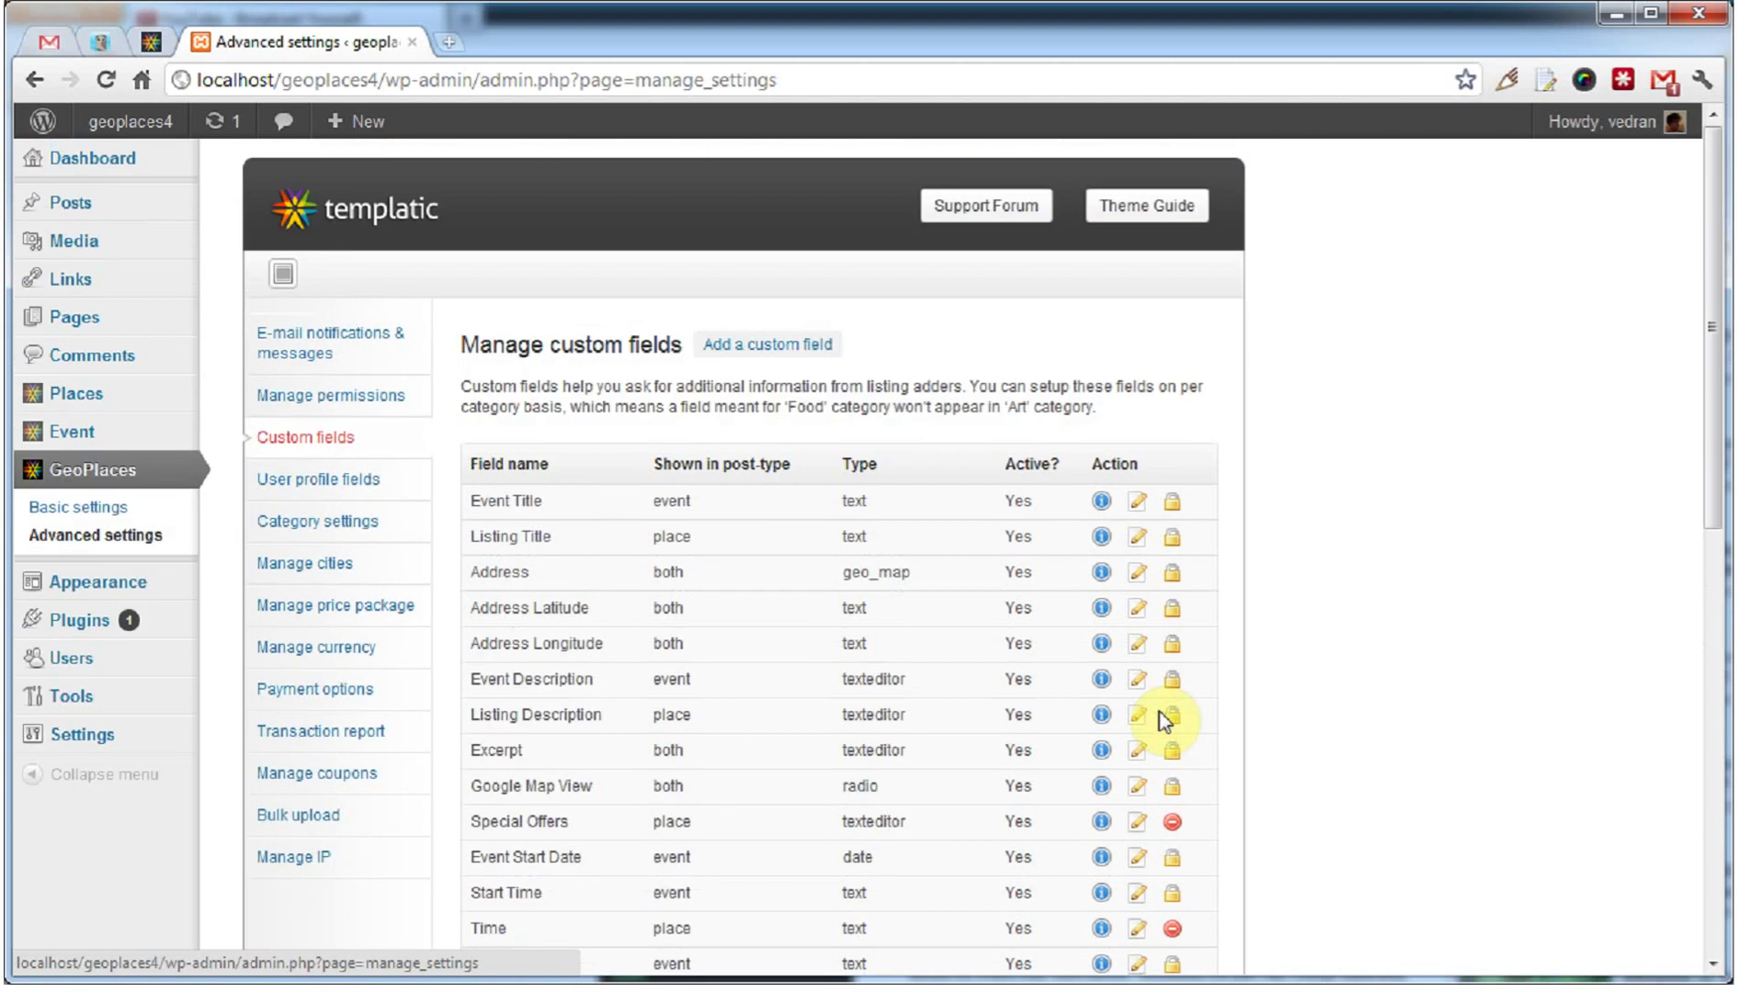
- Start a new custom field, checking its post-type options and keeping 'Is search?' enabled
click(800, 347)
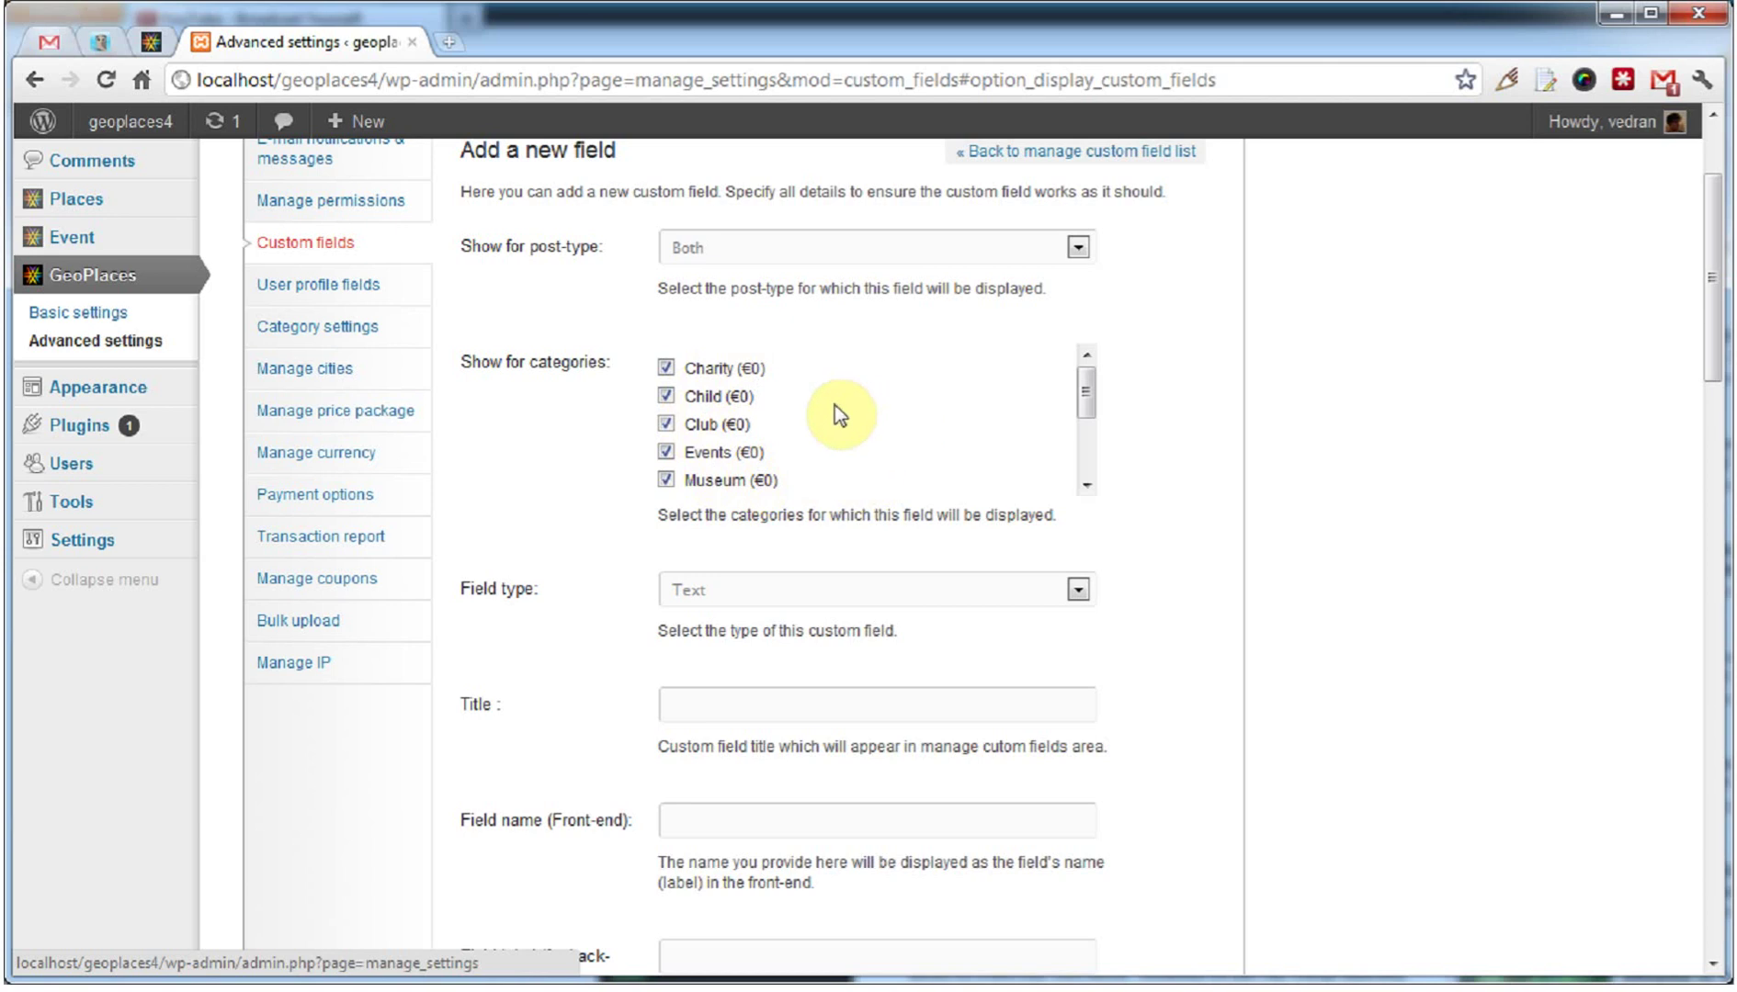
click(853, 257)
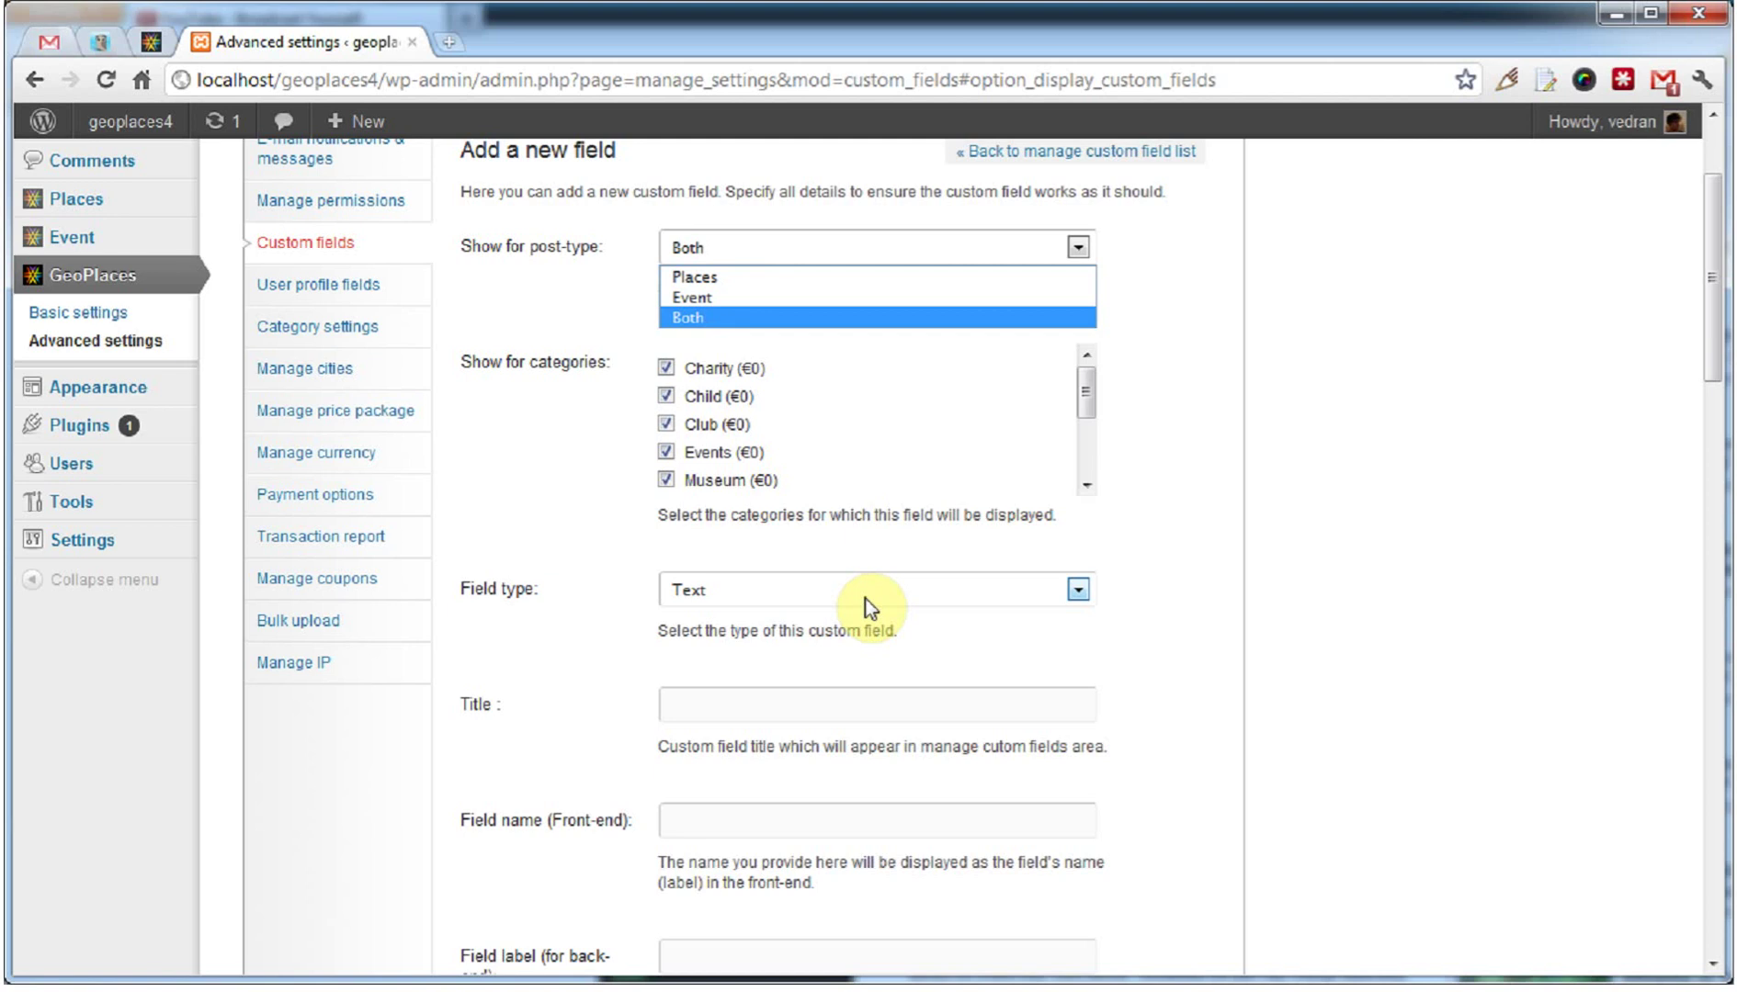
scroll(888, 632, down, 5)
scroll(891, 640, down, 9)
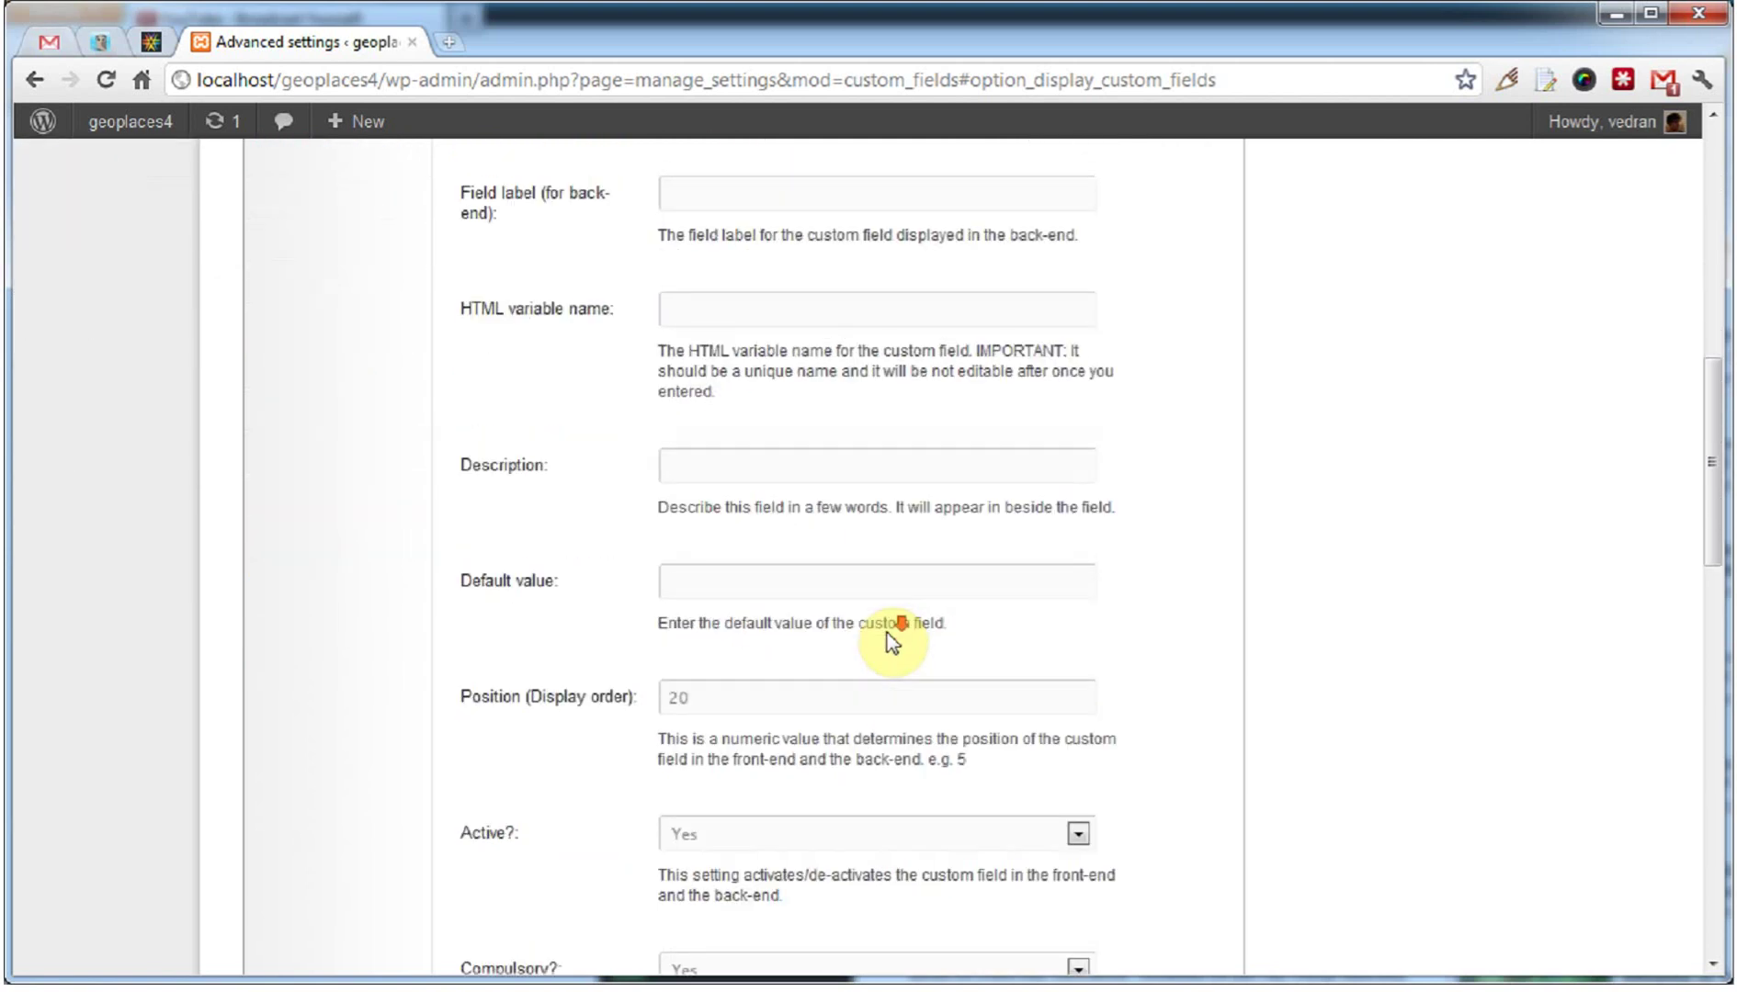
scroll(891, 643, down, 1)
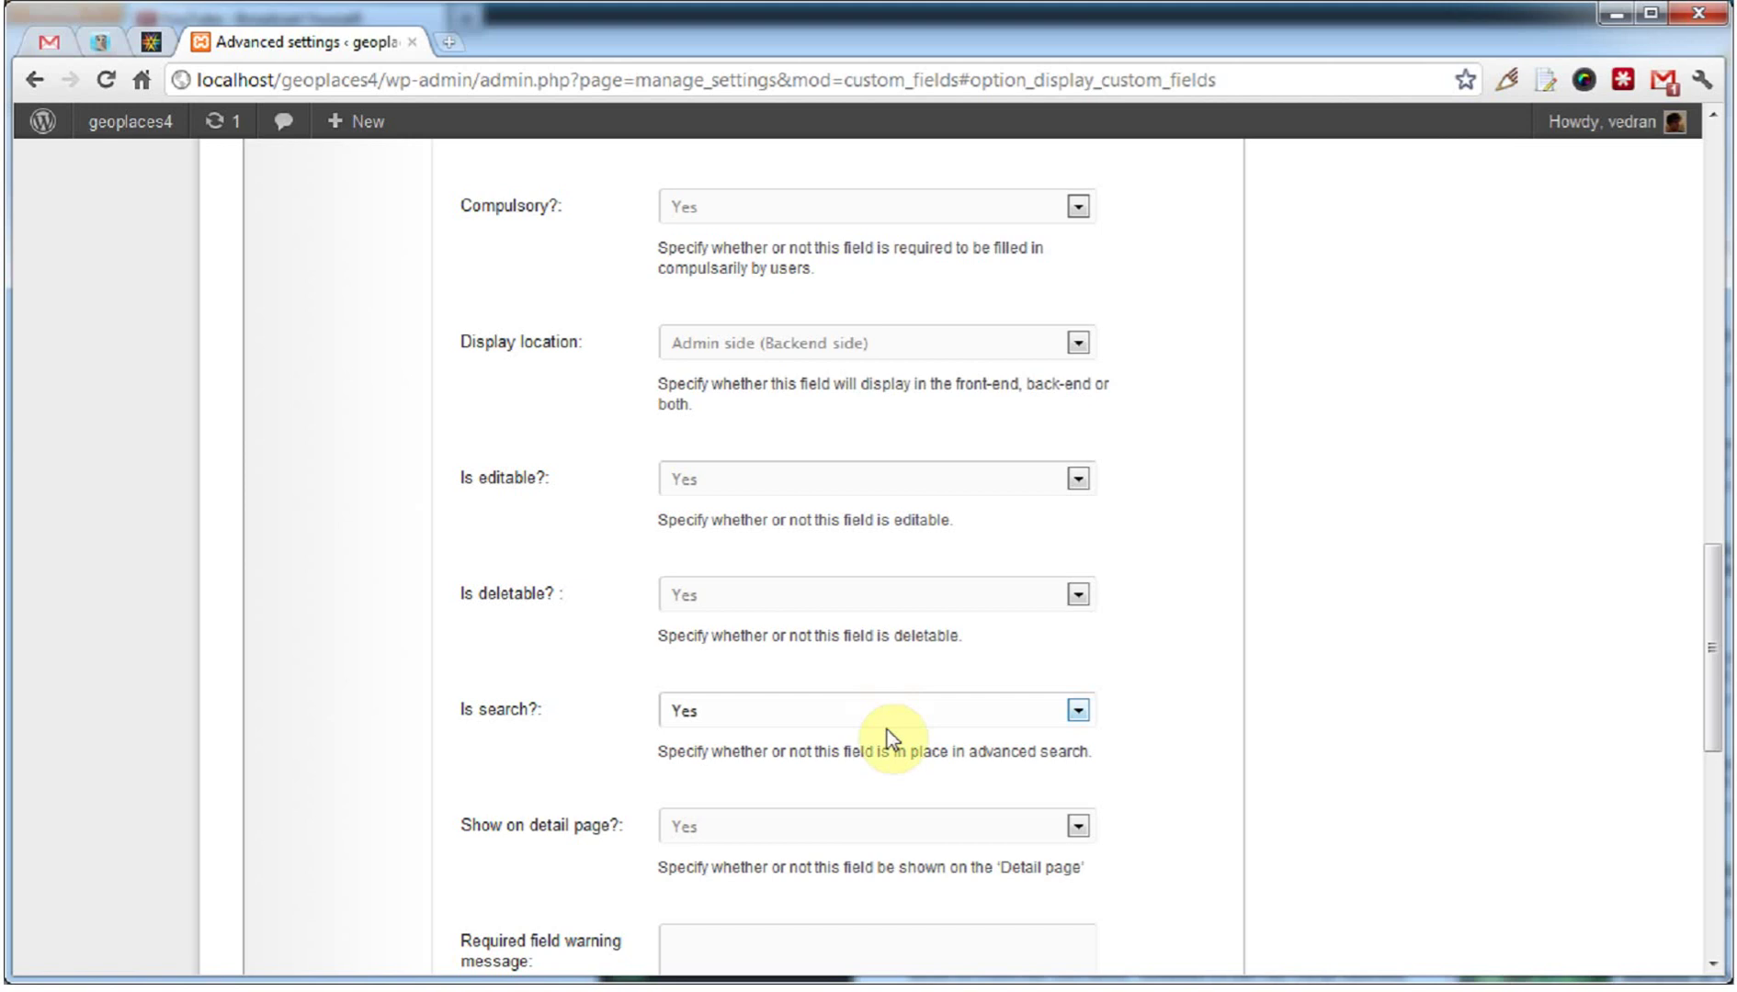
click(901, 716)
click(1059, 710)
scroll(1059, 709, down, 1)
scroll(951, 685, up, 18)
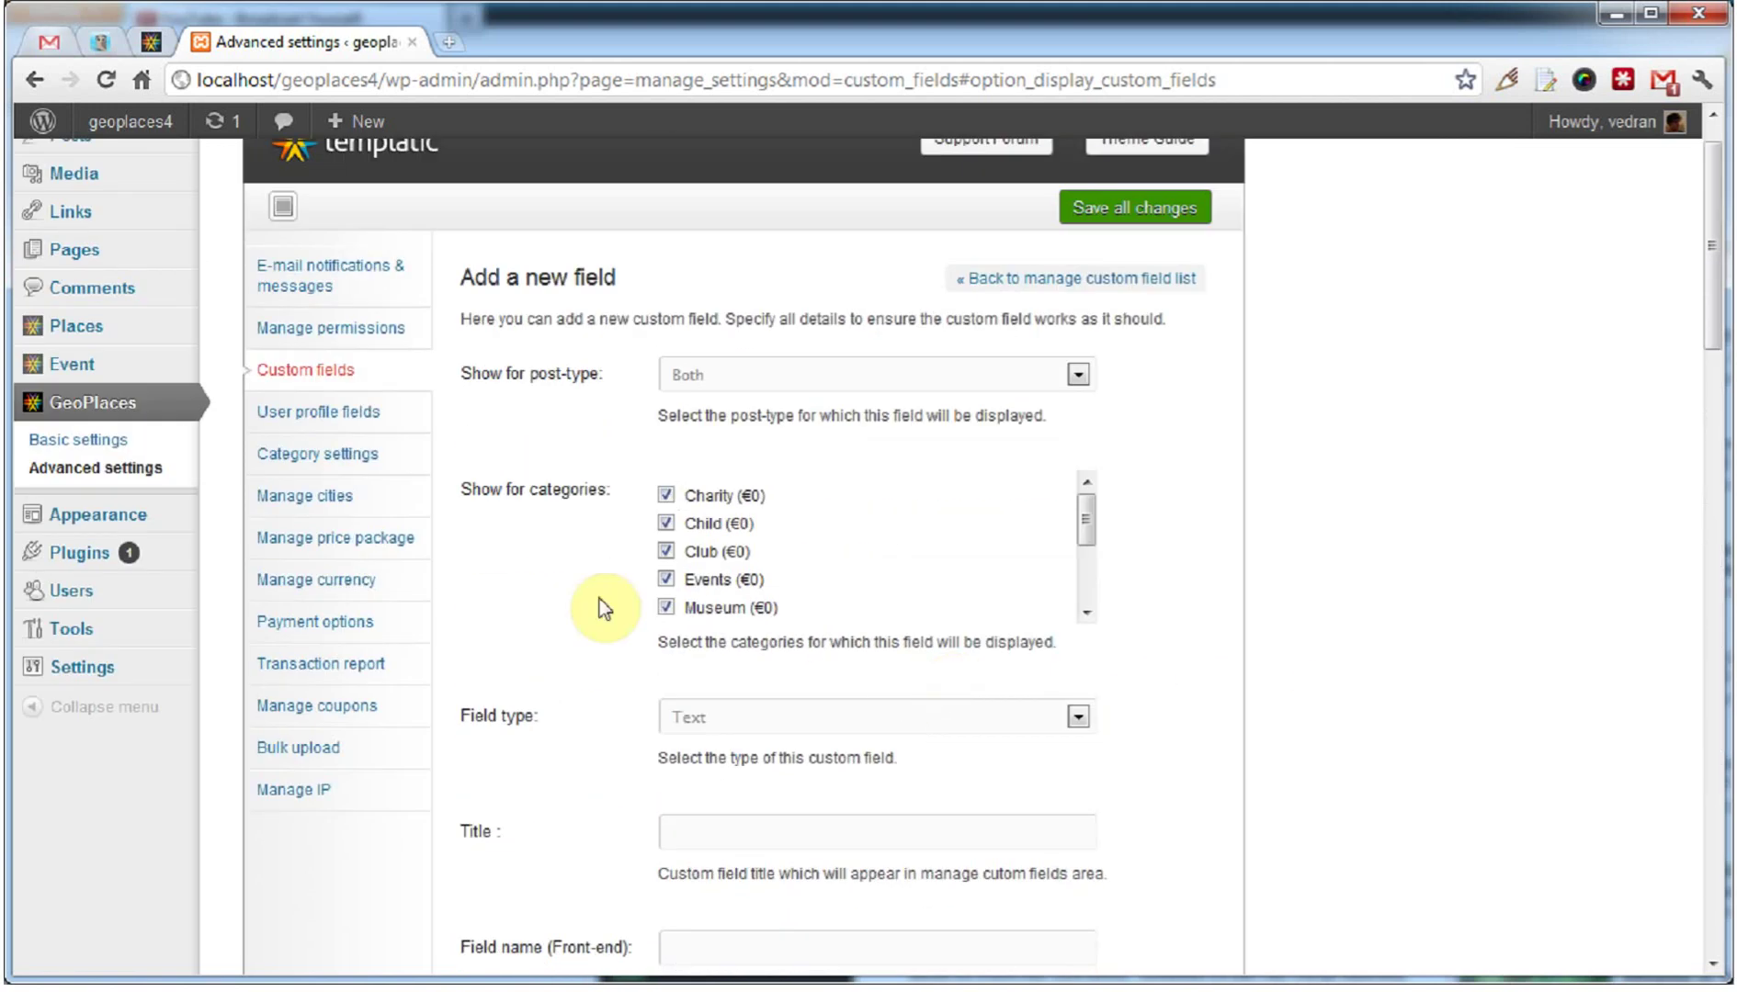
- Open Category settings and make the Places row's 0 € price and icon editable
click(395, 418)
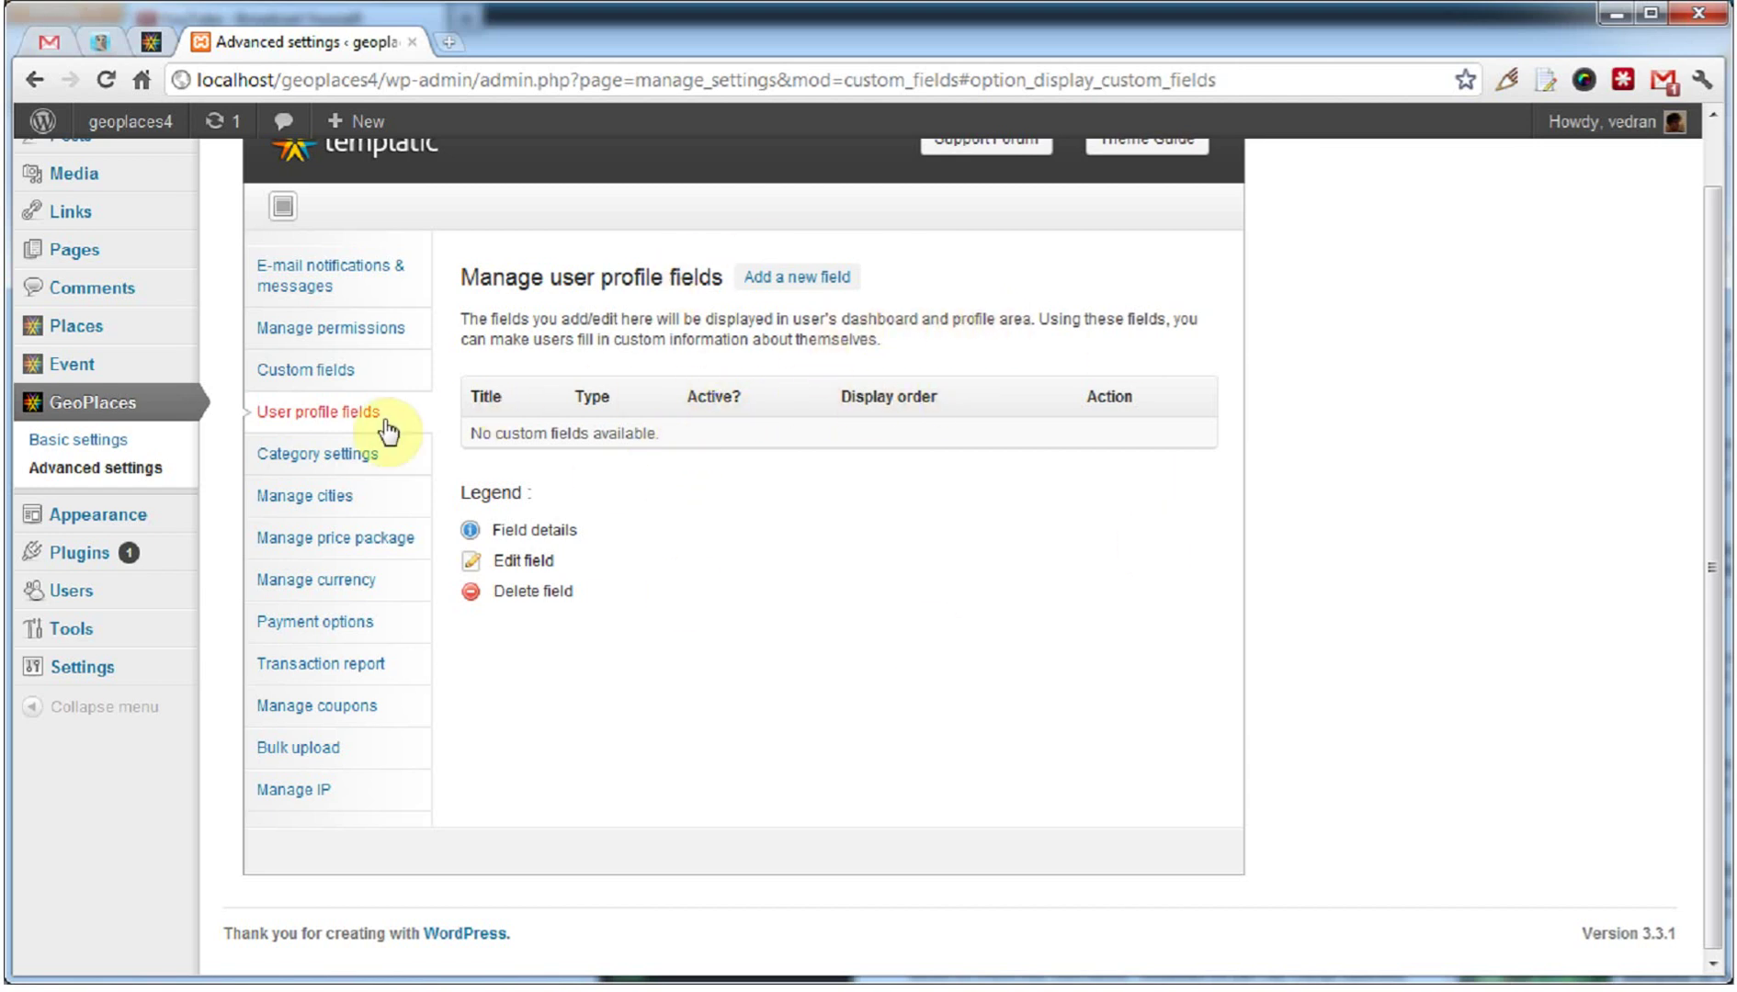
click(354, 451)
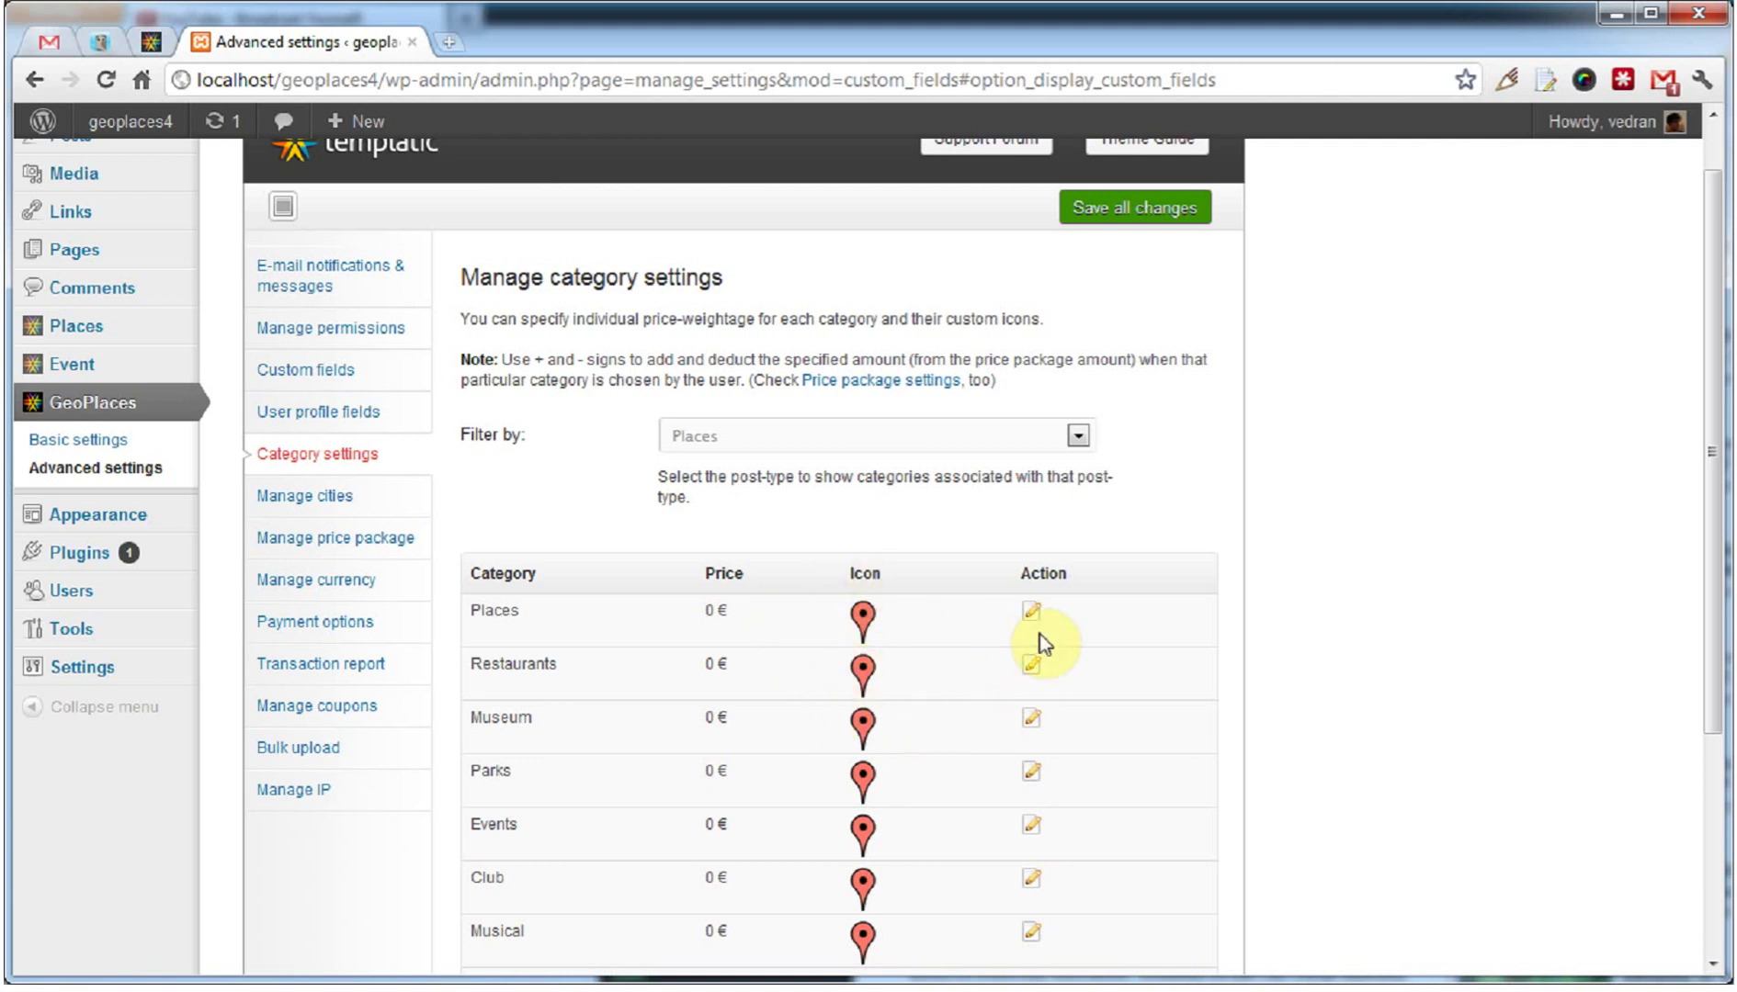
scroll(1037, 634, down, 1)
click(1031, 485)
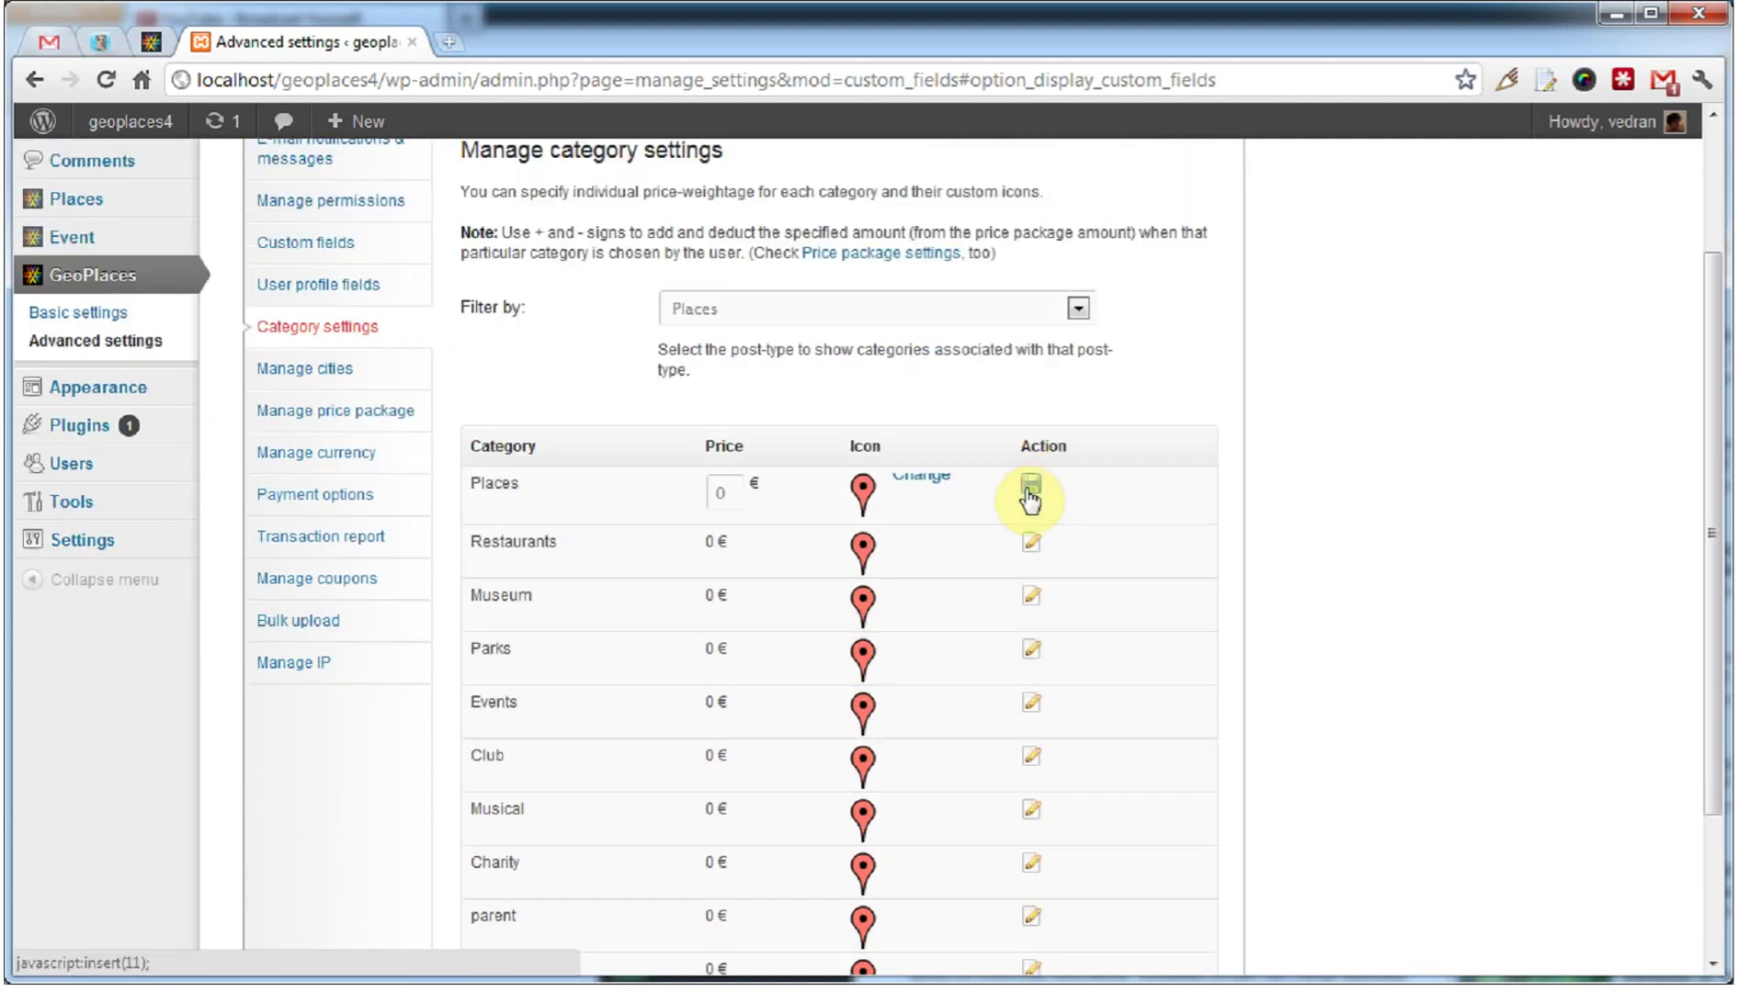
scroll(576, 529, up, 1)
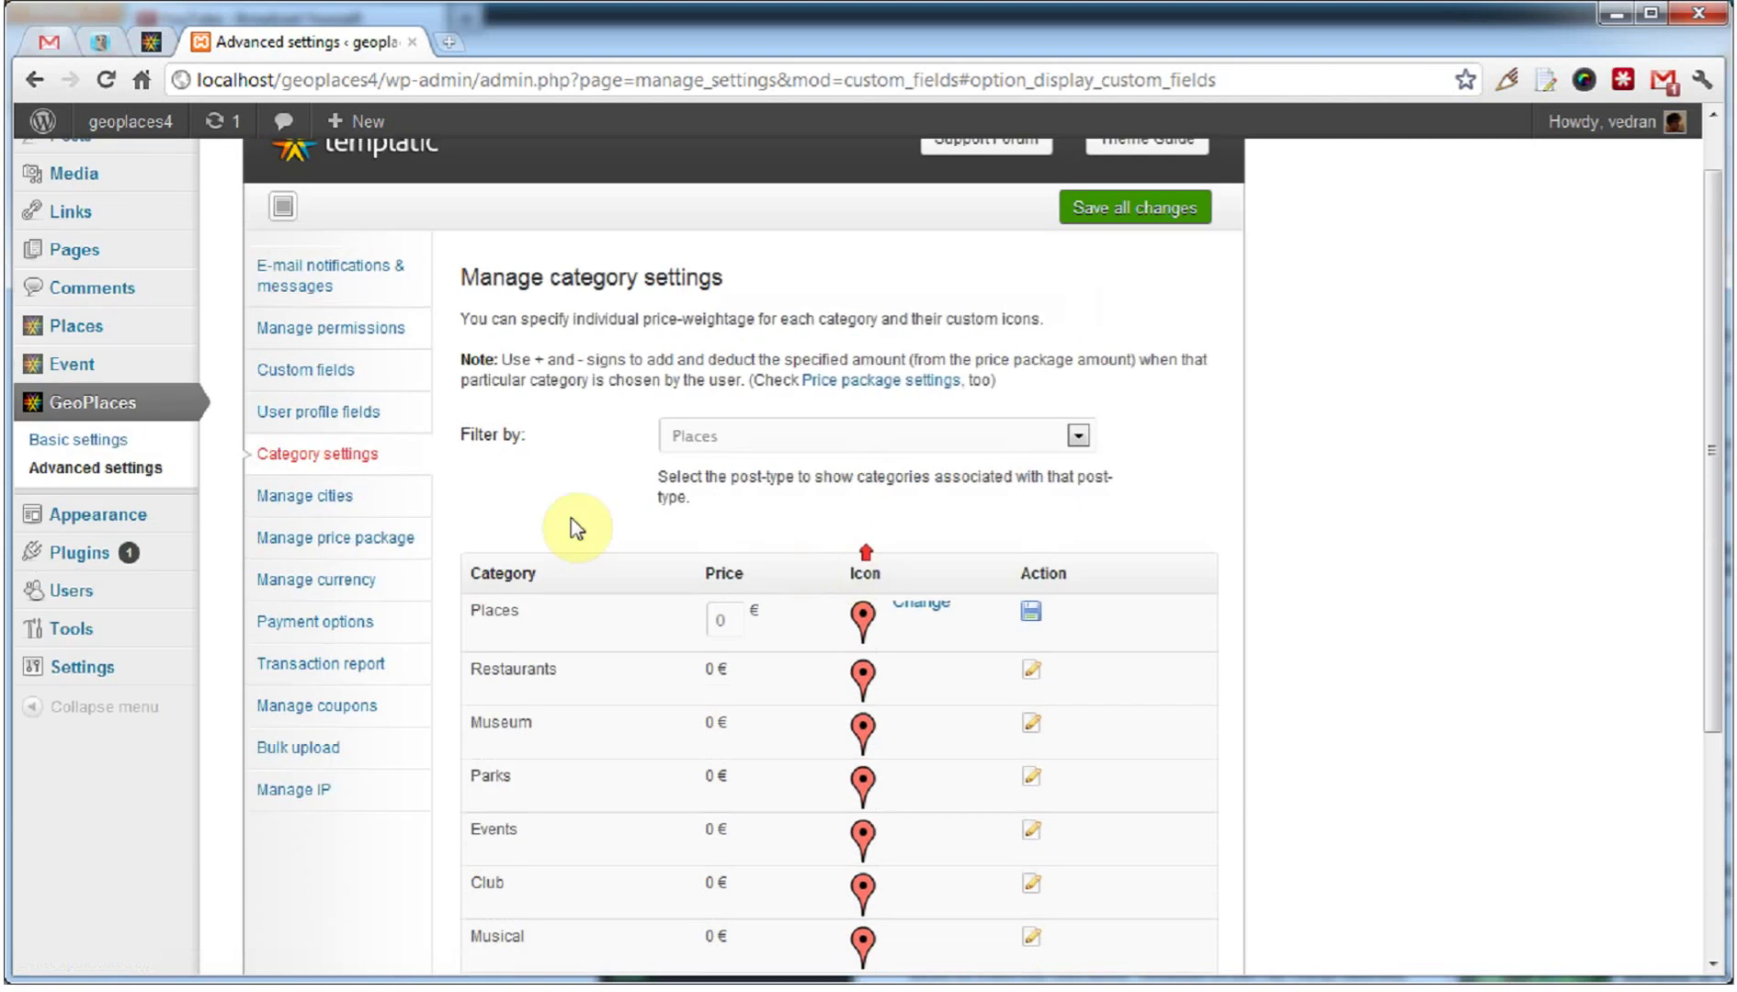
- Open Manage cities, where New York is listed as the default city
click(305, 496)
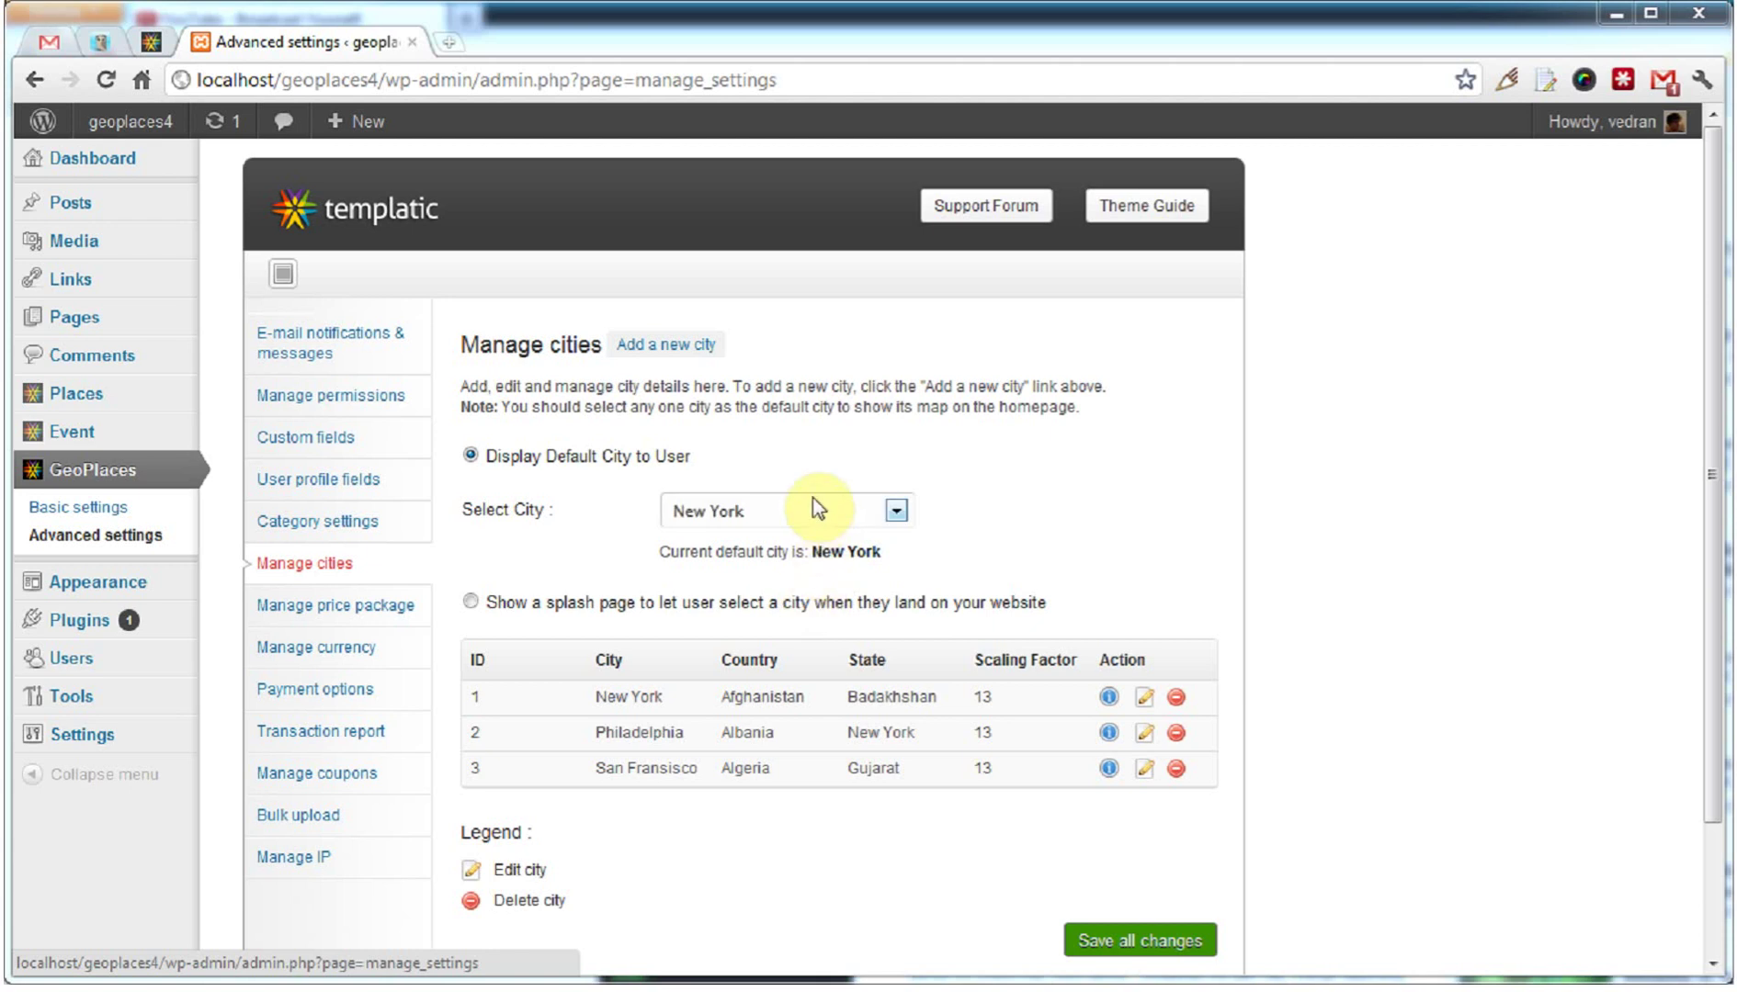
- Start a new city with country Croatia and region City of Zagreb
click(706, 344)
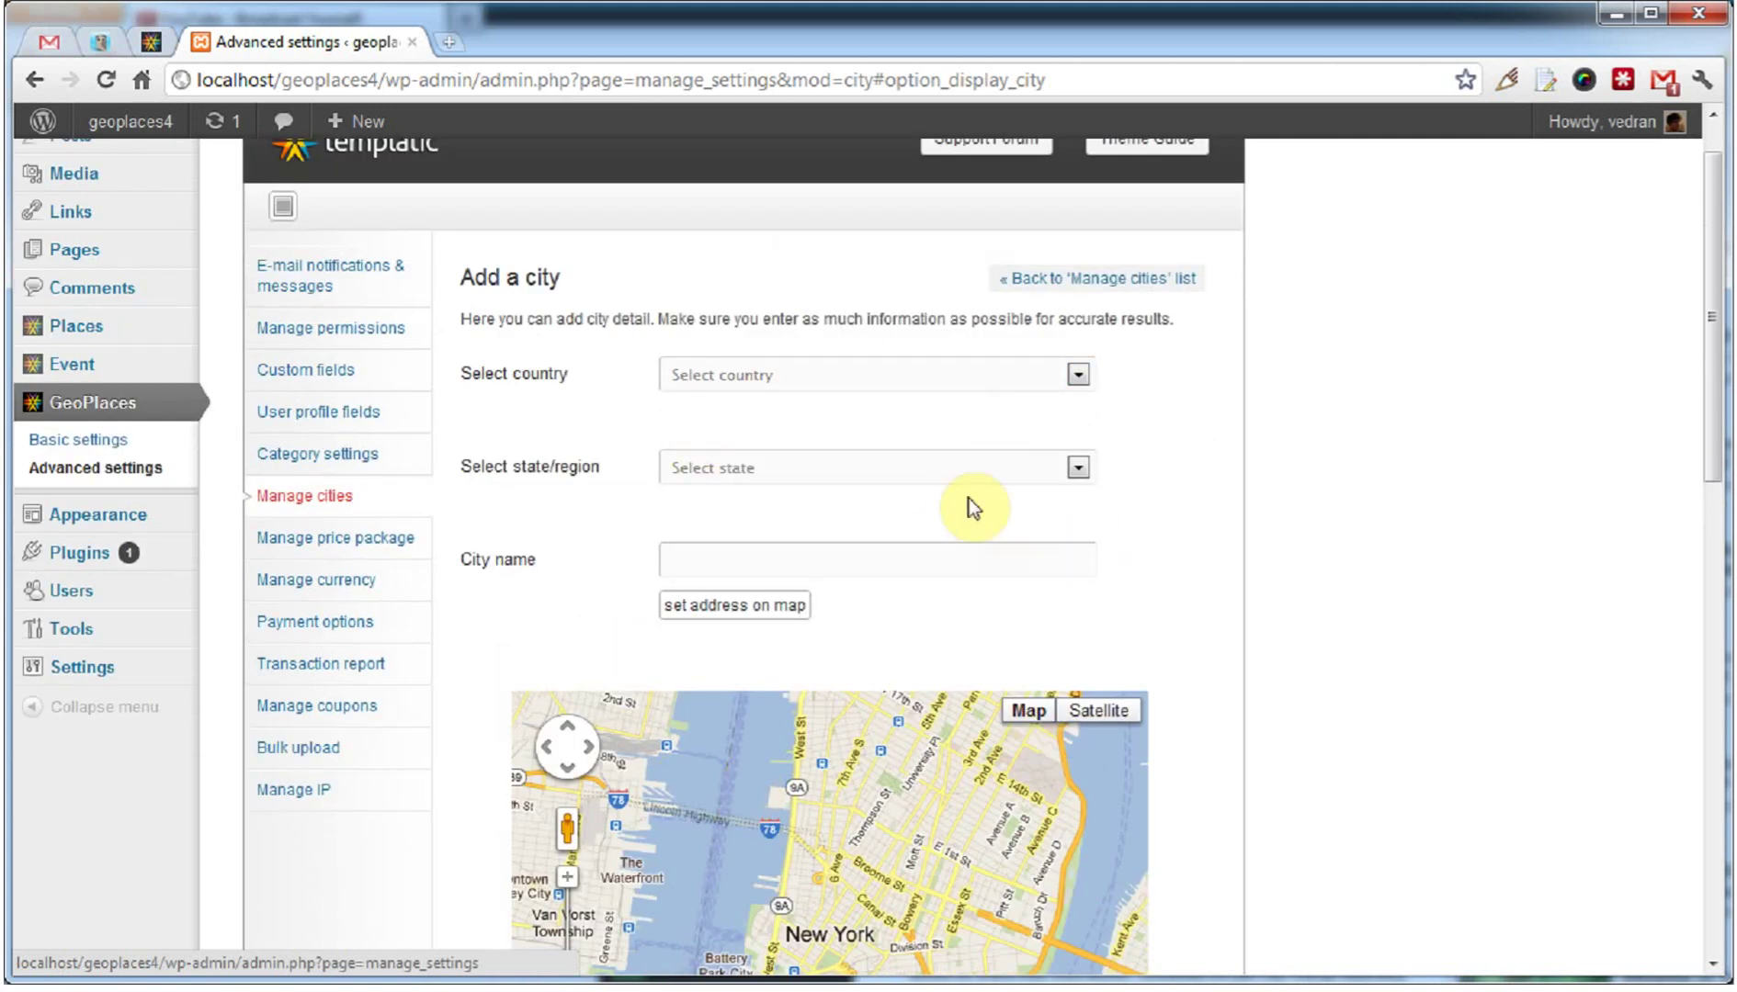
click(828, 382)
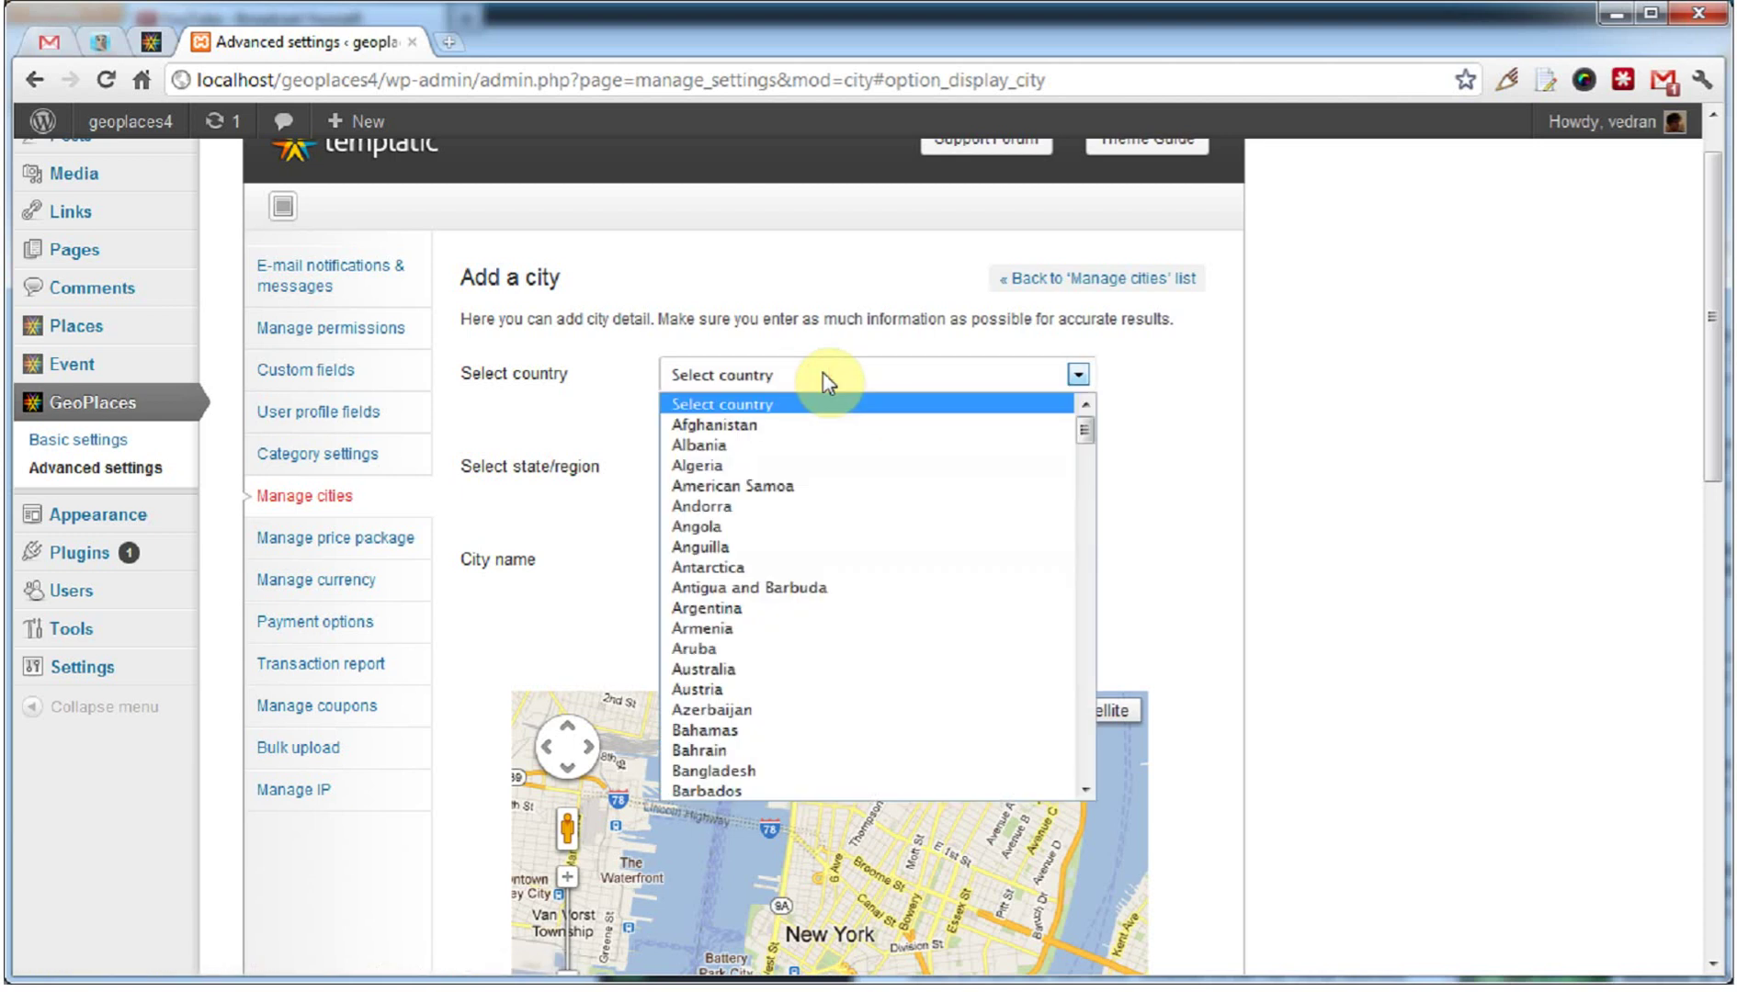
text(cr)
key(Return)
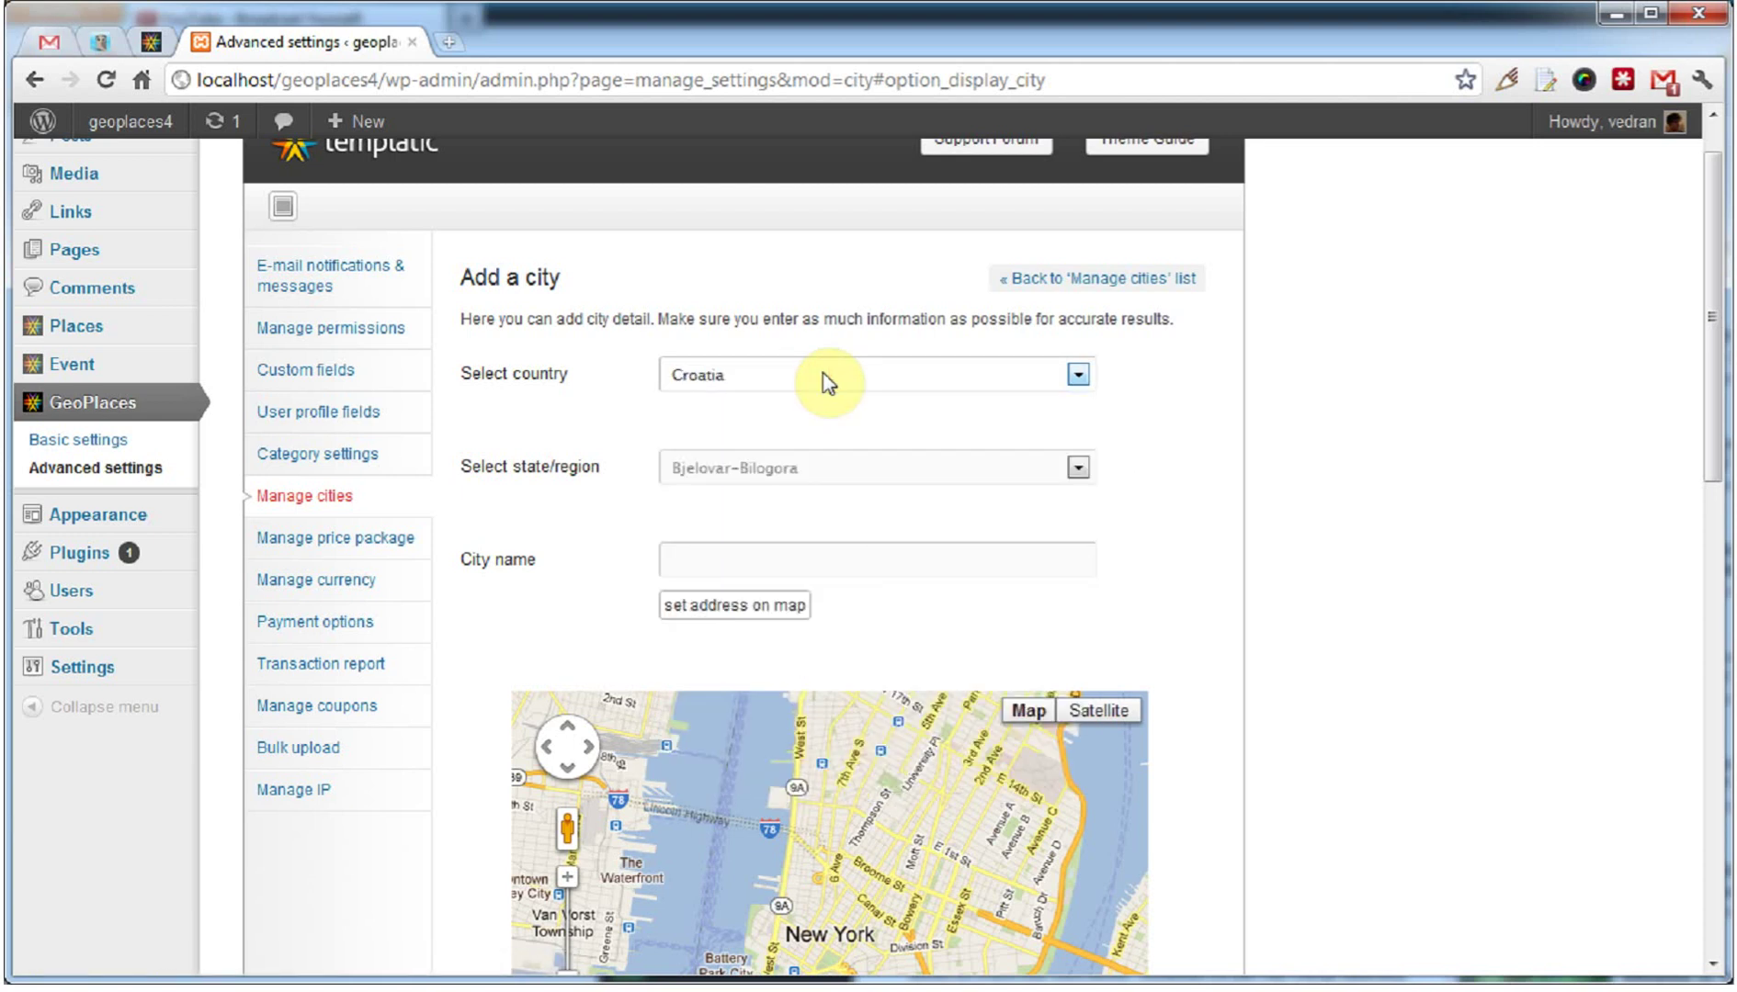
click(840, 468)
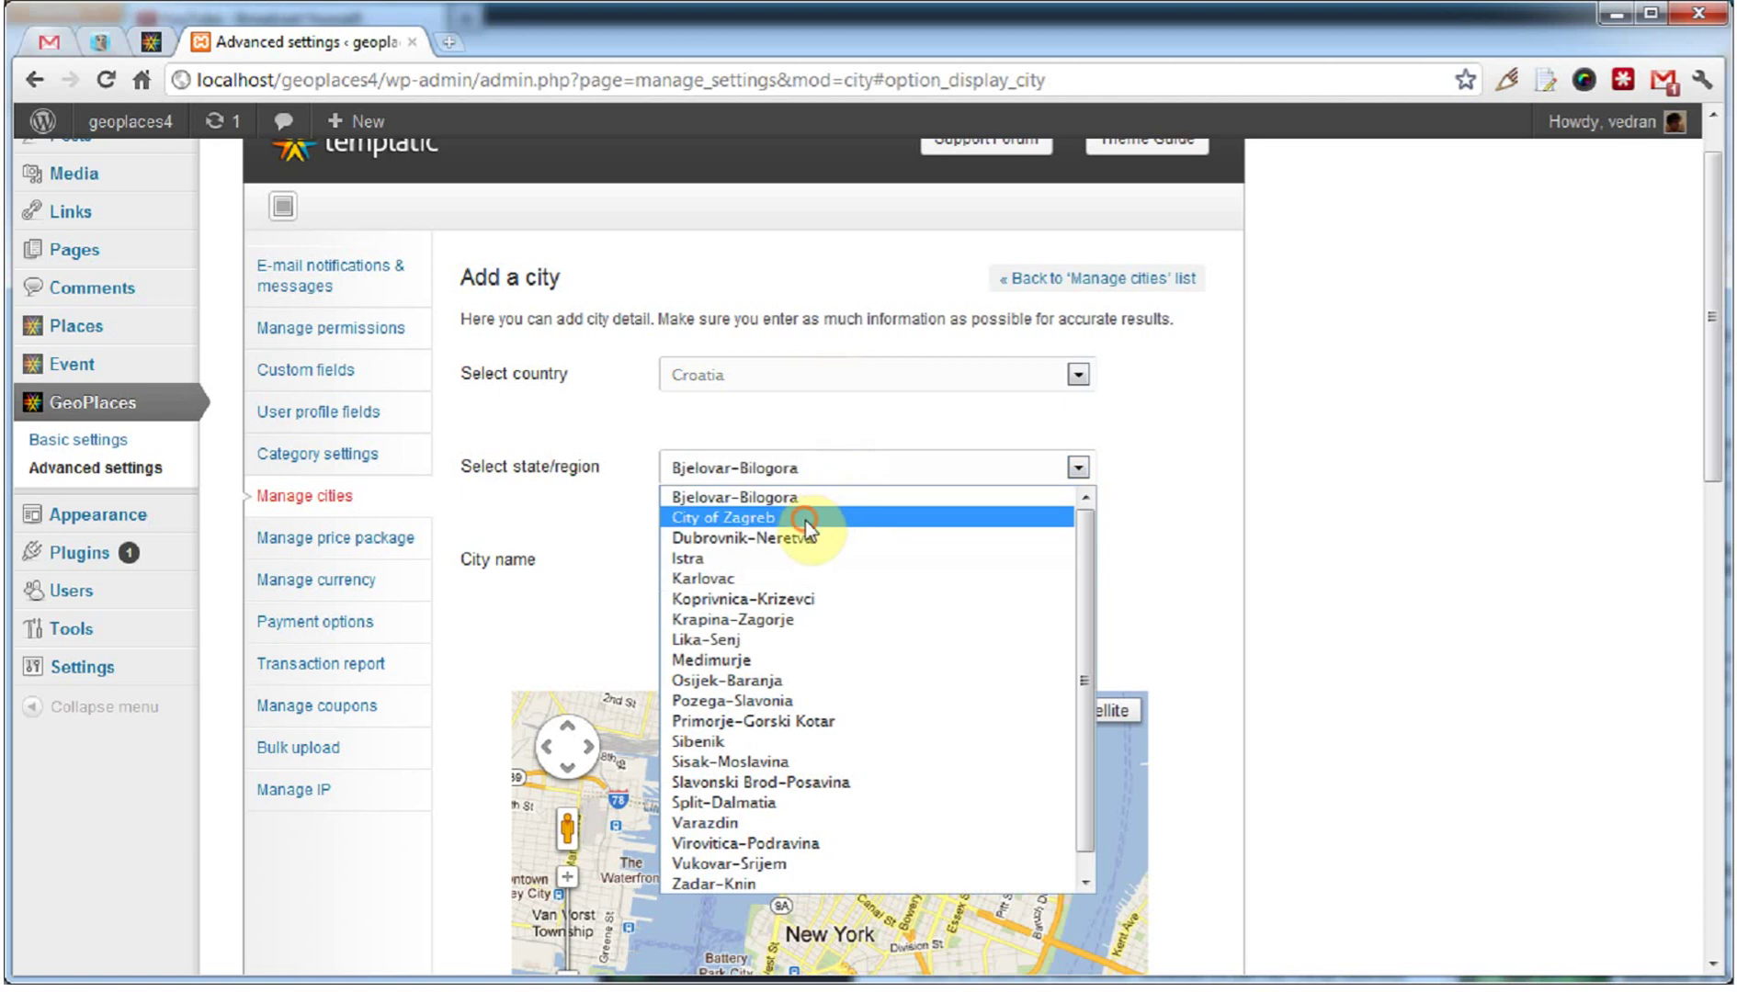
click(805, 521)
- Enter Zagreb as the city and pick the 'Zagreb, Croatia' suggestion so the map centres there
click(805, 556)
text(Zagreb,)
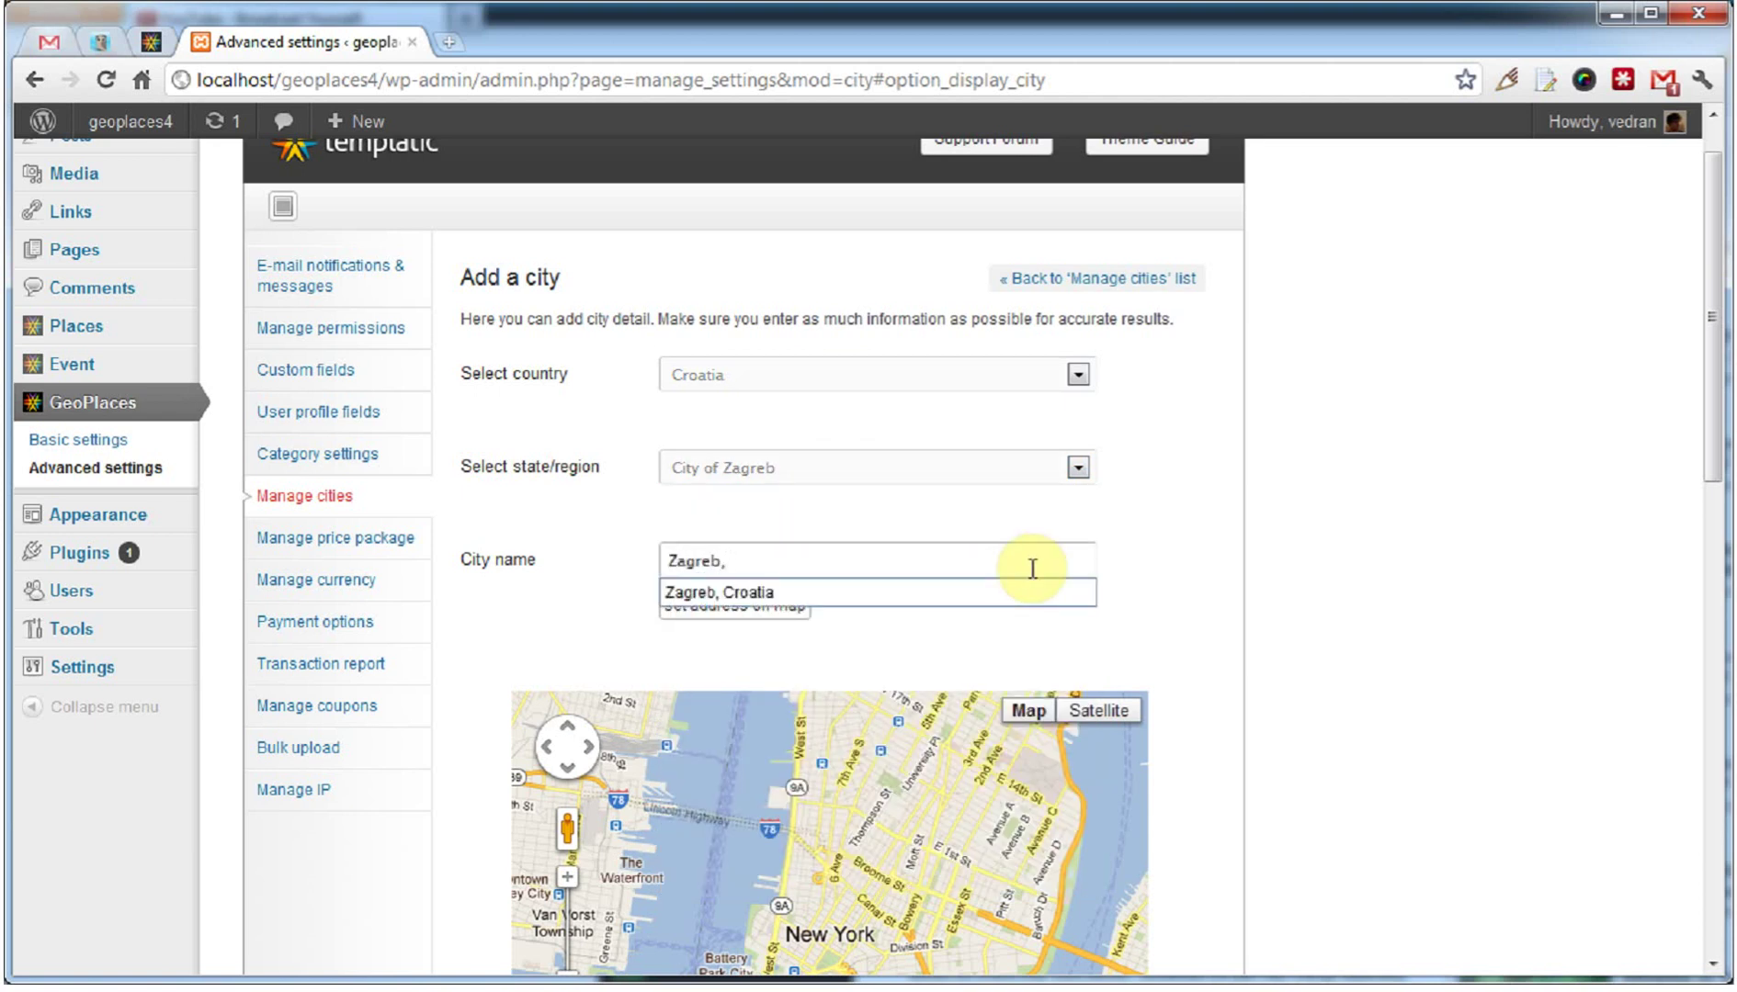
key(Down)
key(Return)
click(711, 609)
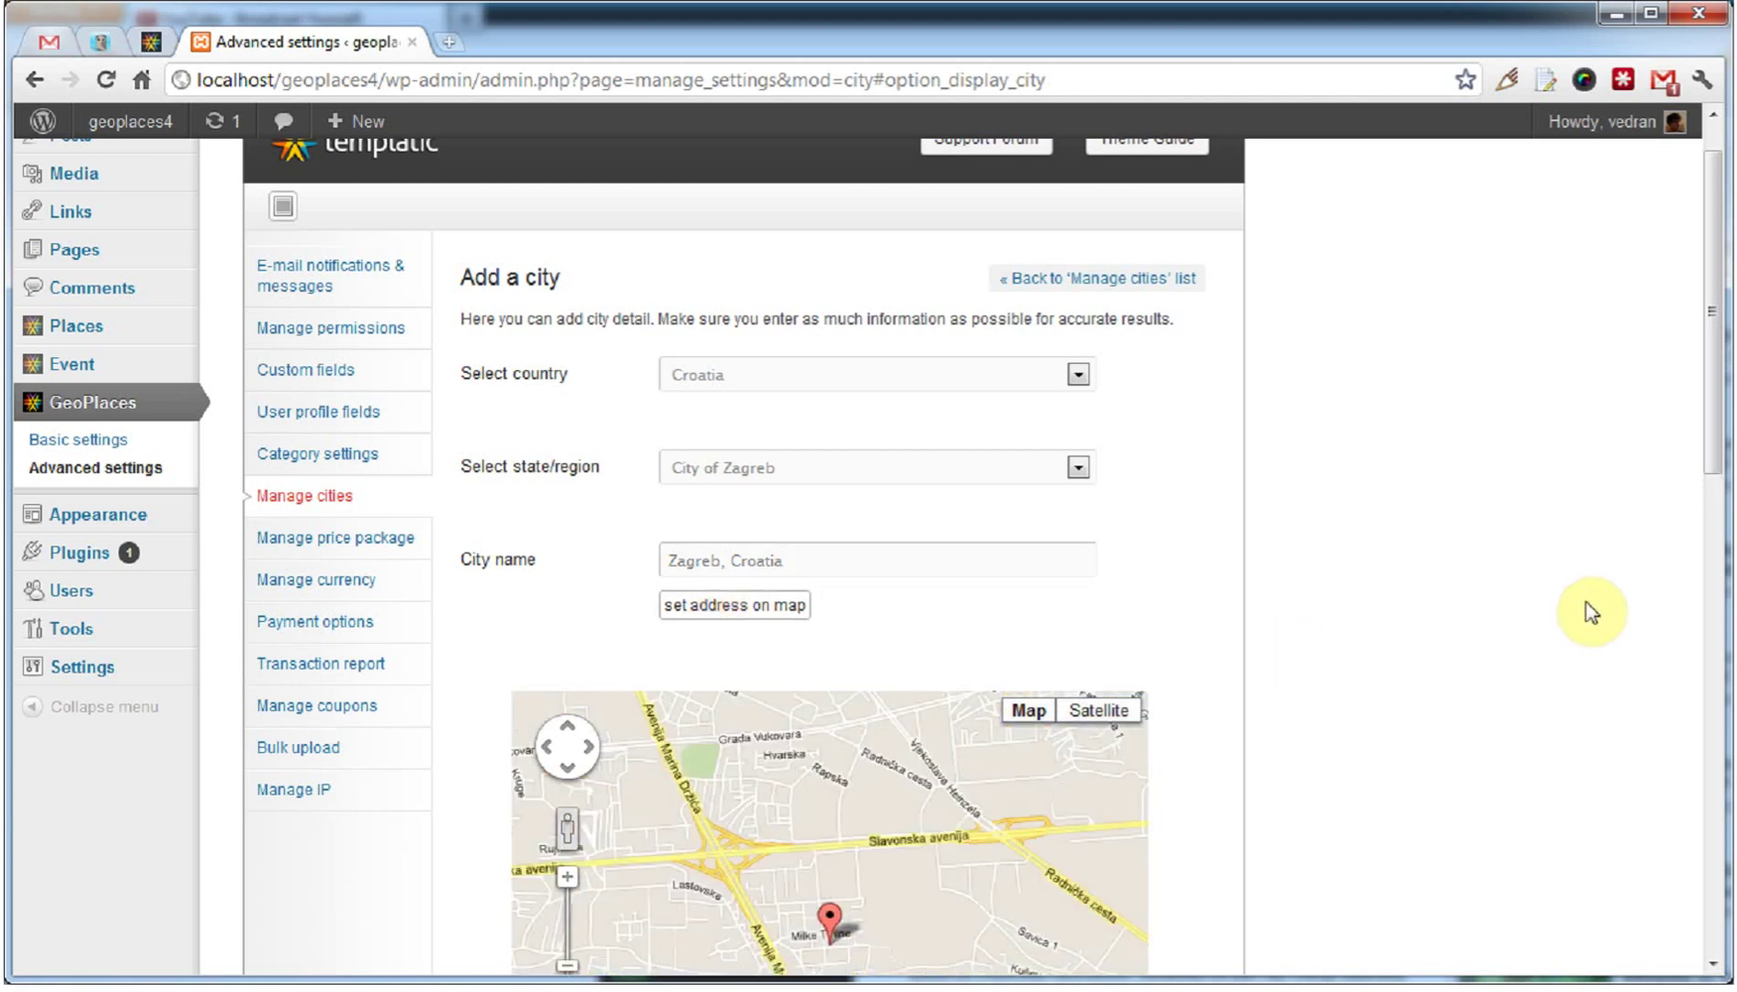
- Trim the city name from 'Zagreb, Croatia' to just 'Zagreb'
scroll(1556, 619, down, 3)
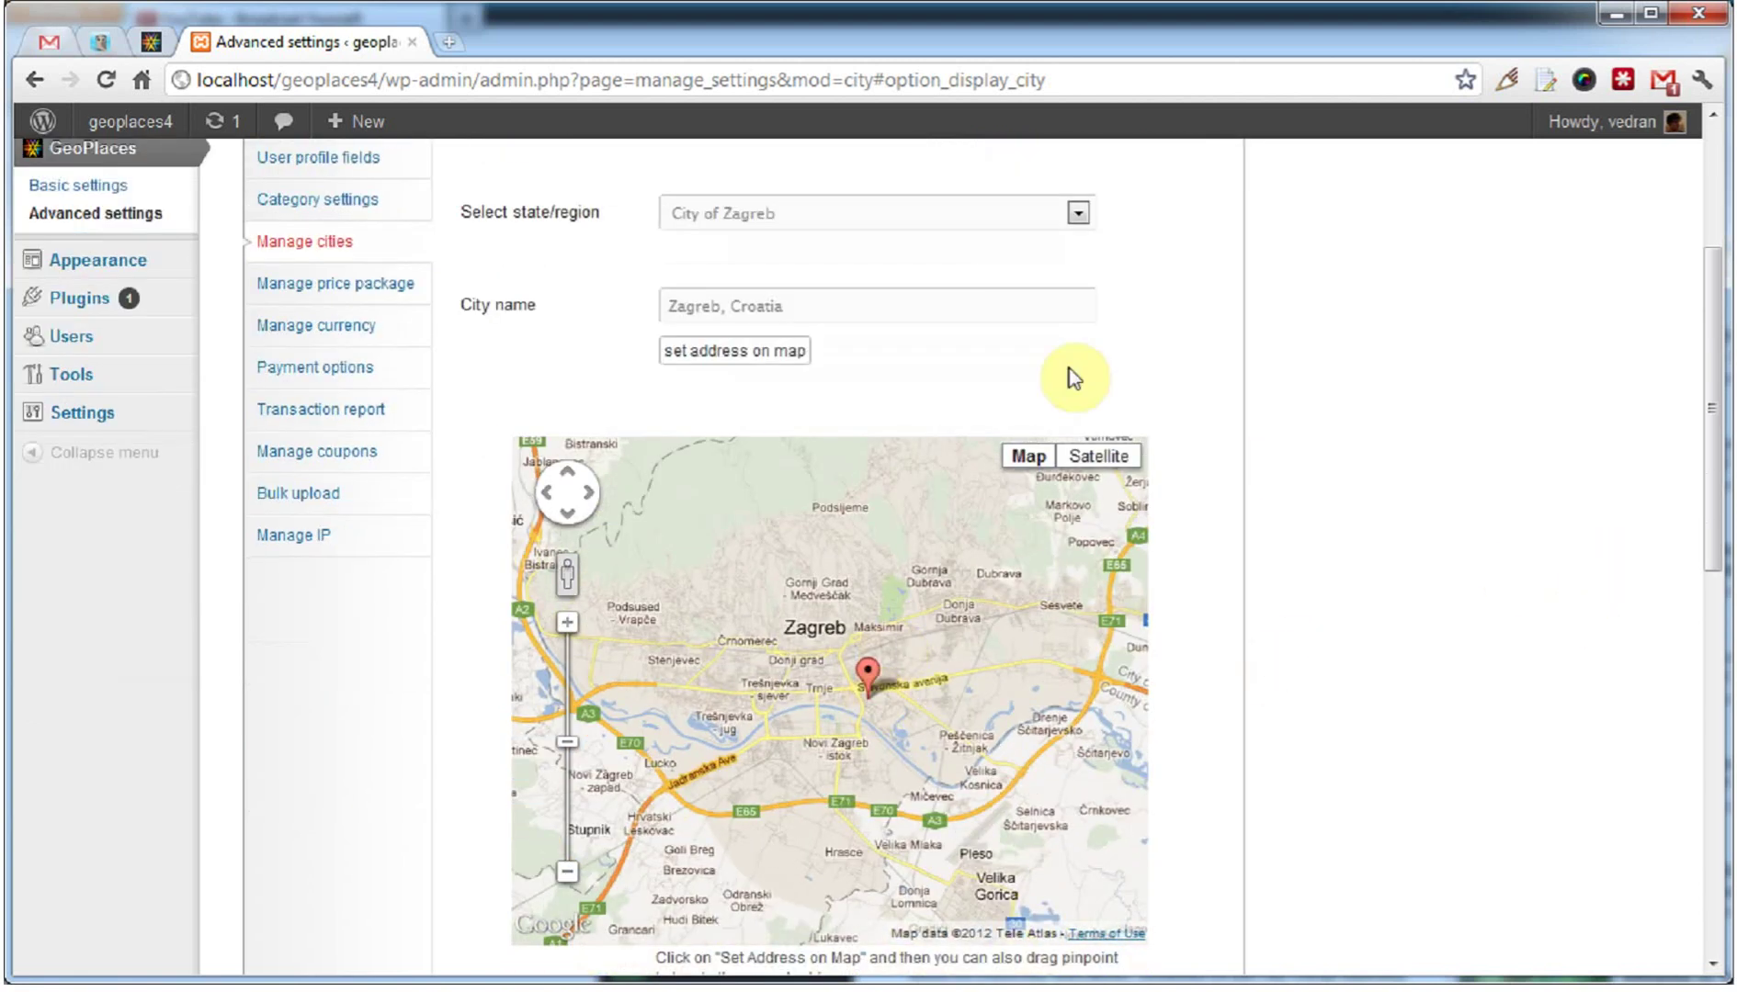
drag(719, 306, 923, 322)
key(BackSpace)
click(1225, 358)
- Set map scaling factor 9, save the Zagreb city, and go to Manage price packages
scroll(1204, 489, down, 5)
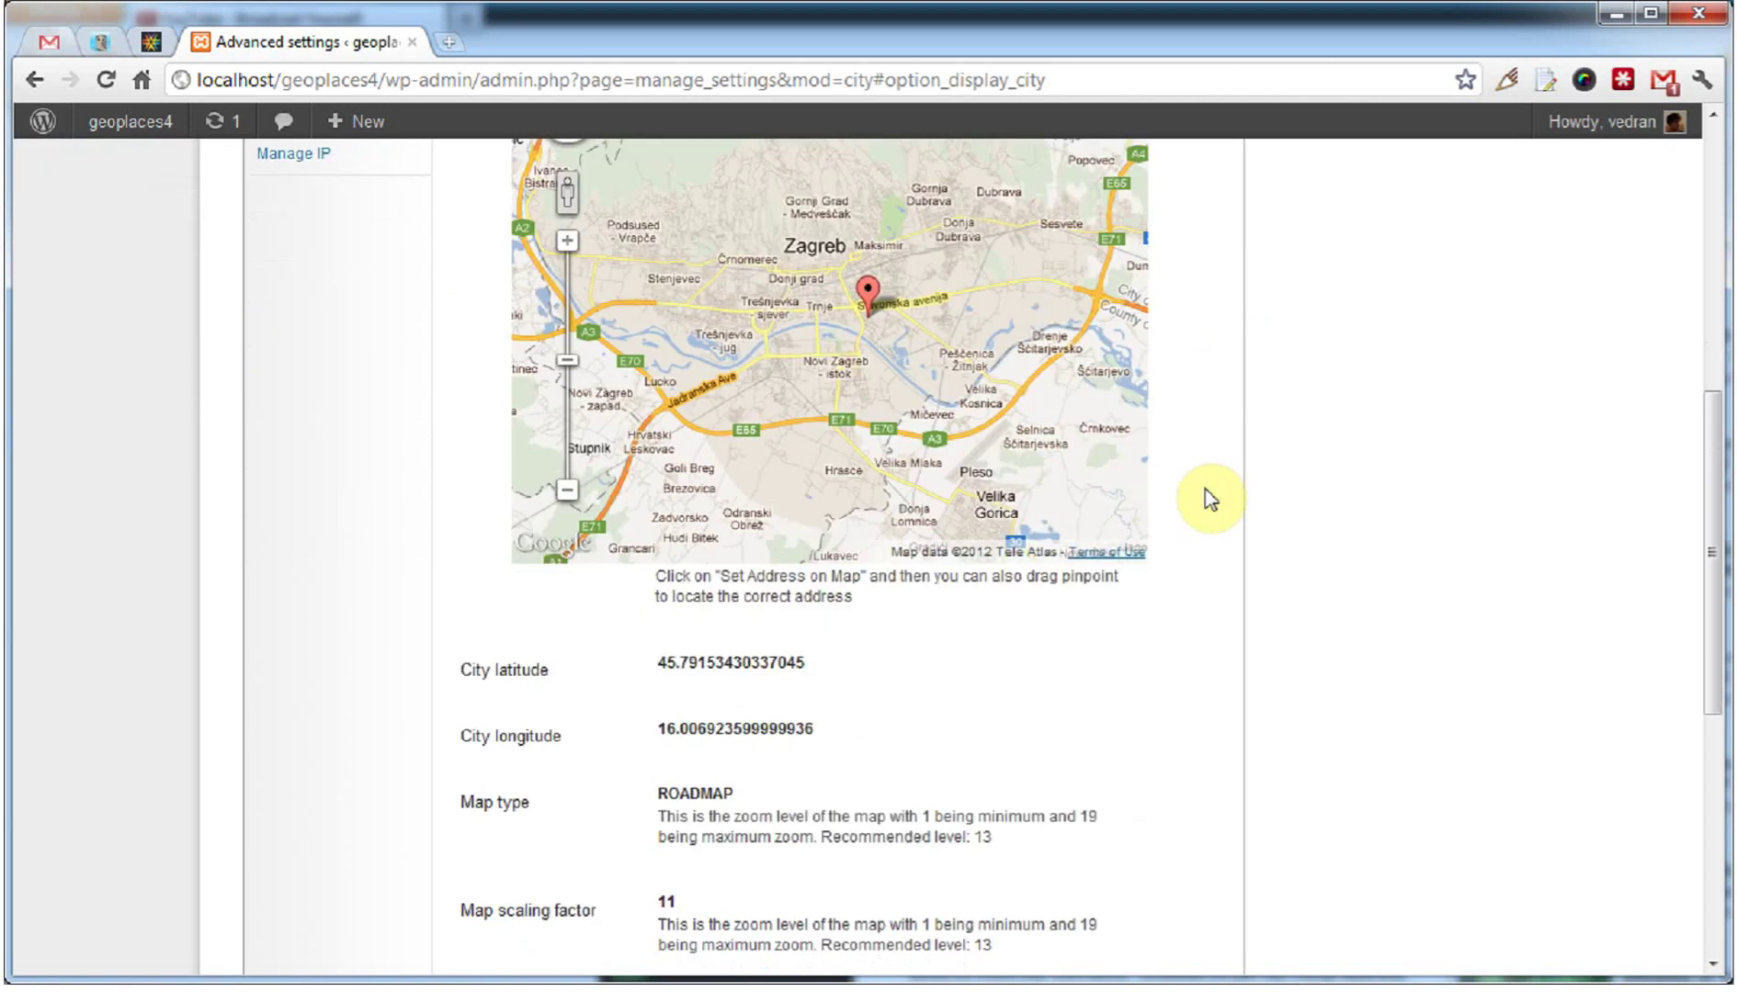
scroll(970, 367, down, 1)
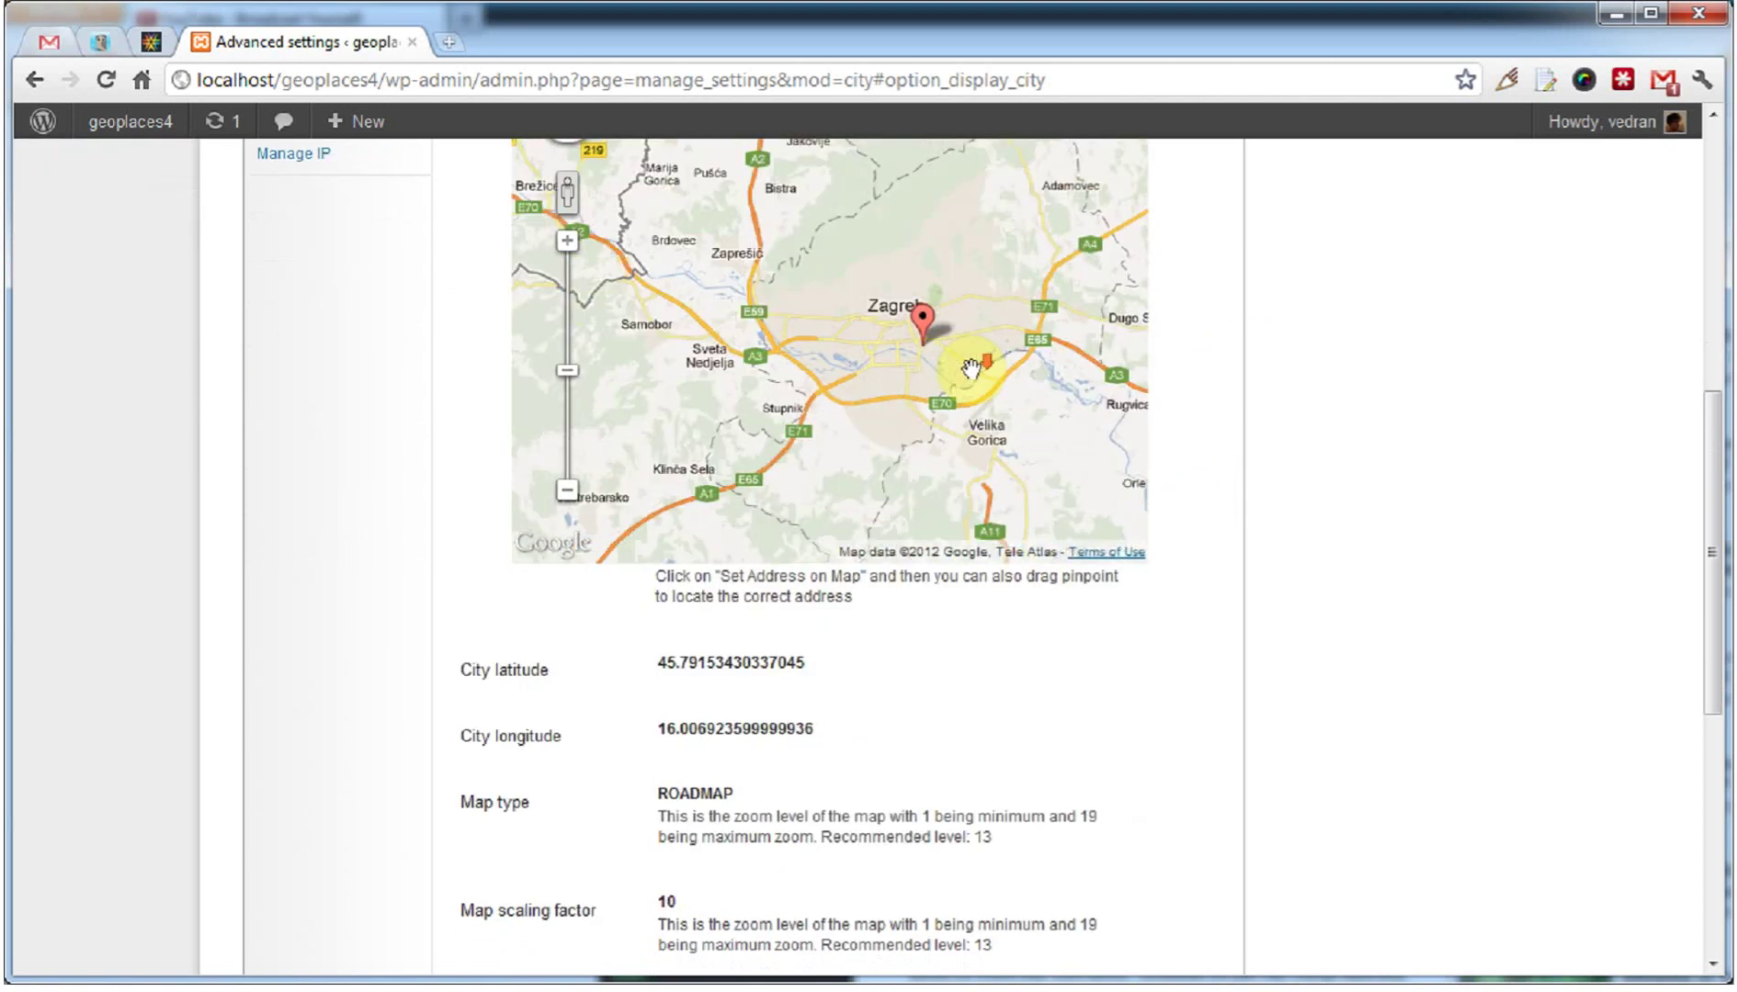
scroll(970, 367, up, 1)
scroll(1470, 404, down, 2)
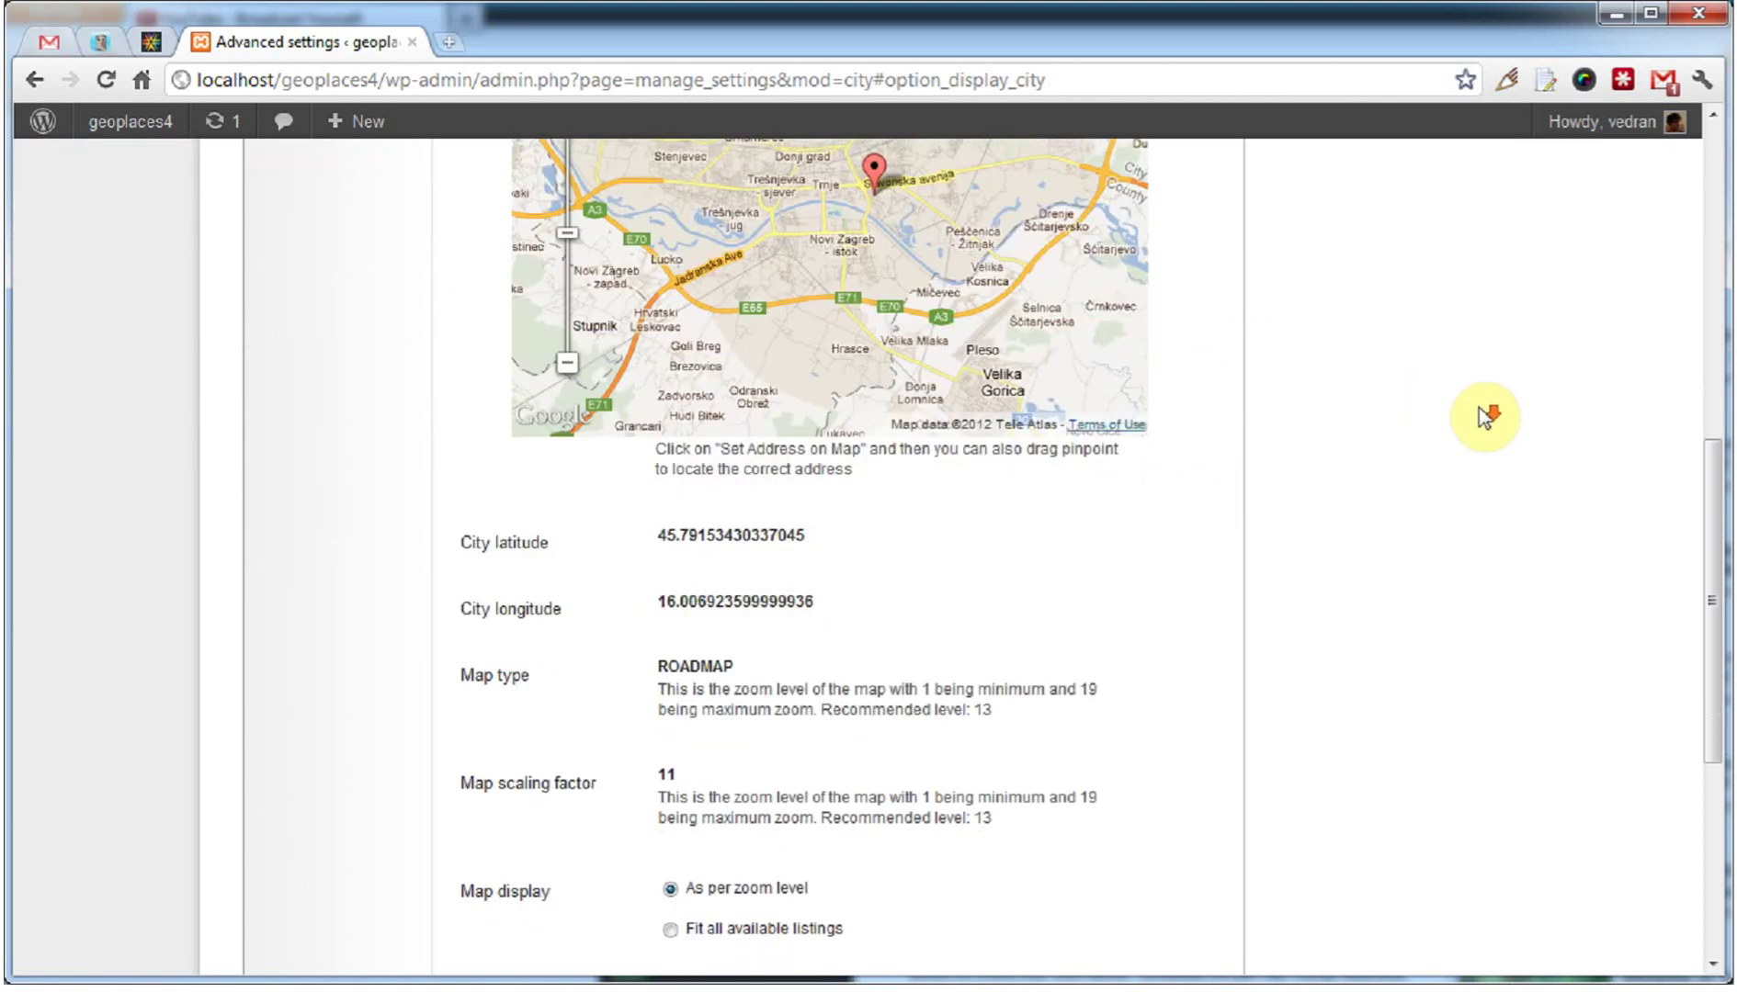
scroll(915, 282, down, 2)
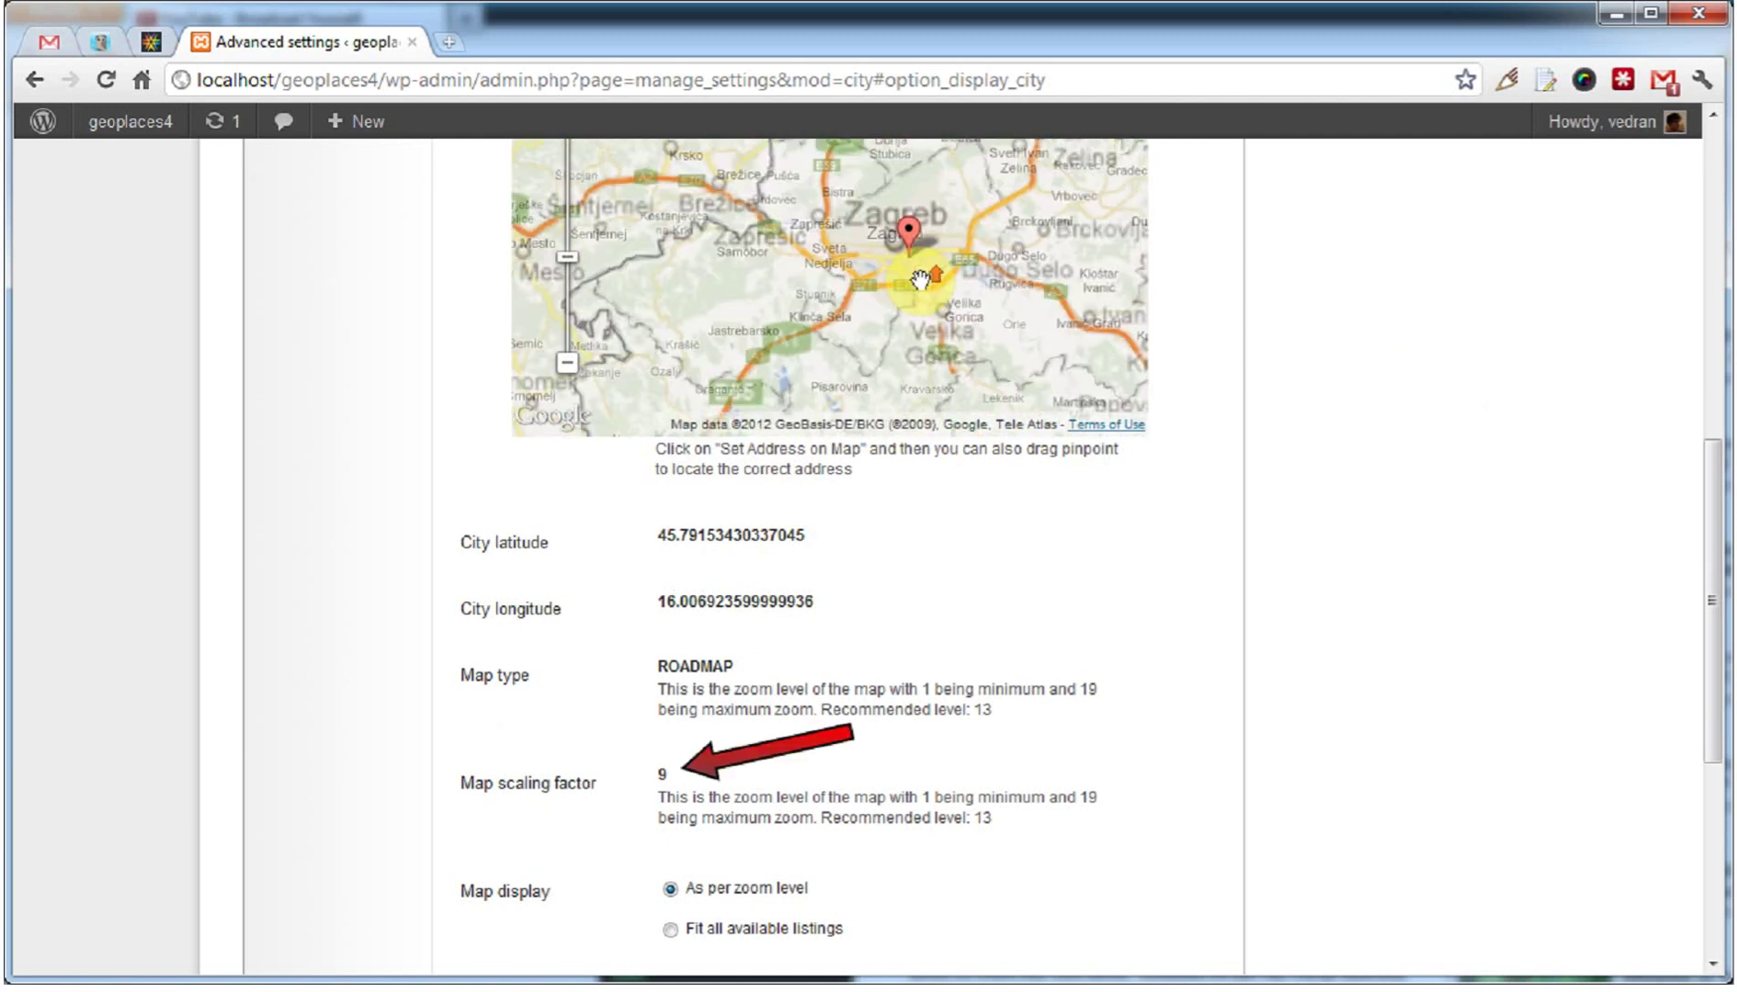
scroll(920, 281, up, 2)
scroll(919, 281, down, 3)
scroll(920, 281, up, 3)
scroll(920, 281, down, 2)
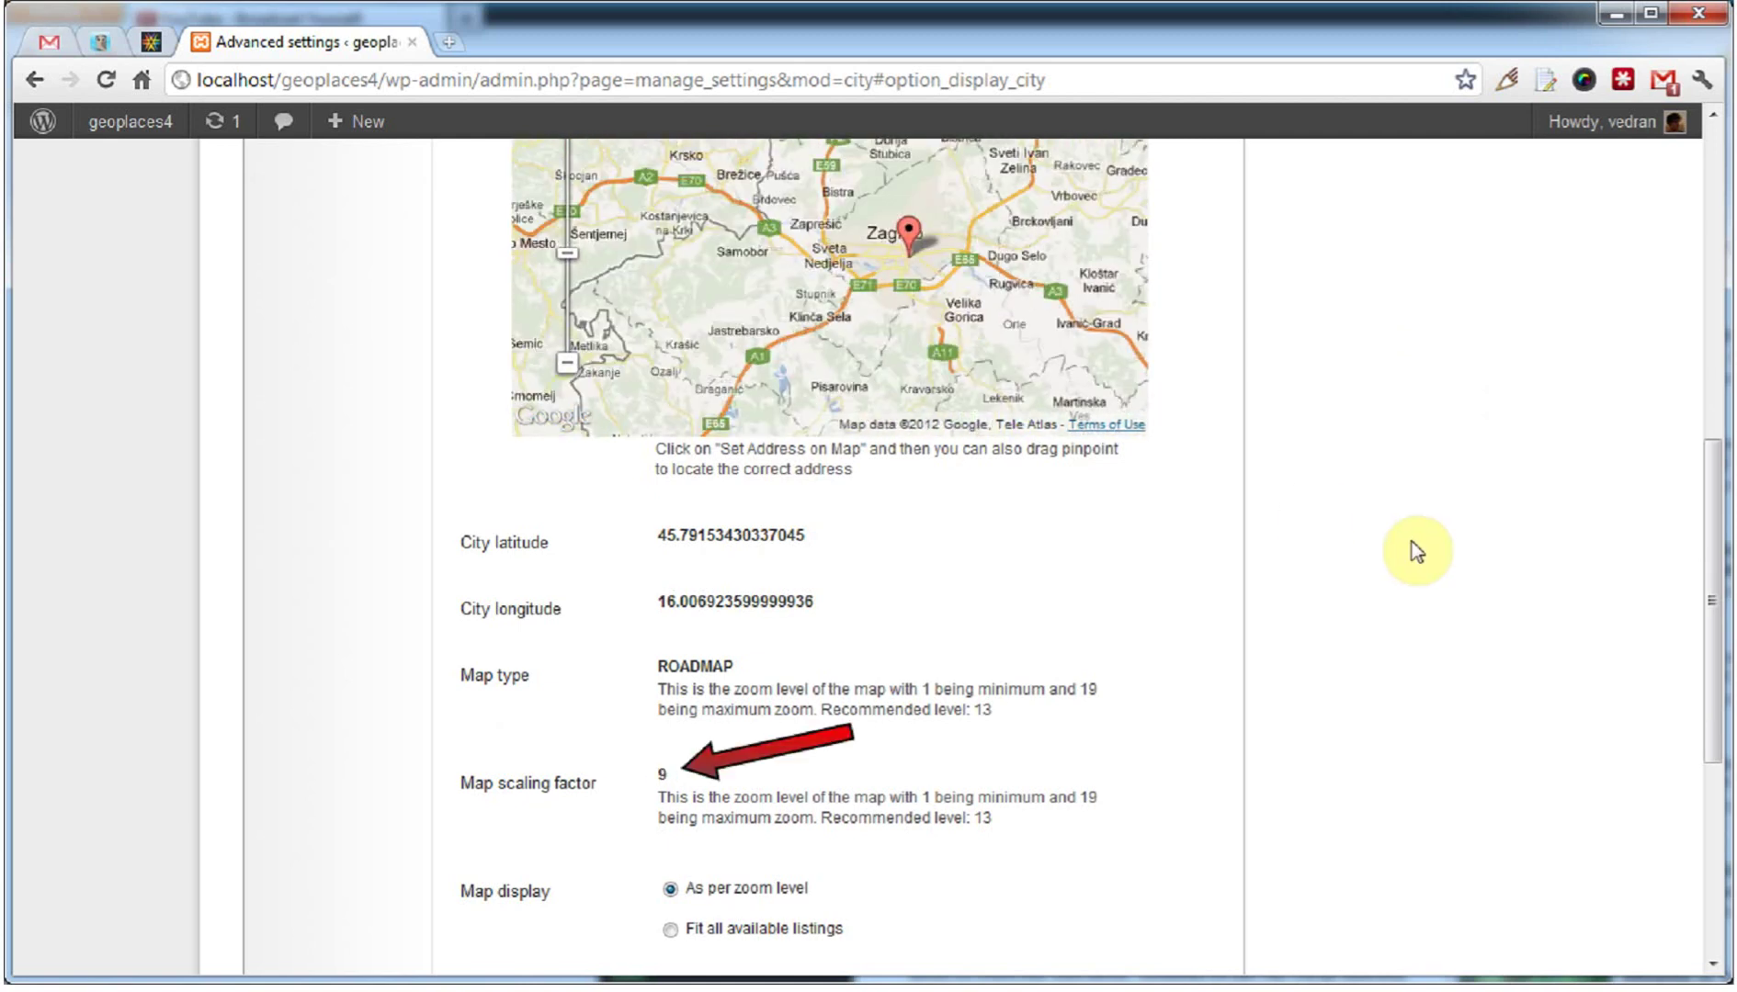
scroll(1412, 551, down, 3)
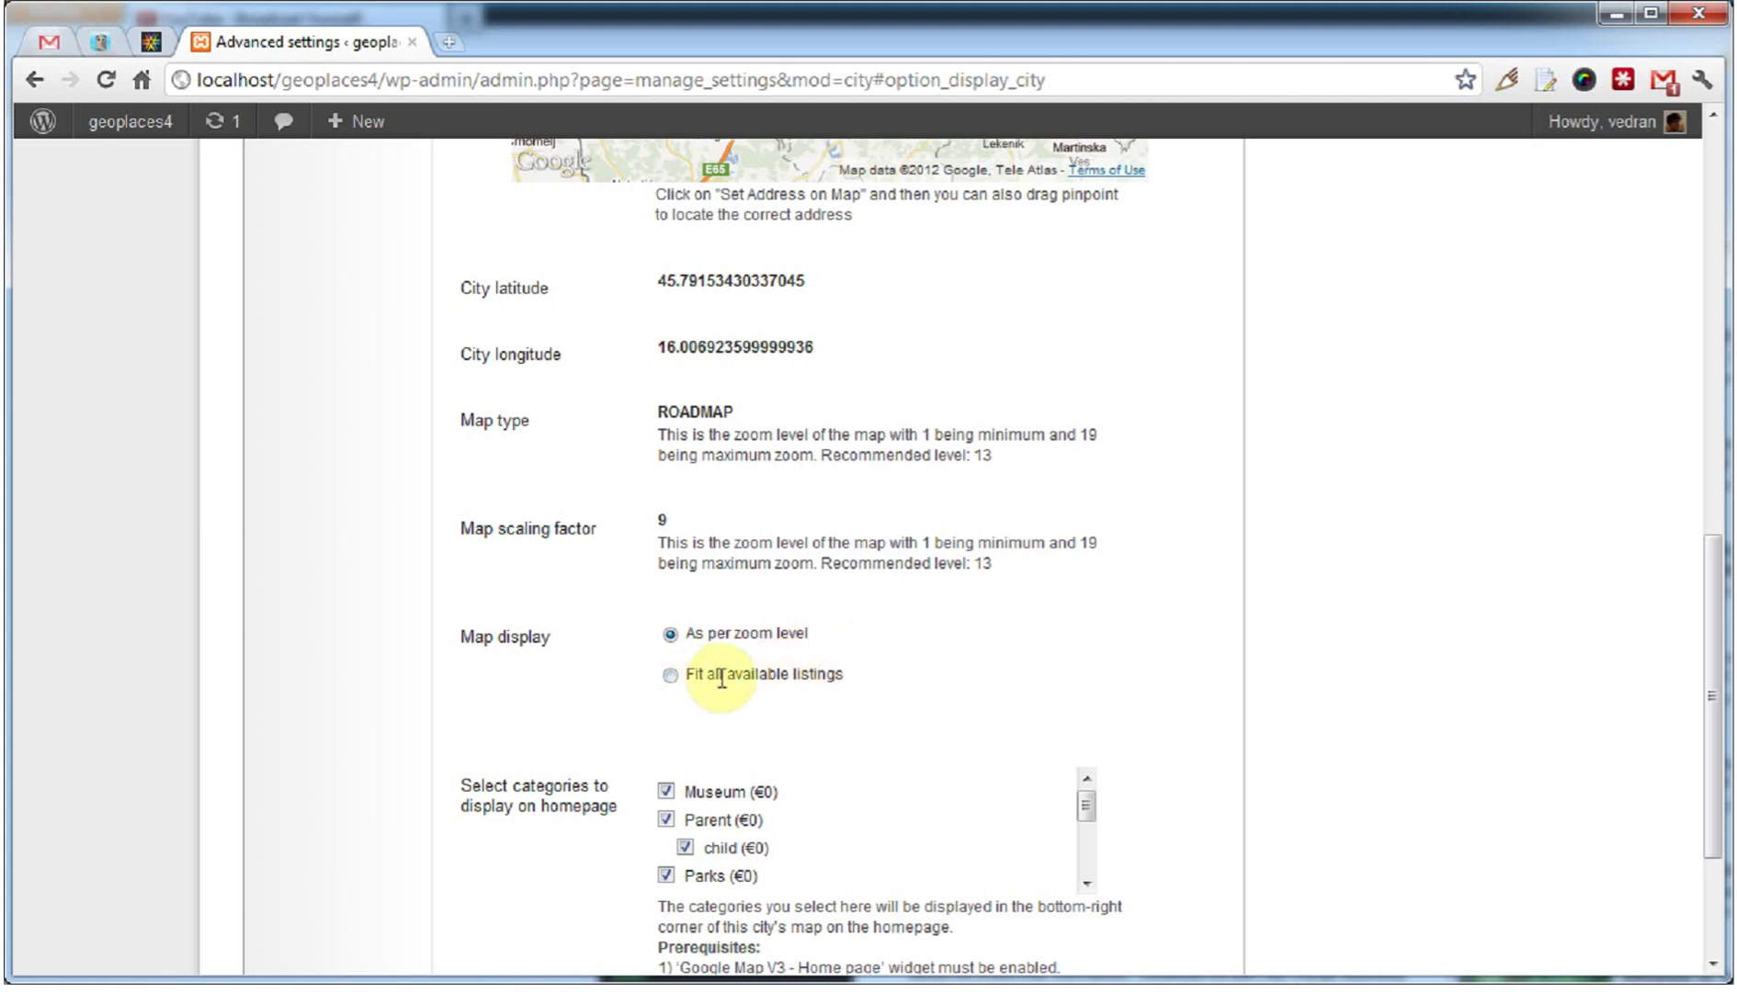
scroll(1102, 654, down, 3)
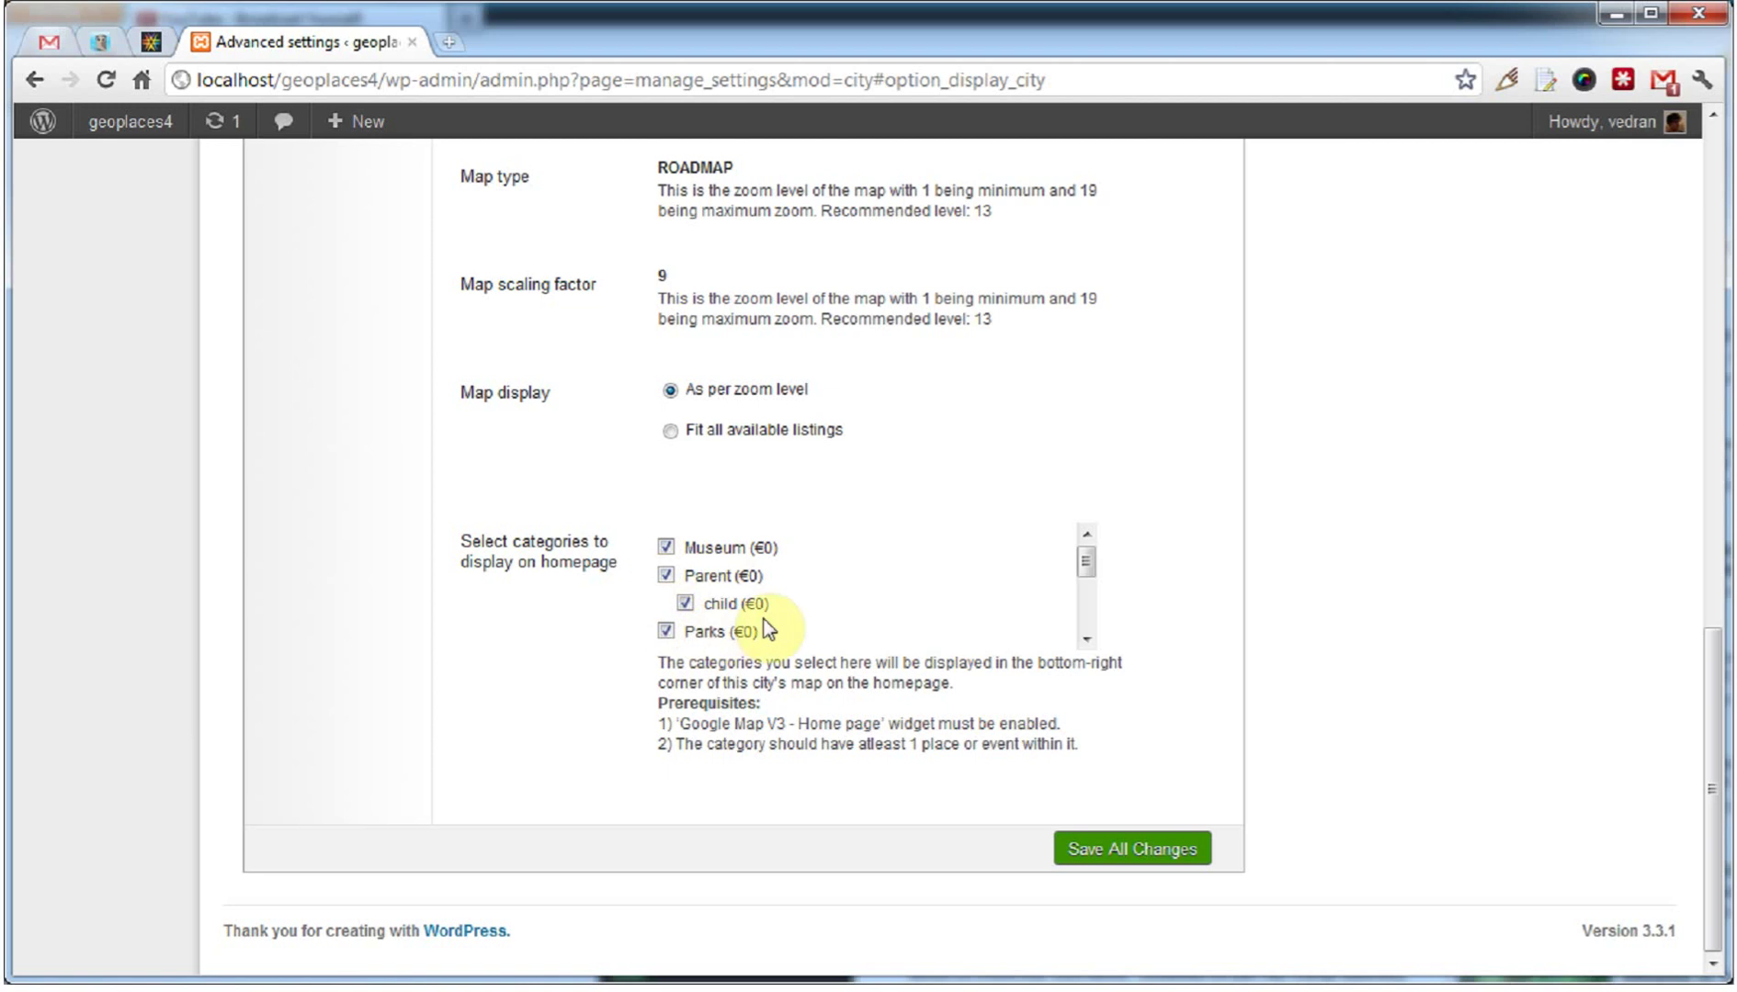
click(1136, 868)
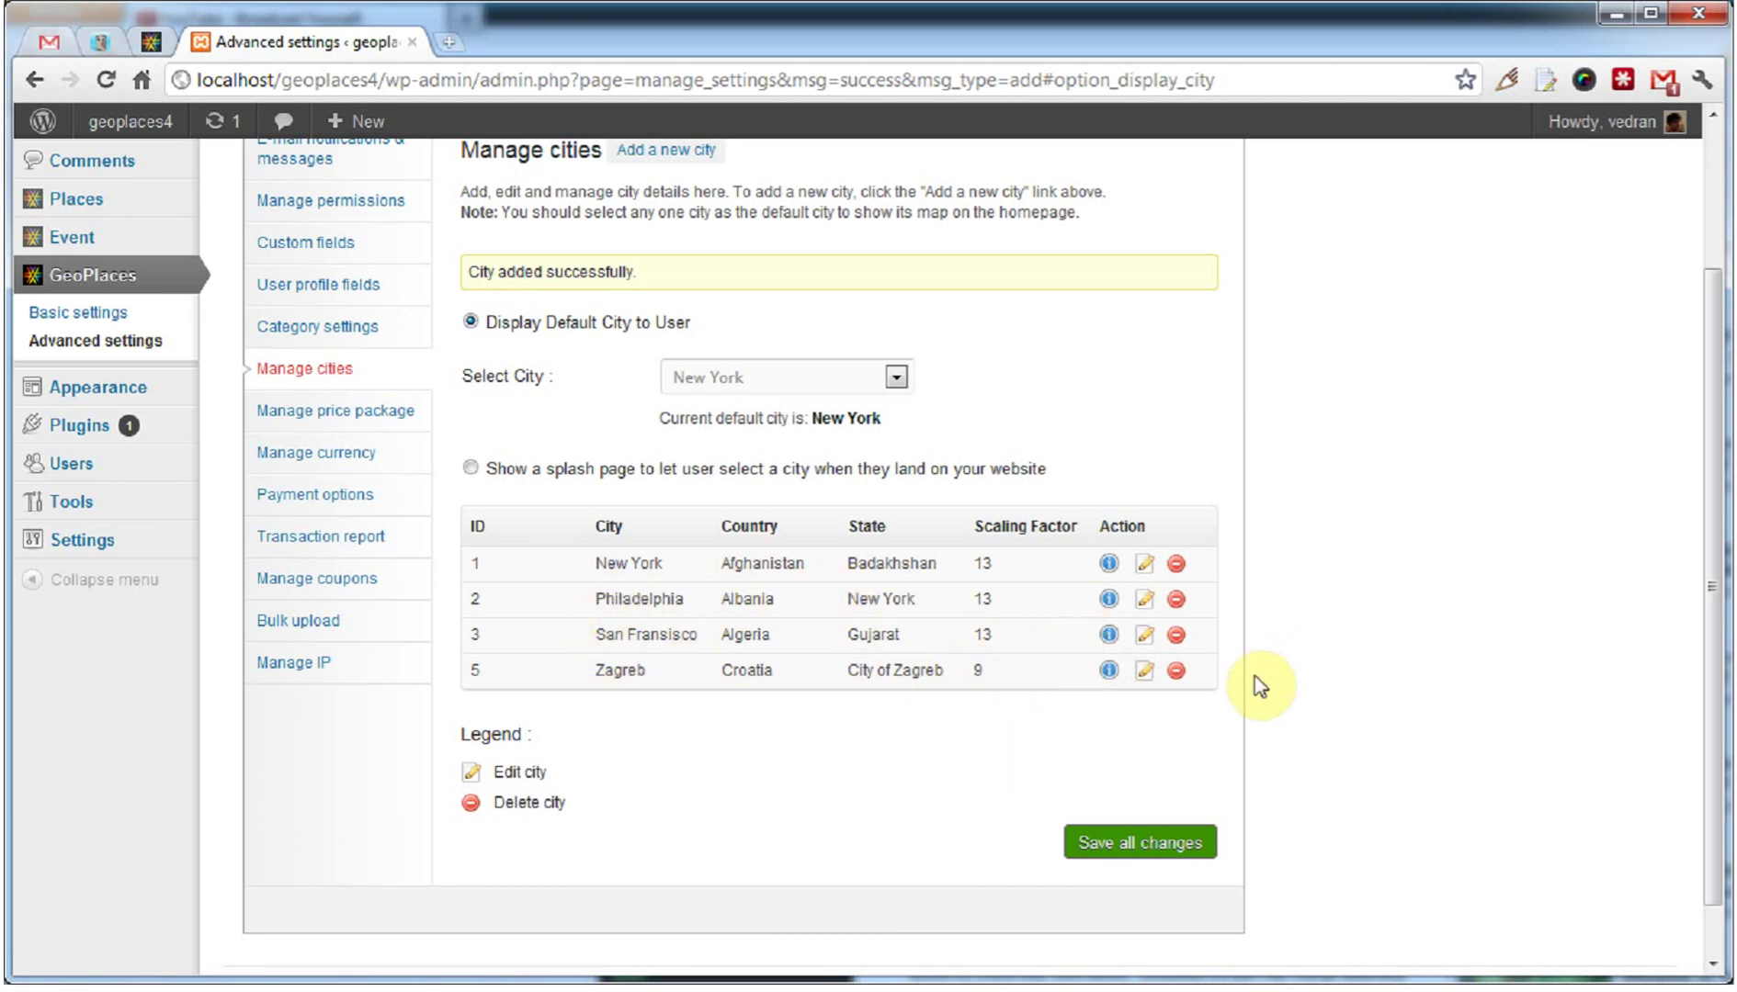
click(393, 413)
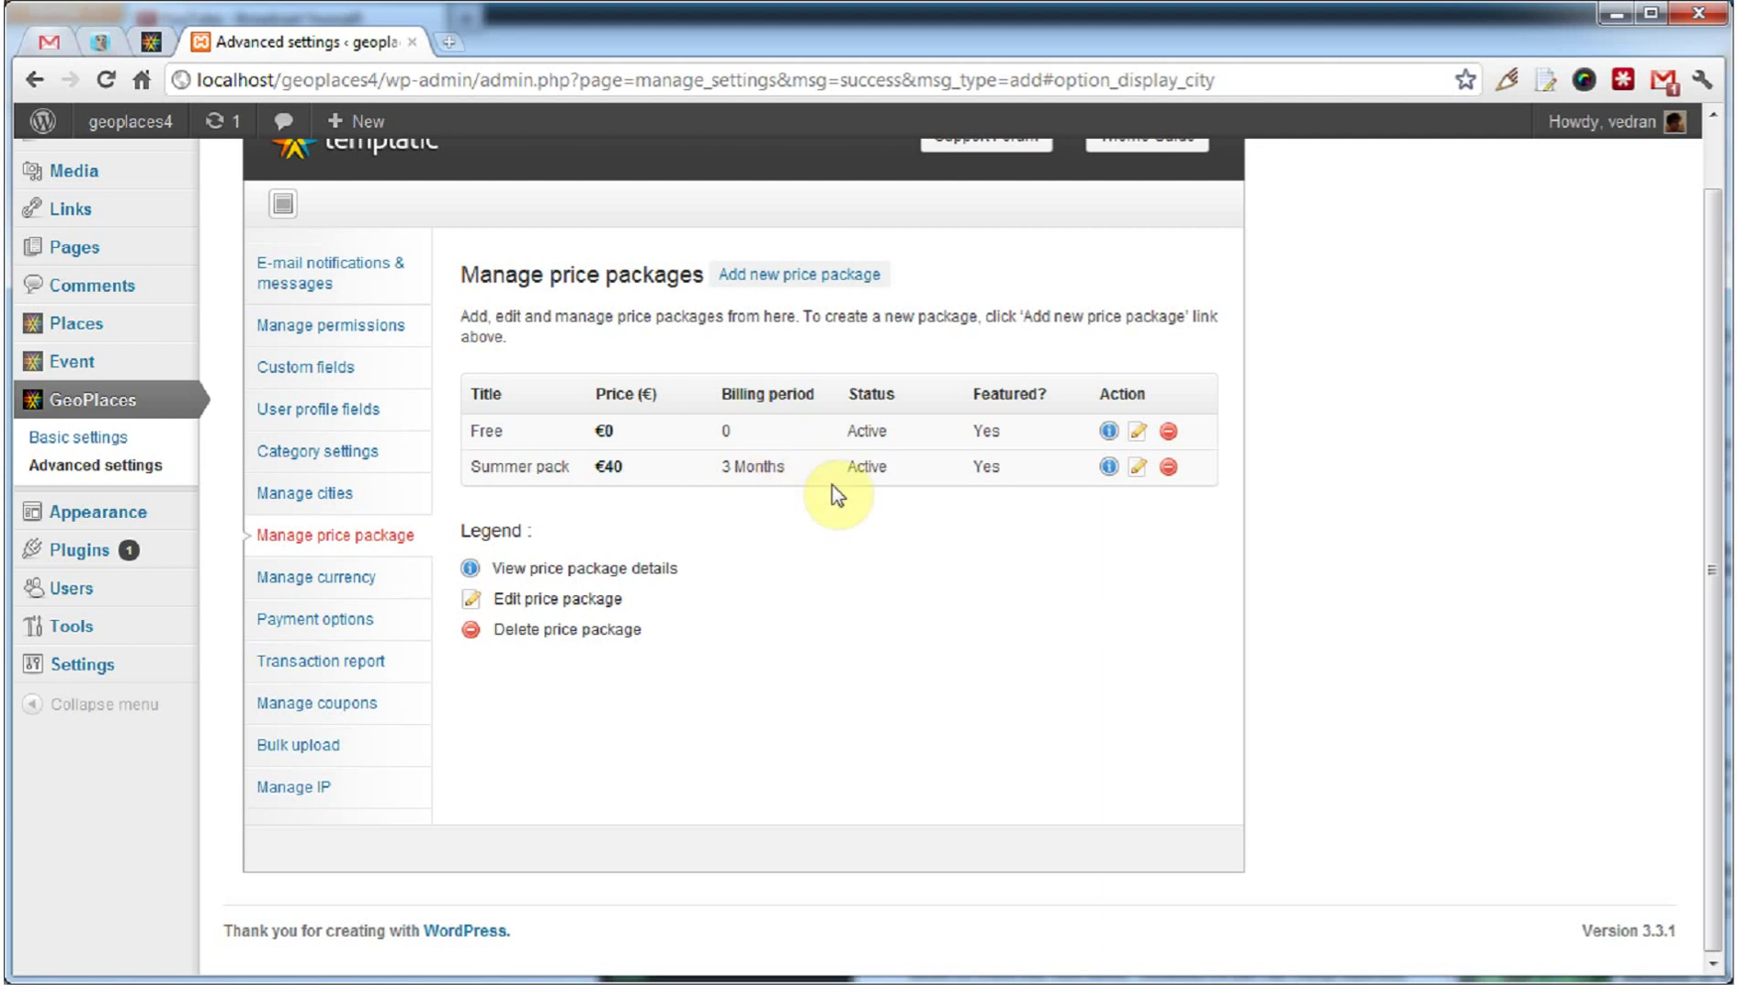
- Begin a new price package and set its Recurring? option to Yes
click(844, 276)
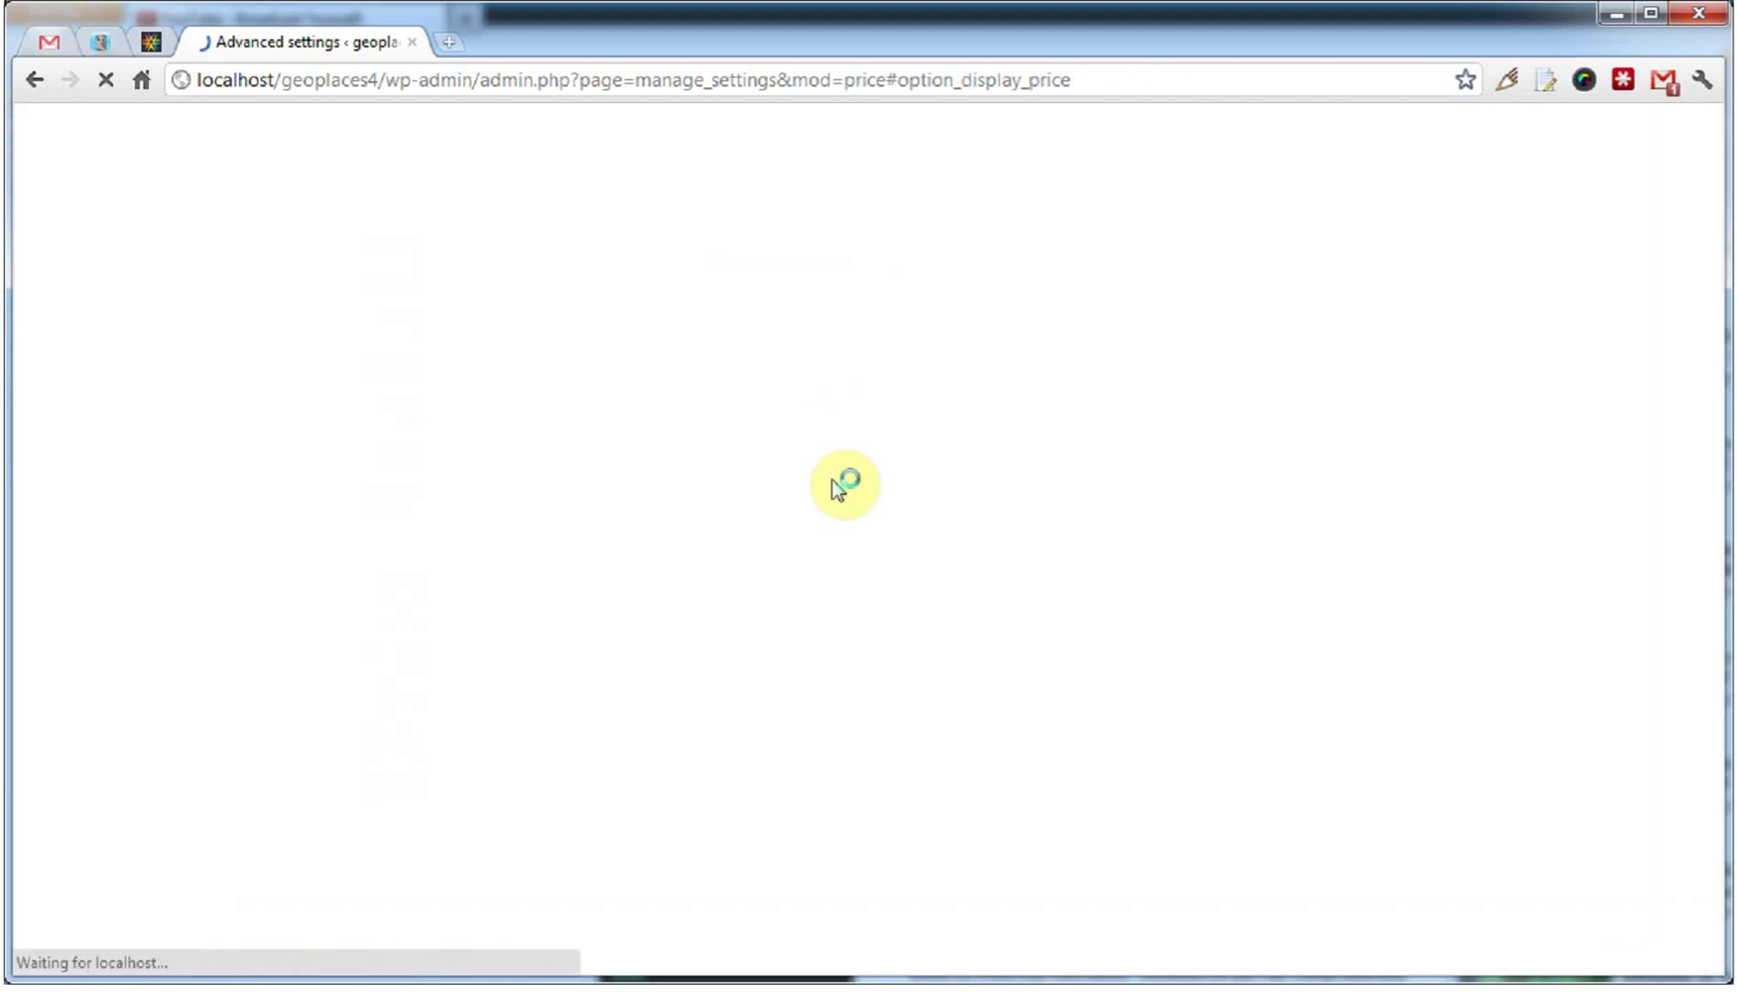
scroll(923, 554, down, 3)
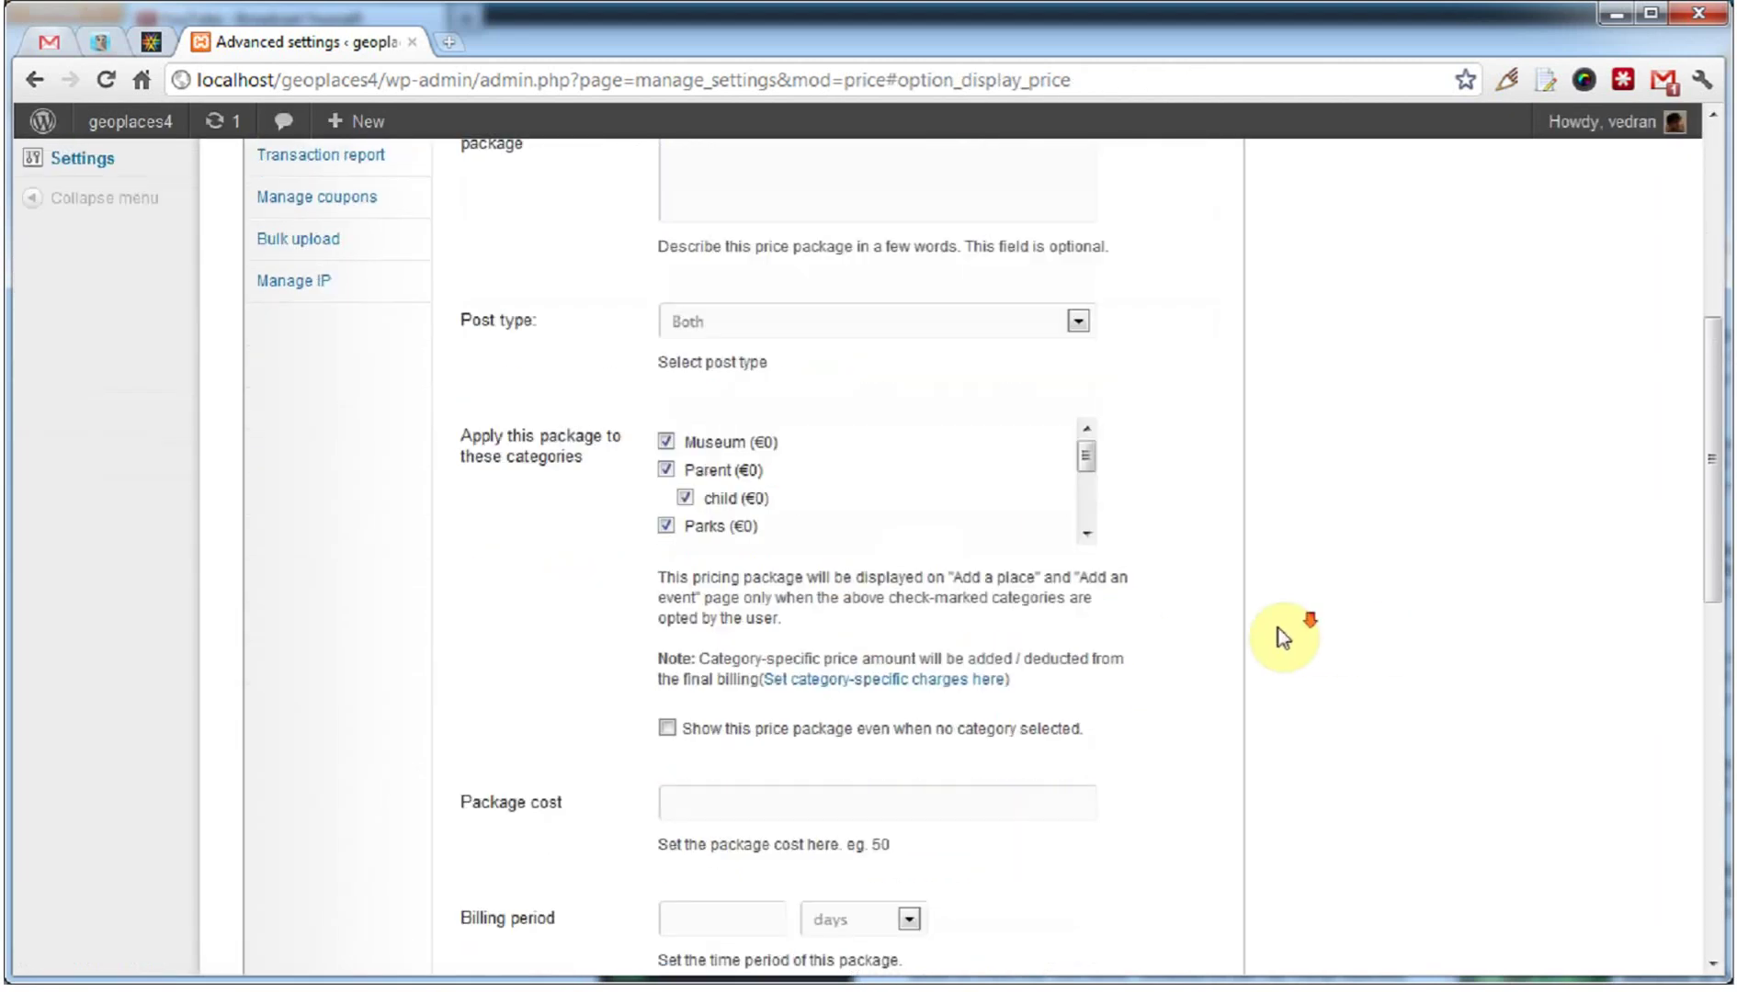
scroll(1303, 638, down, 4)
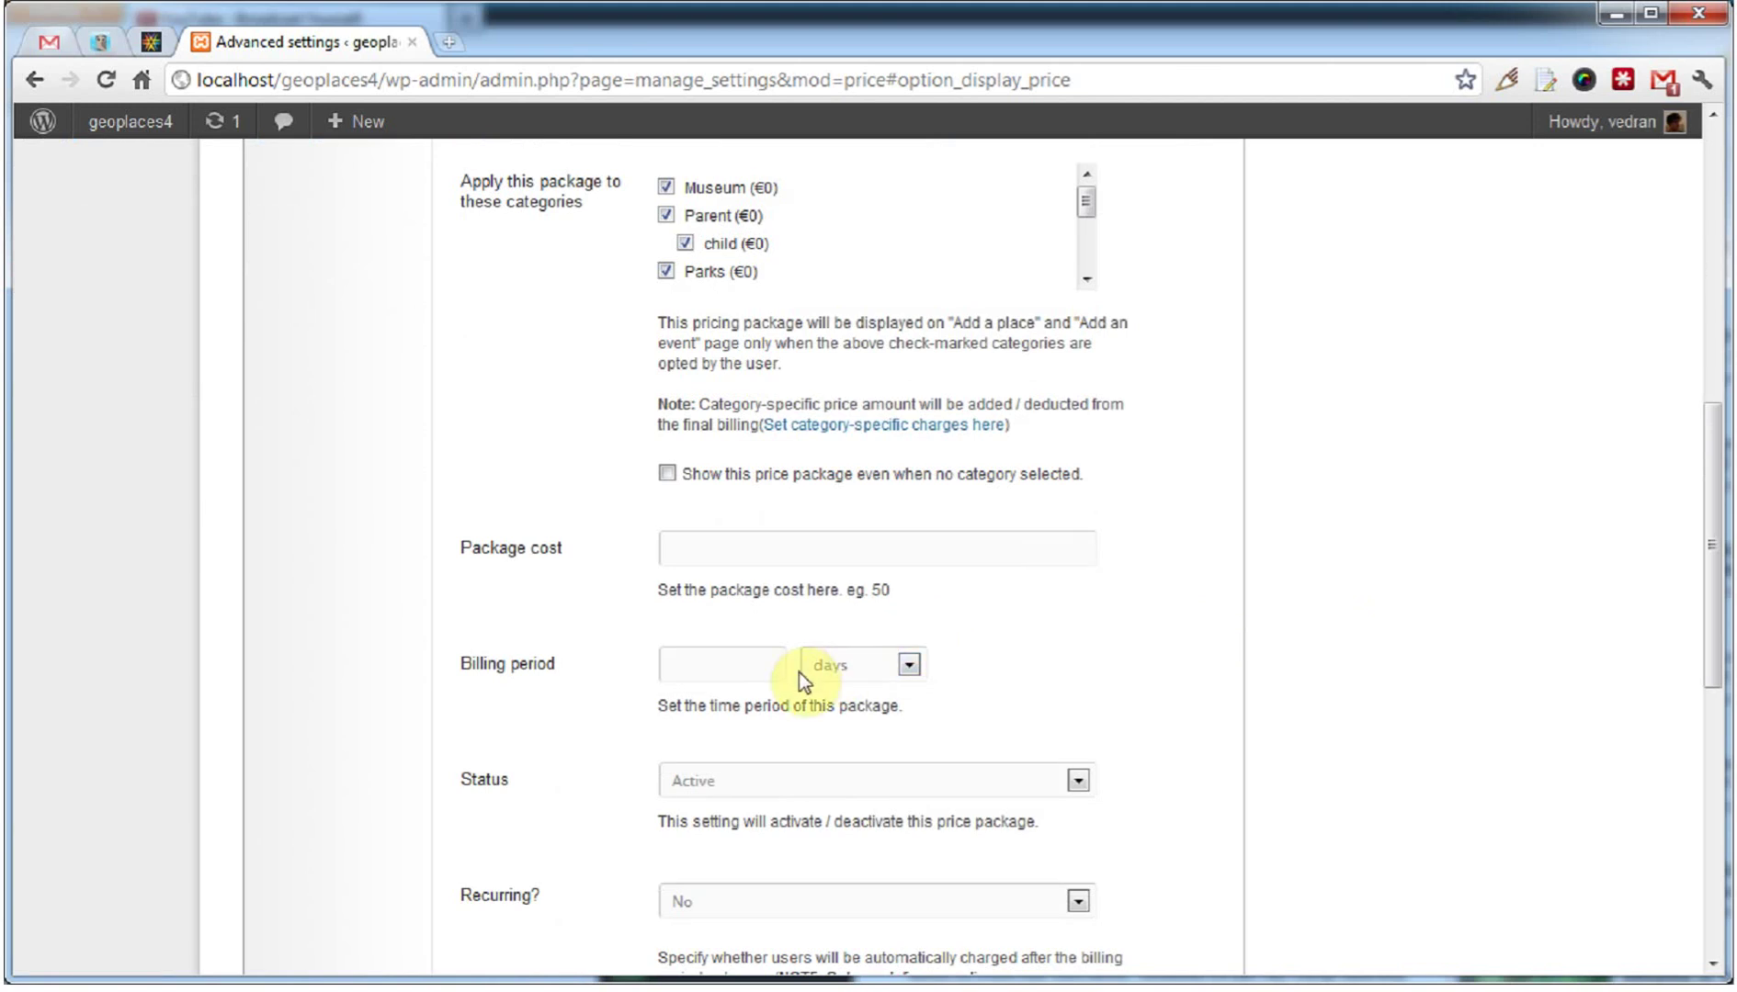
scroll(837, 644, down, 3)
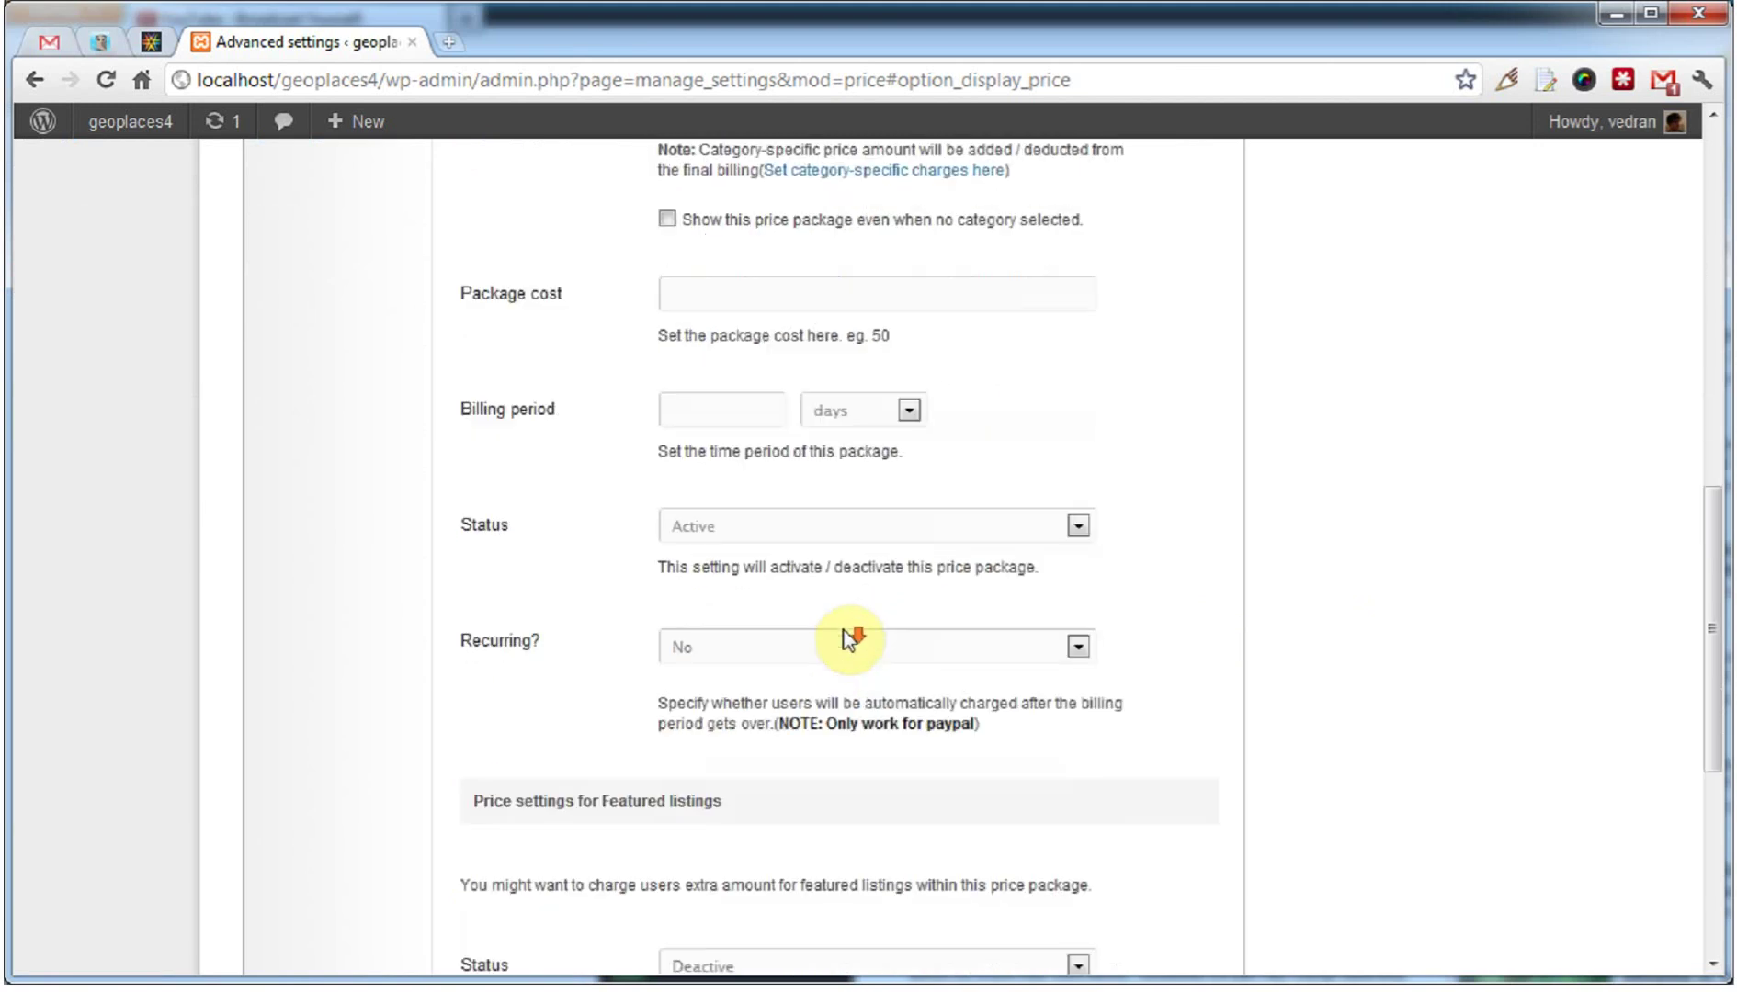
click(888, 666)
click(870, 678)
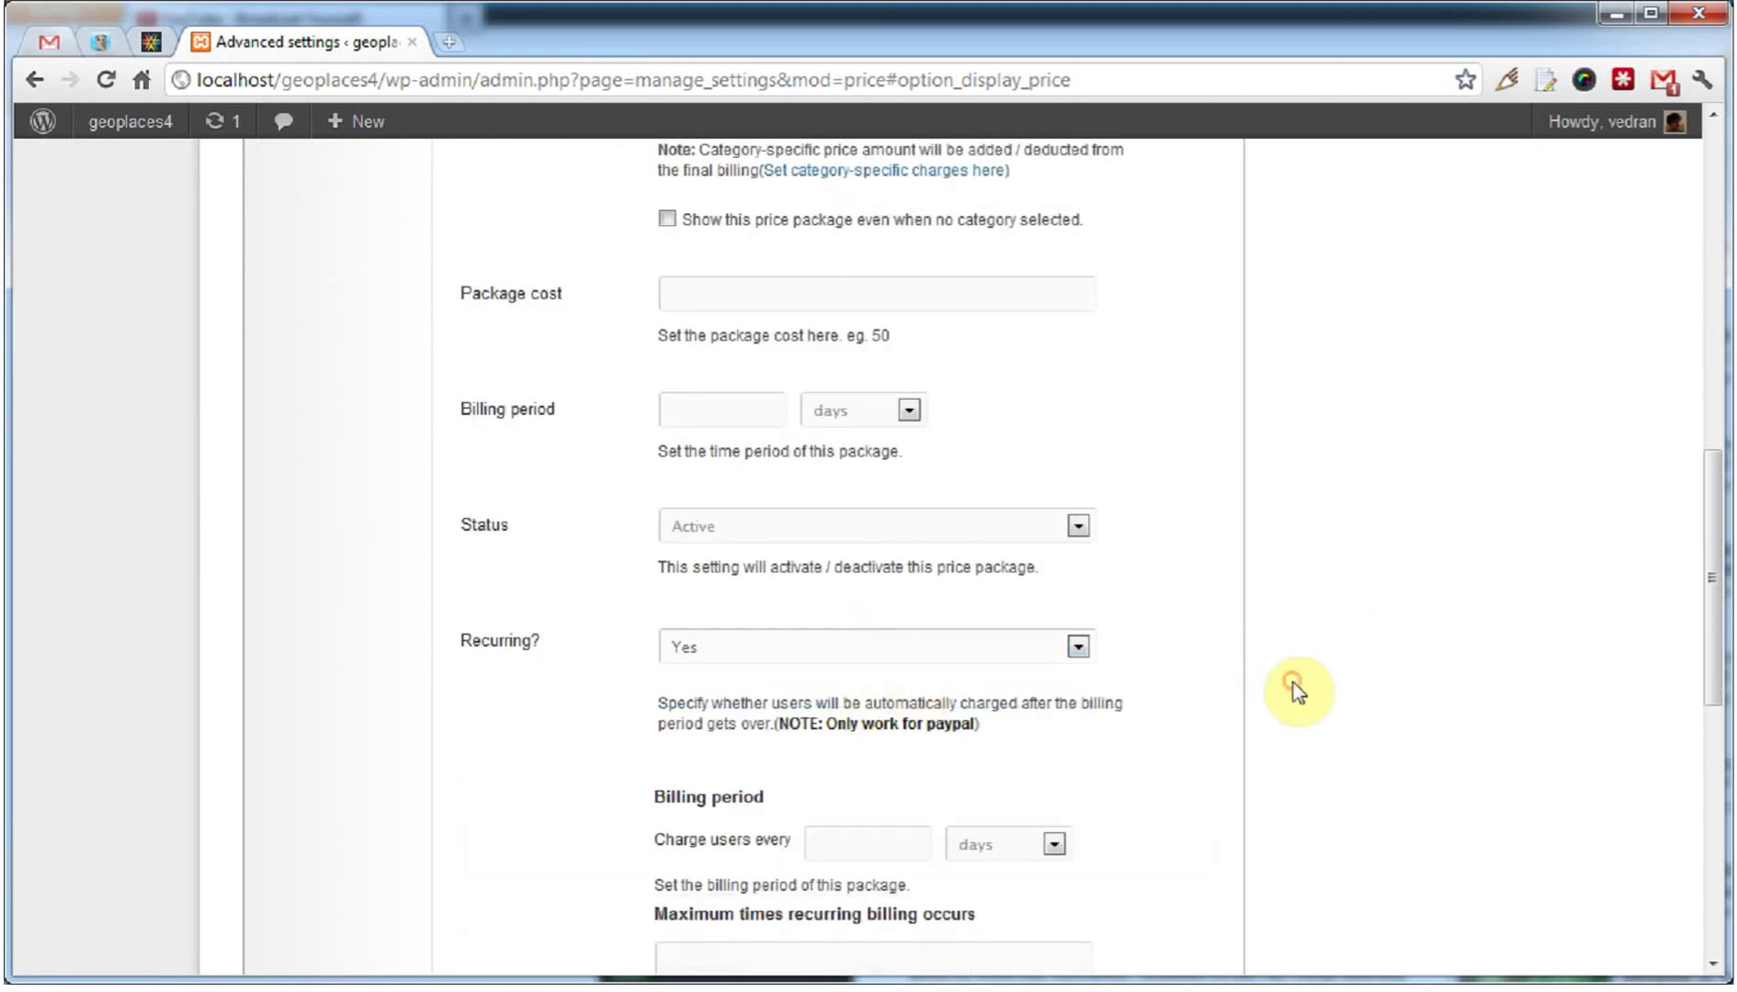
scroll(1057, 691, down, 3)
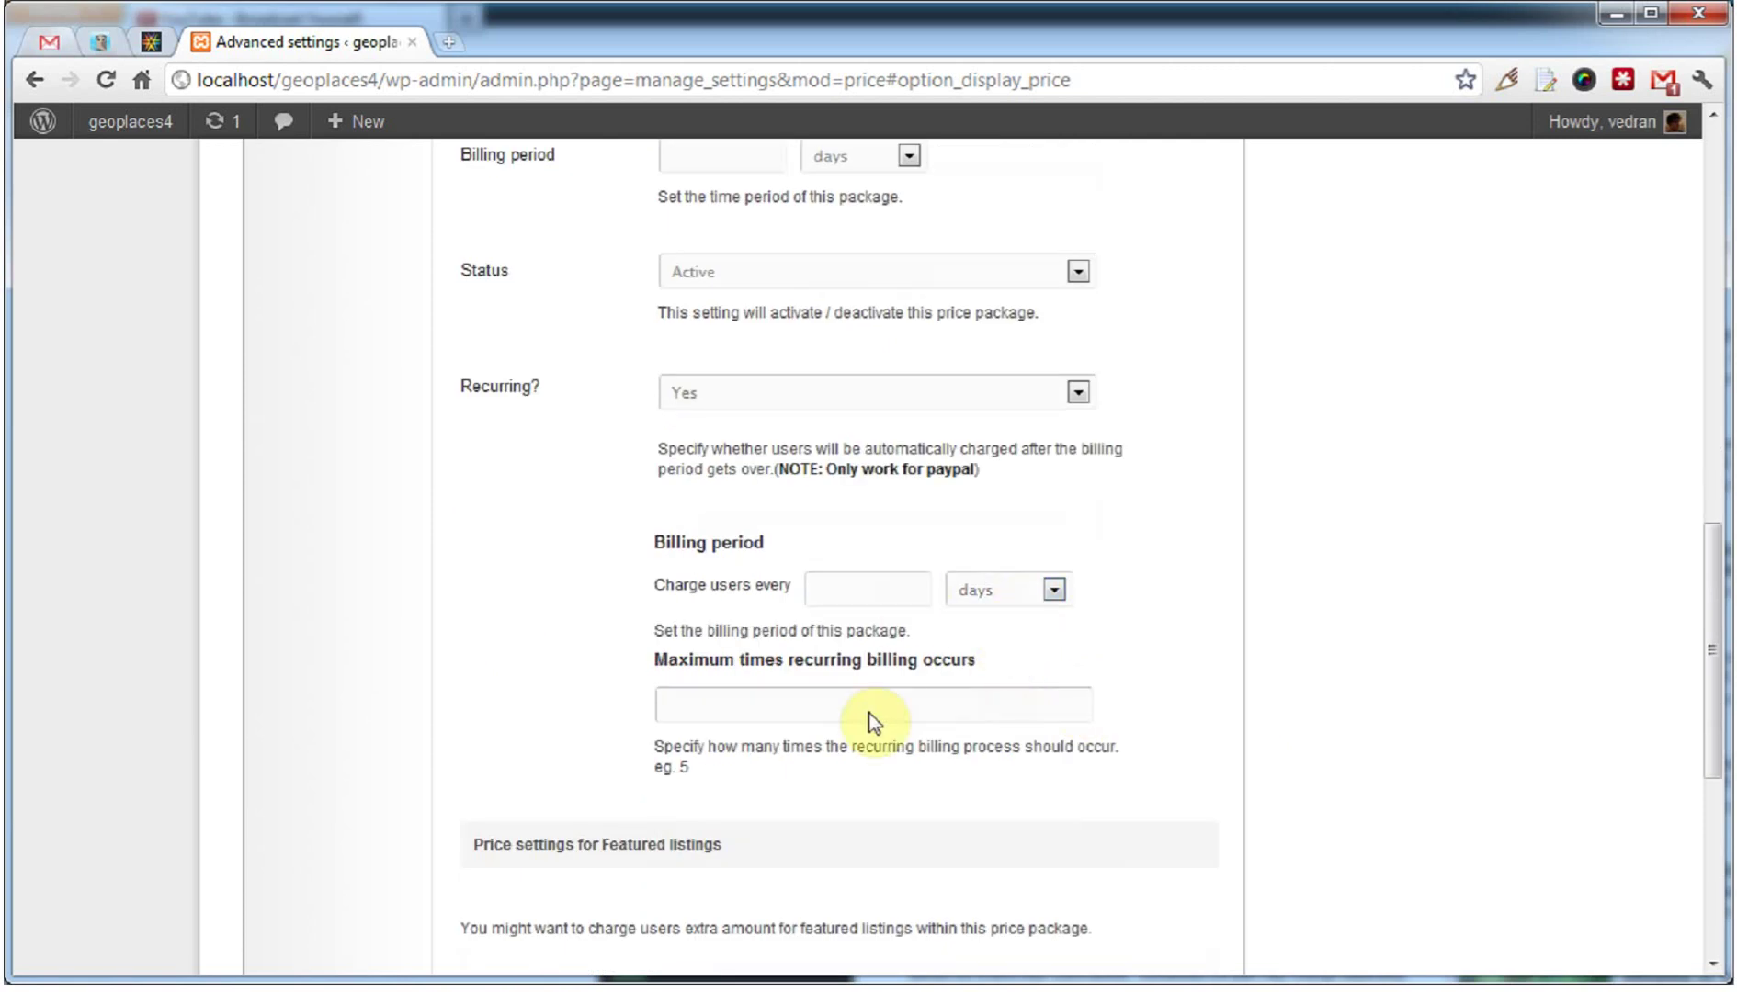
scroll(1041, 649, up, 15)
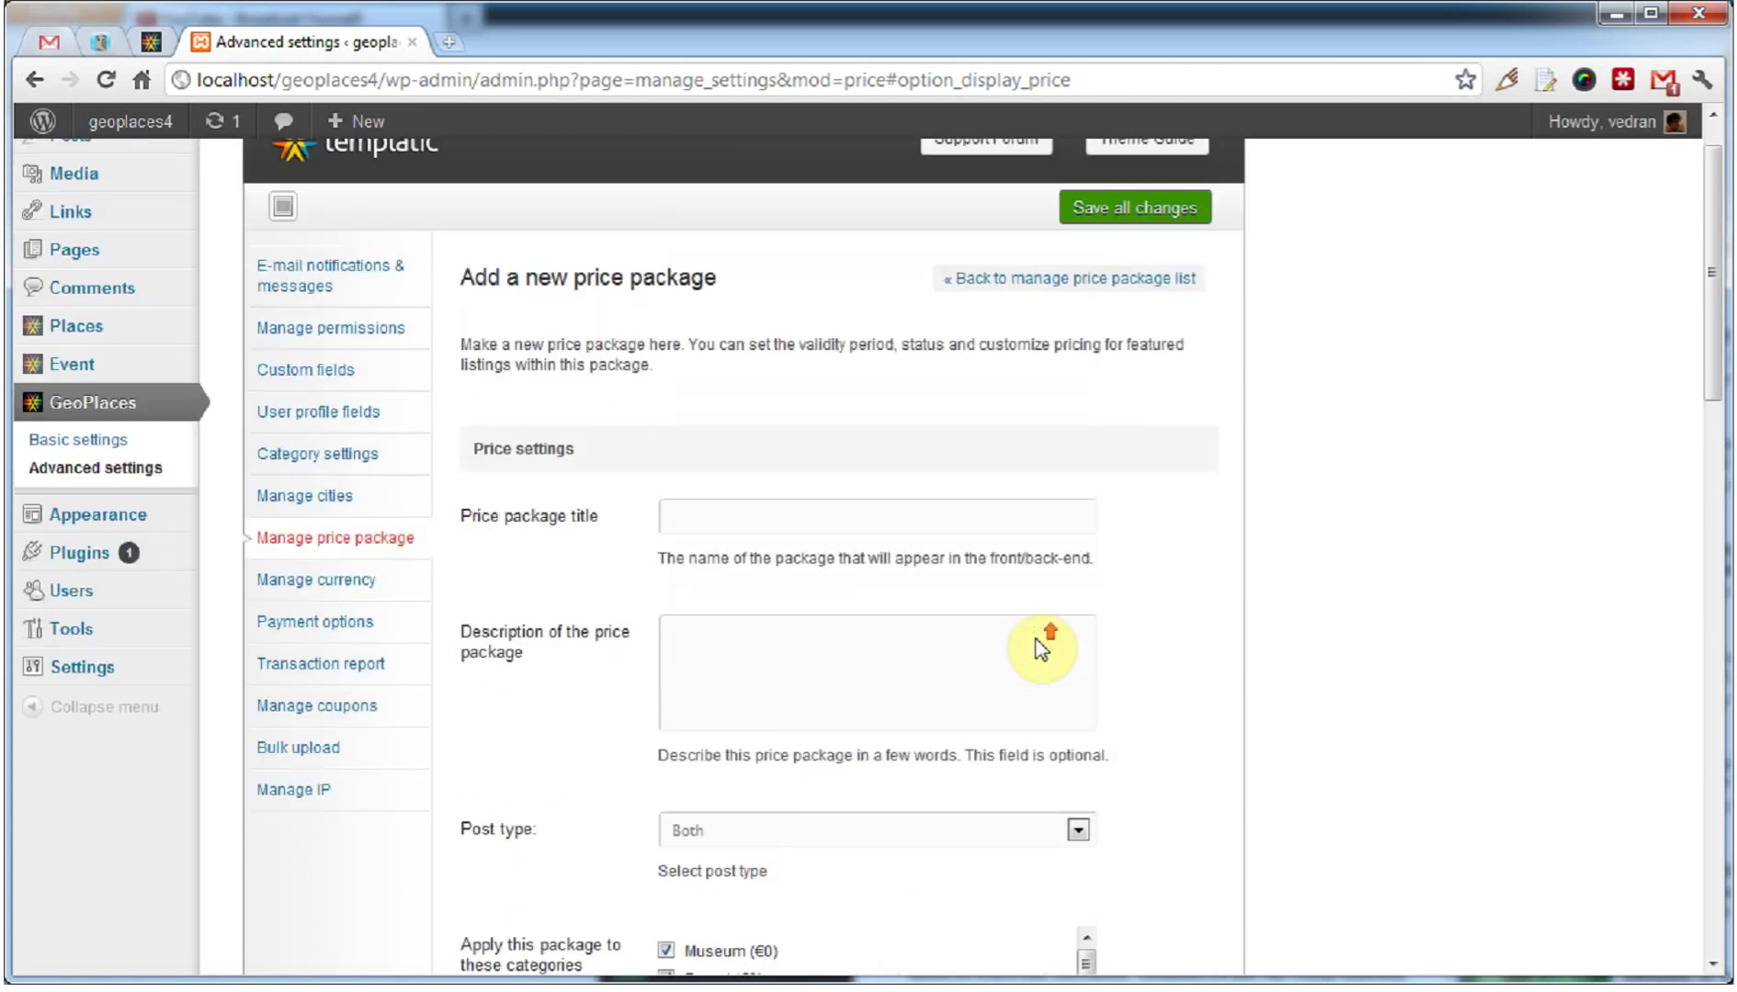
- Review the Bulk upload Import and Export sections, then return to the Dashboard
click(372, 747)
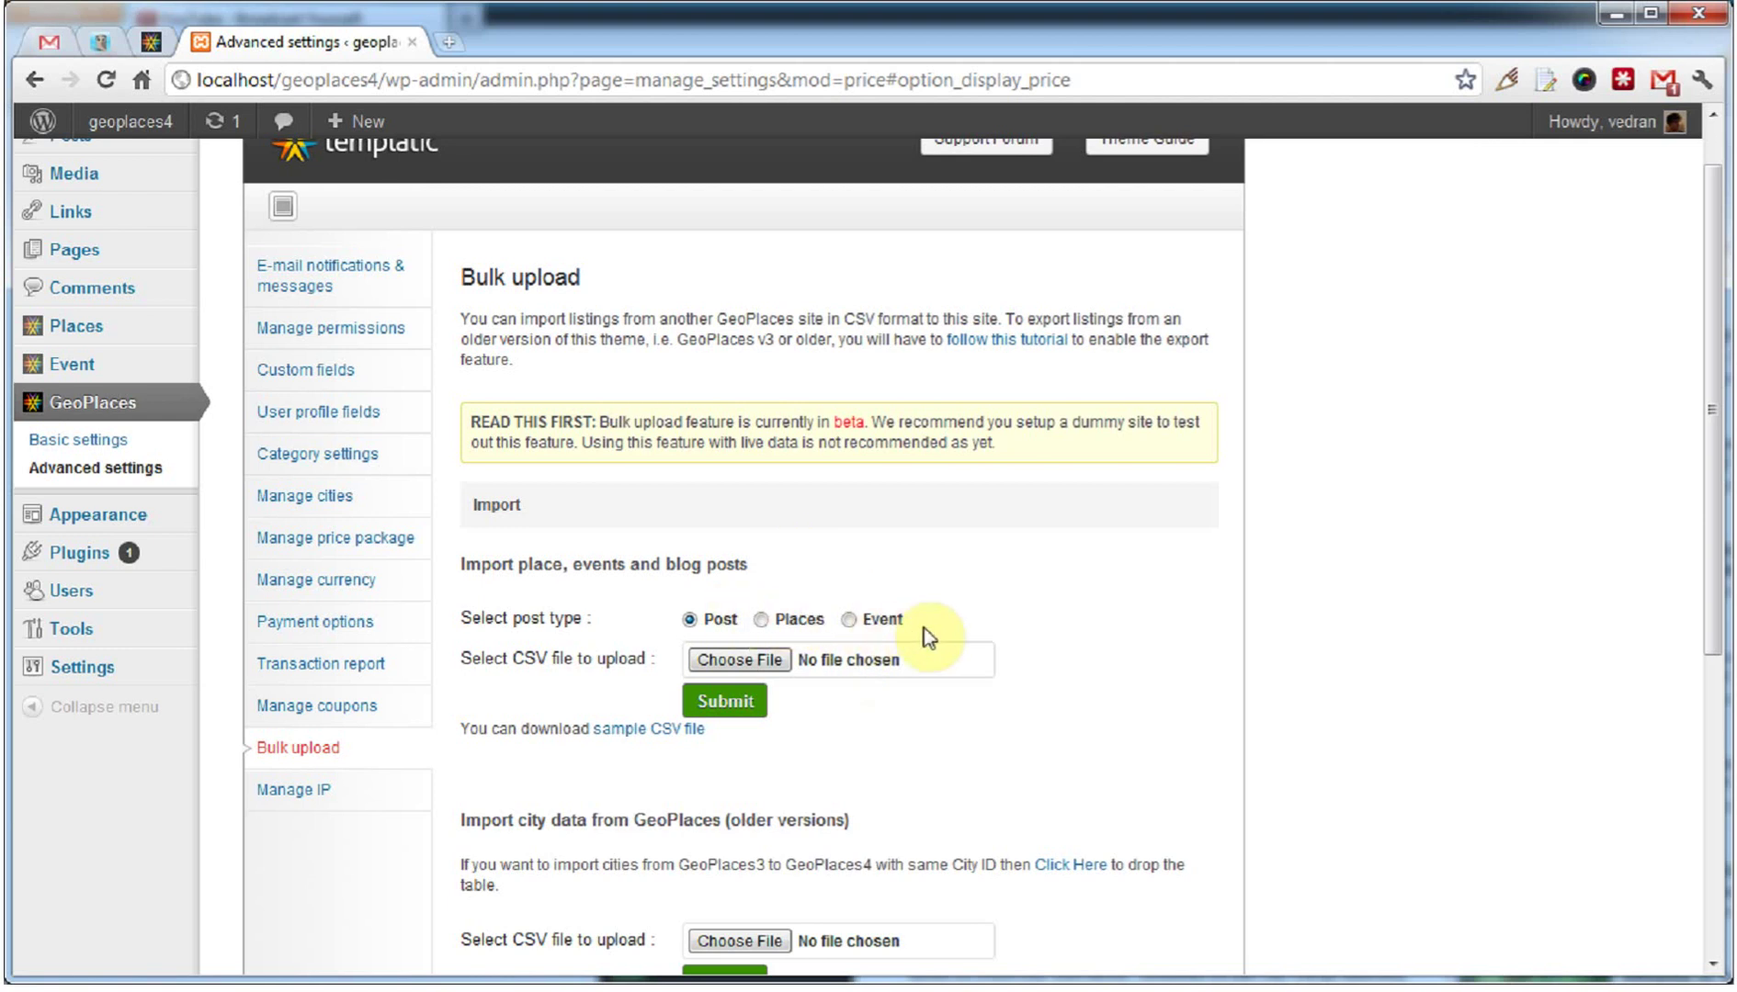
scroll(941, 641, down, 3)
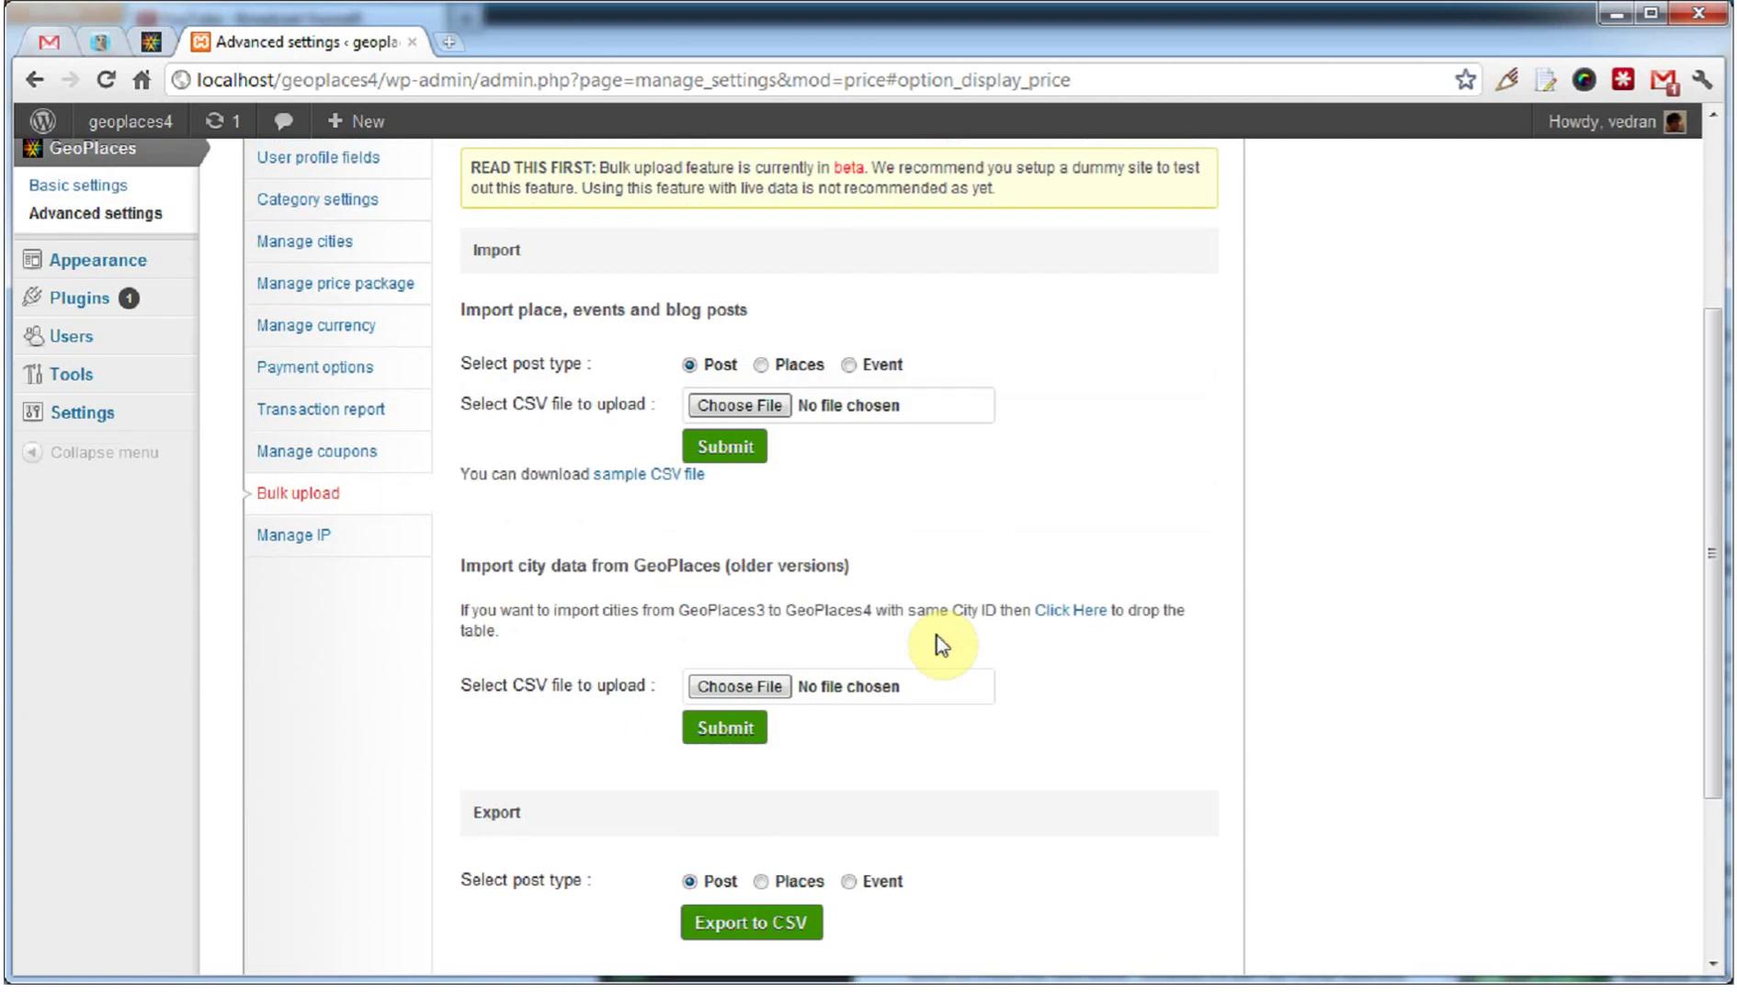
scroll(834, 634, down, 3)
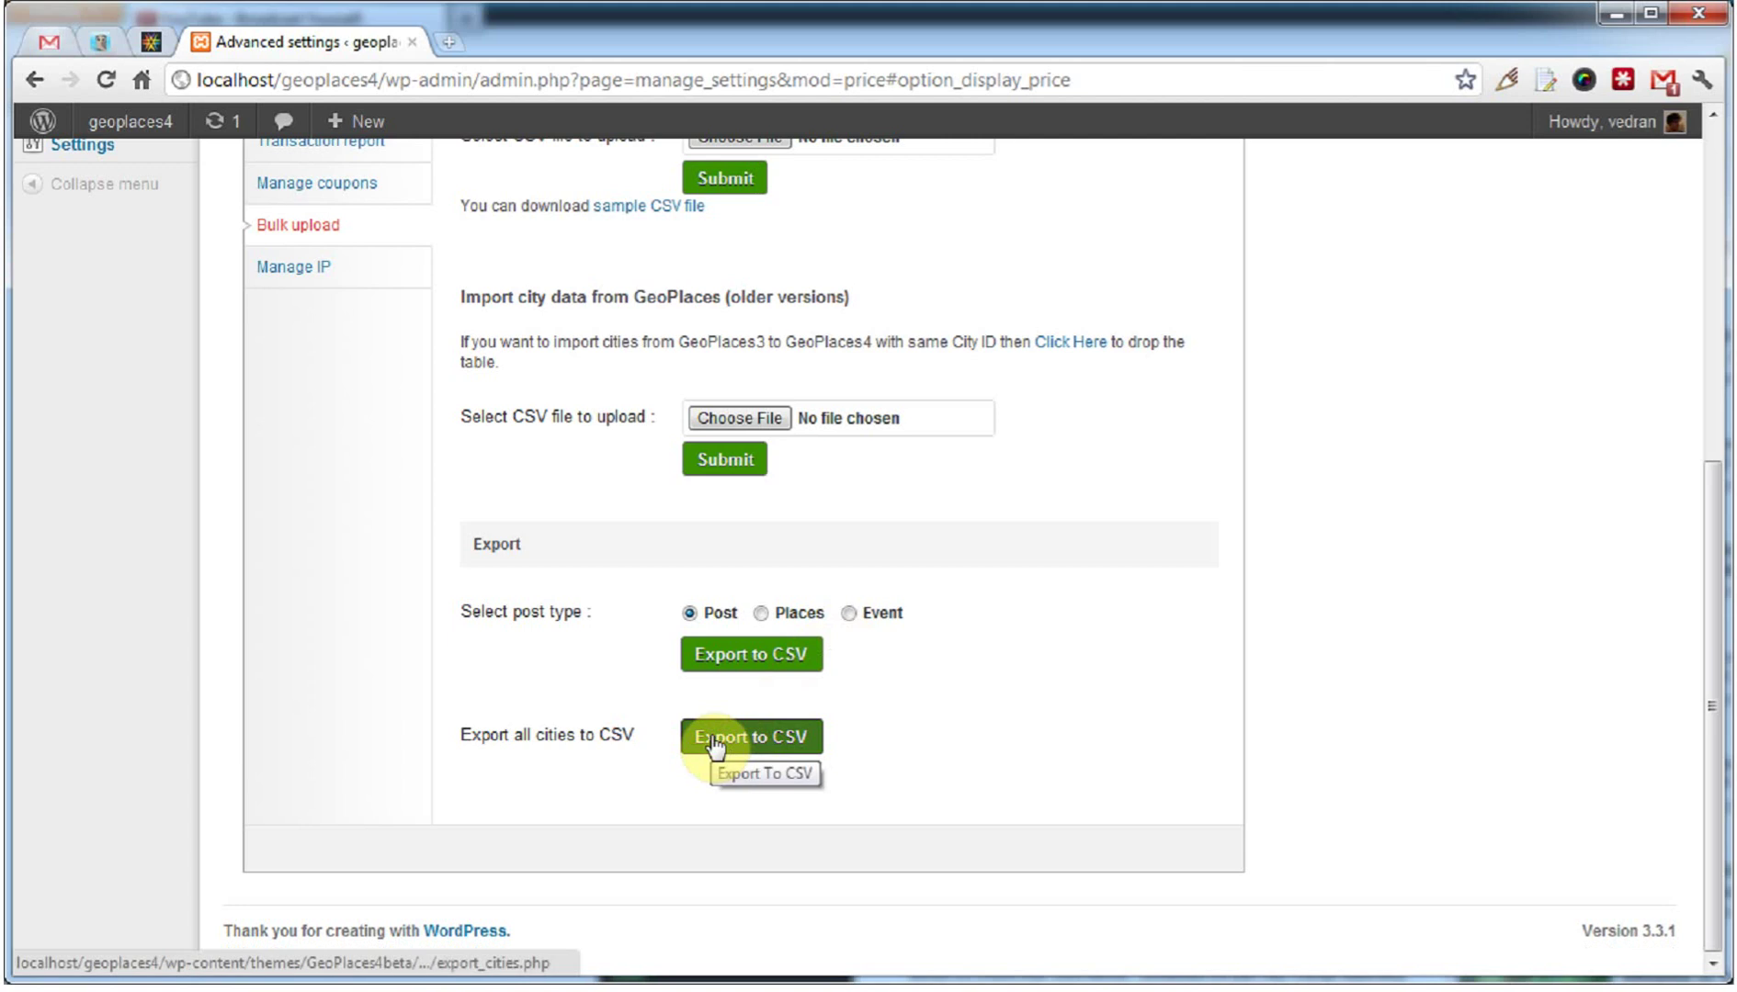
scroll(1144, 646, up, 2)
scroll(1144, 646, up, 4)
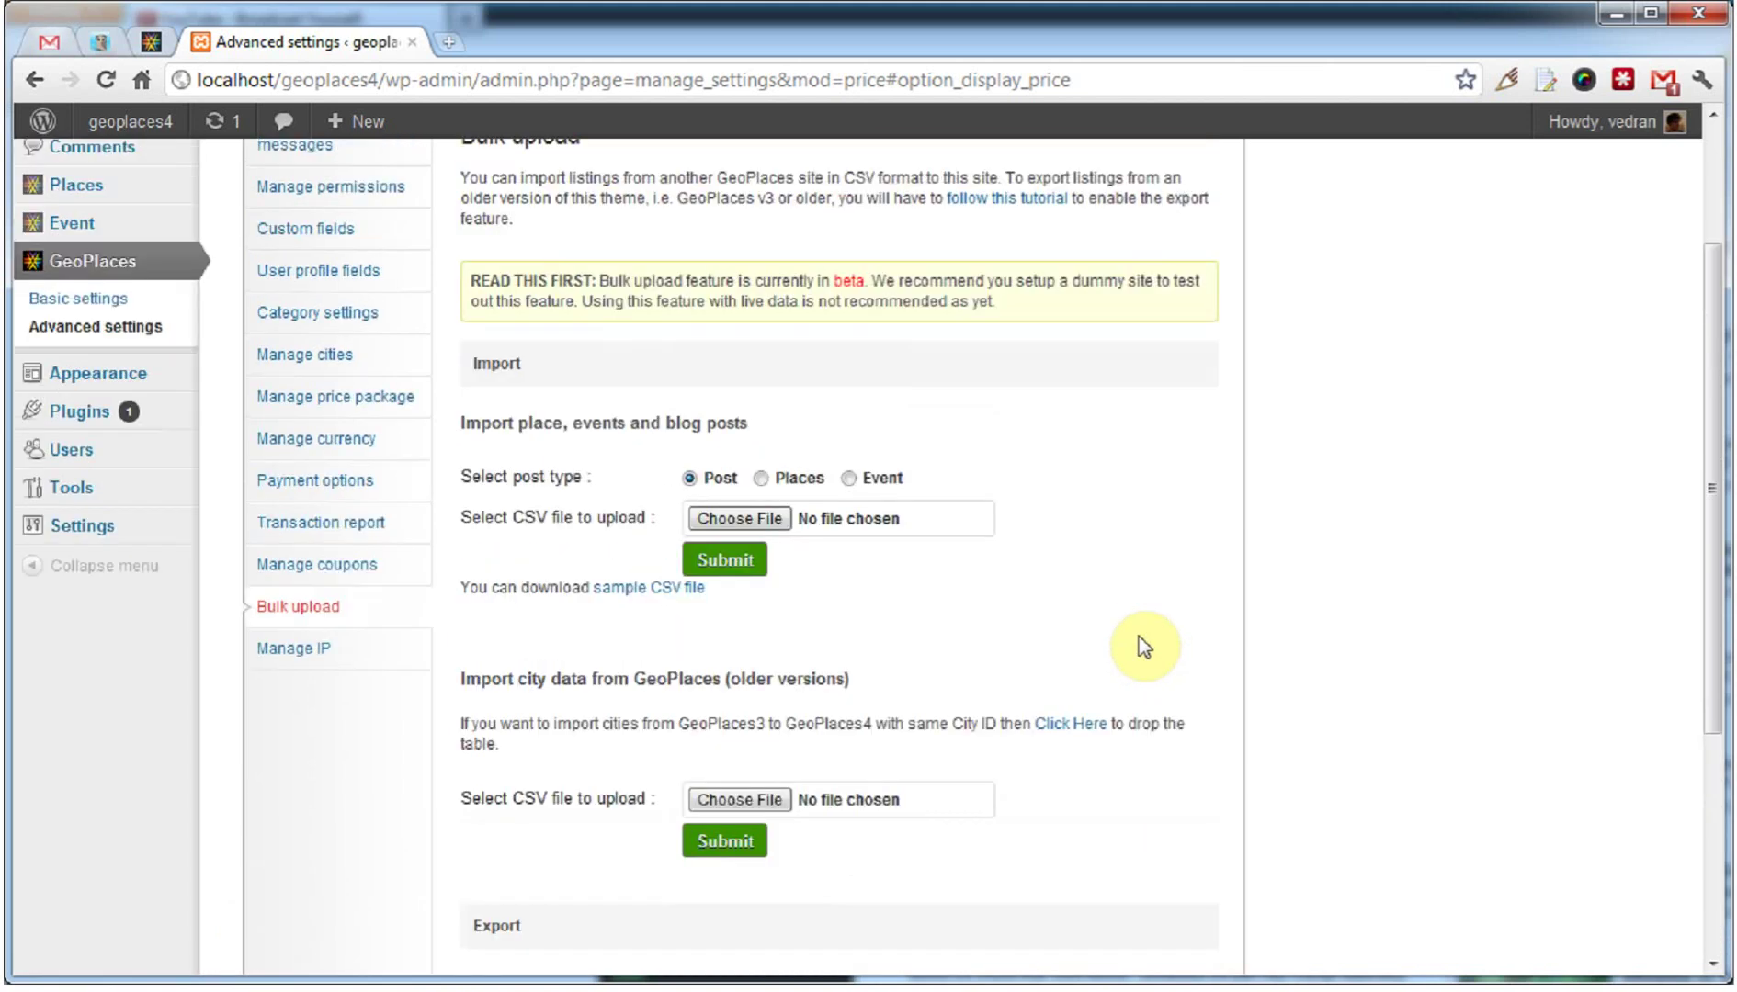
scroll(551, 524, up, 2)
scroll(510, 513, up, 1)
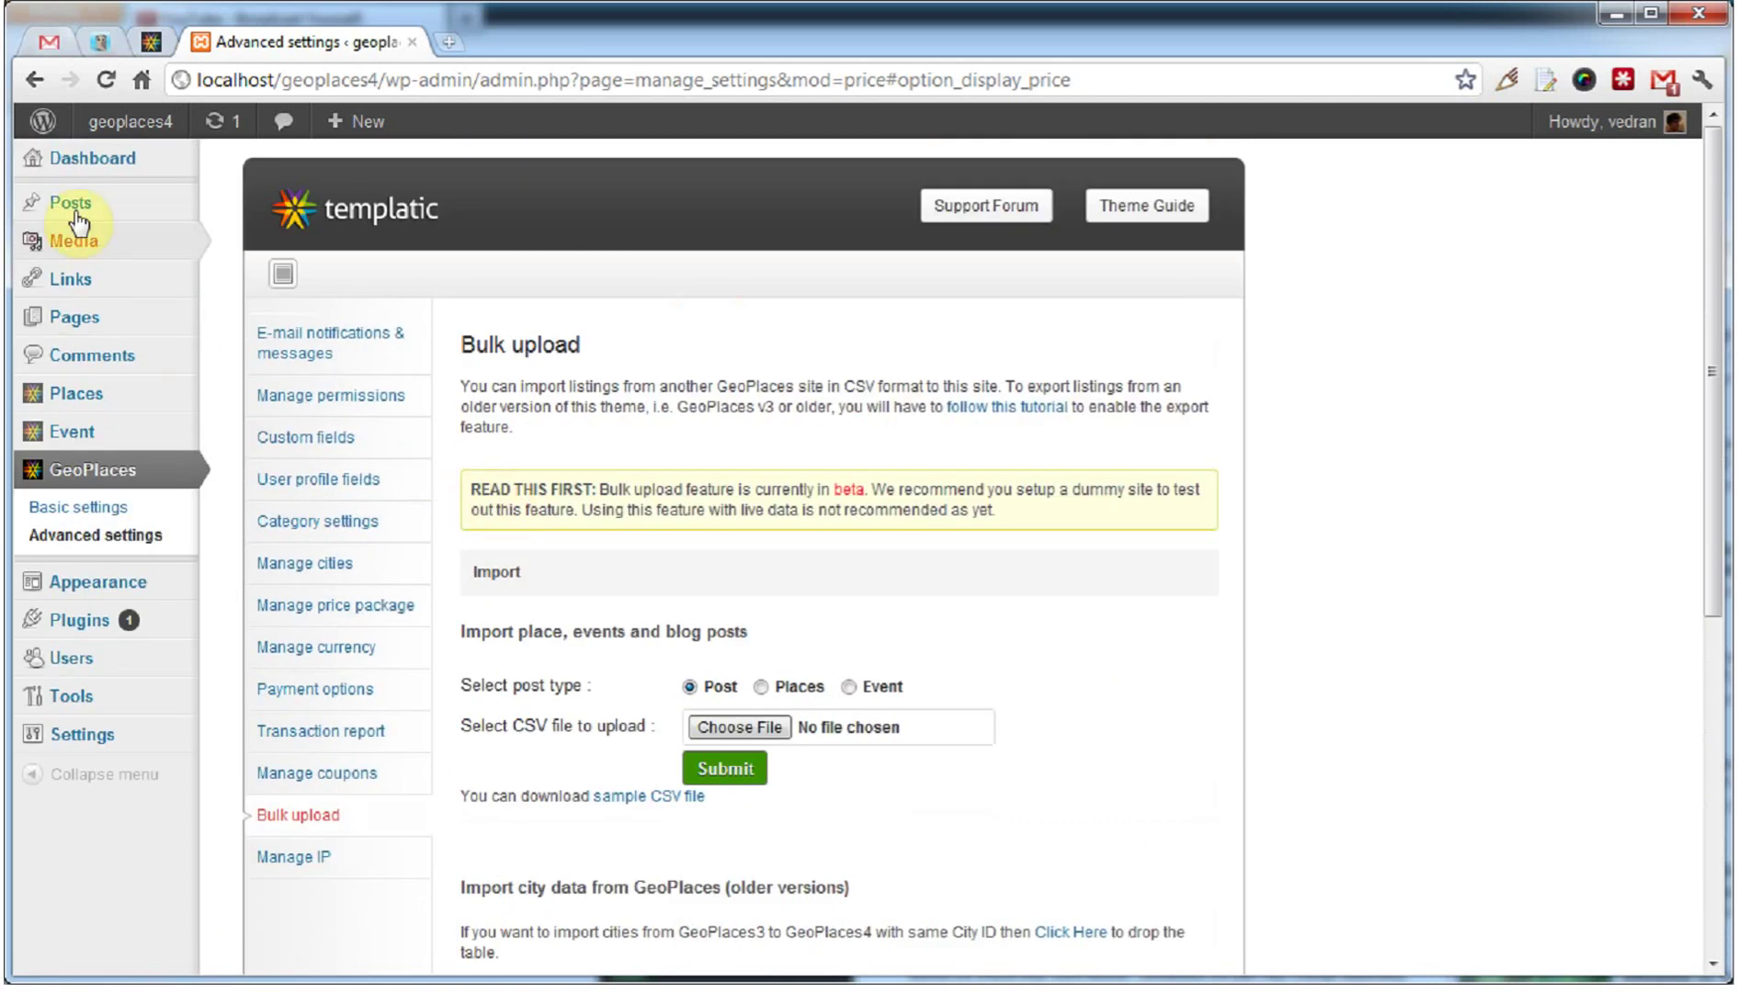
click(109, 162)
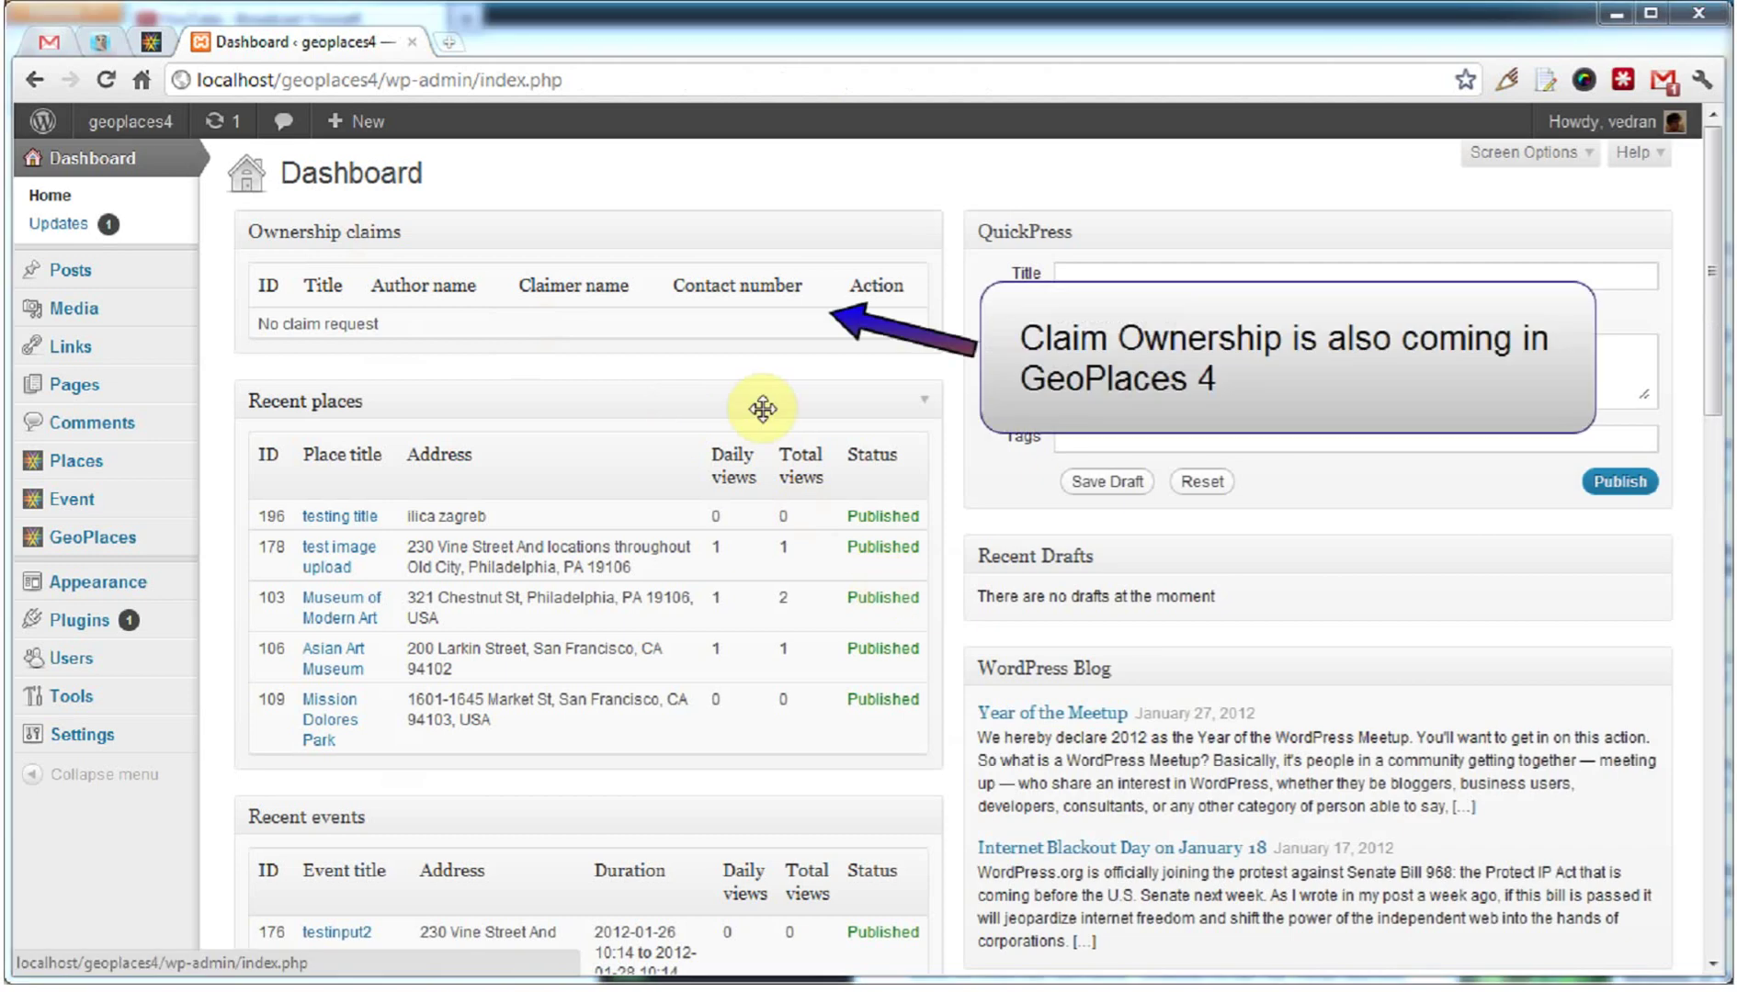